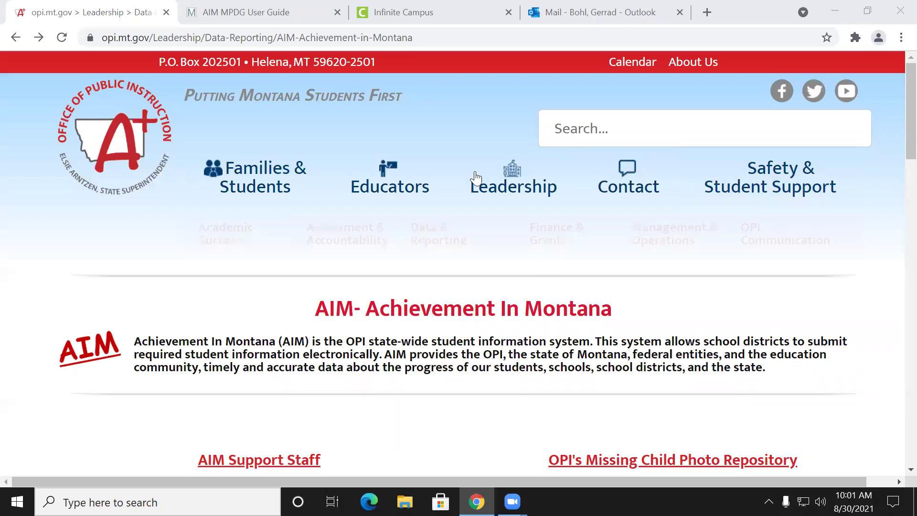
Step: Open the AIM Webinars page from the AIM page and expand the AIM 2021-22 Recorded Webinars section
mouse_move(404, 161)
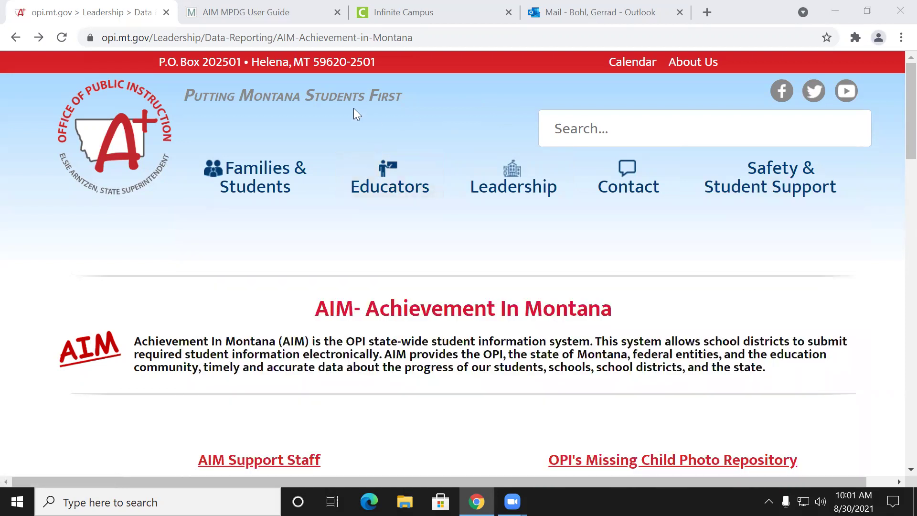
scroll(318, 130, "down", 10)
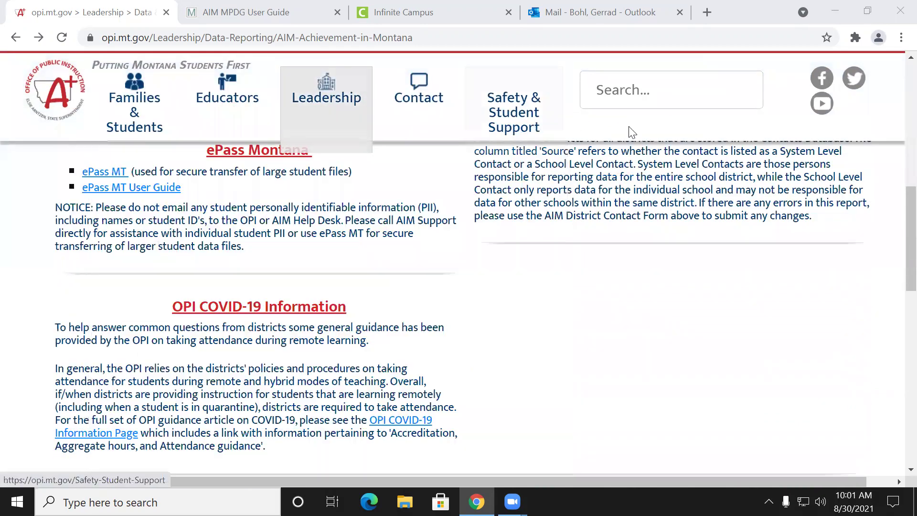
scroll(428, 222, "down", 4)
scroll(427, 222, "down", 2)
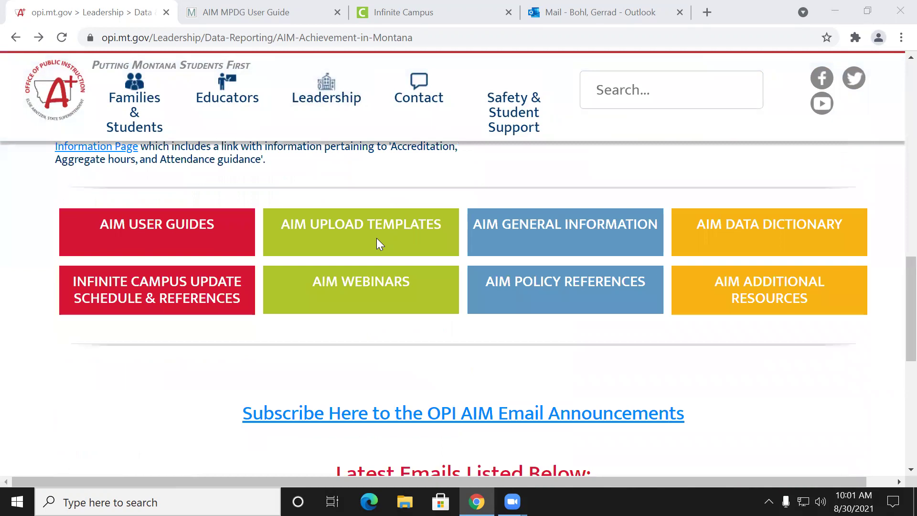
left_click(350, 292)
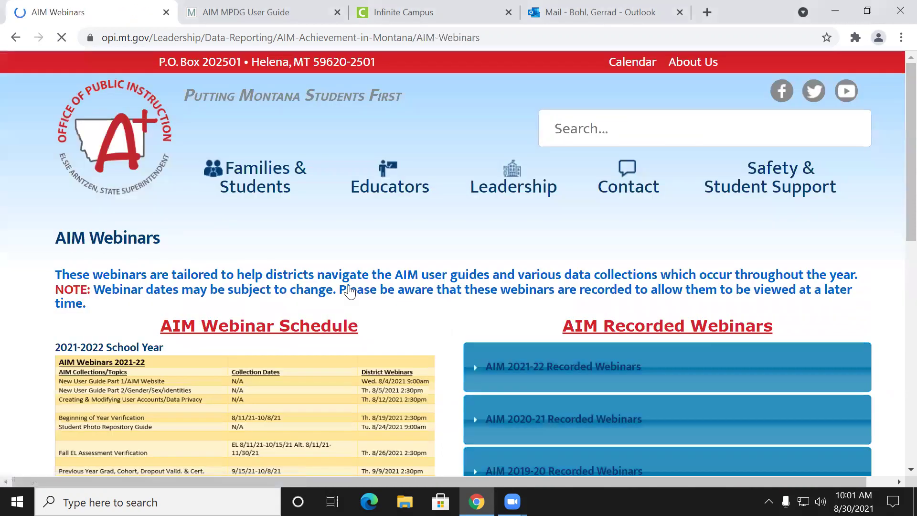
scroll(489, 262, "down", 4)
scroll(557, 168, "up", 4)
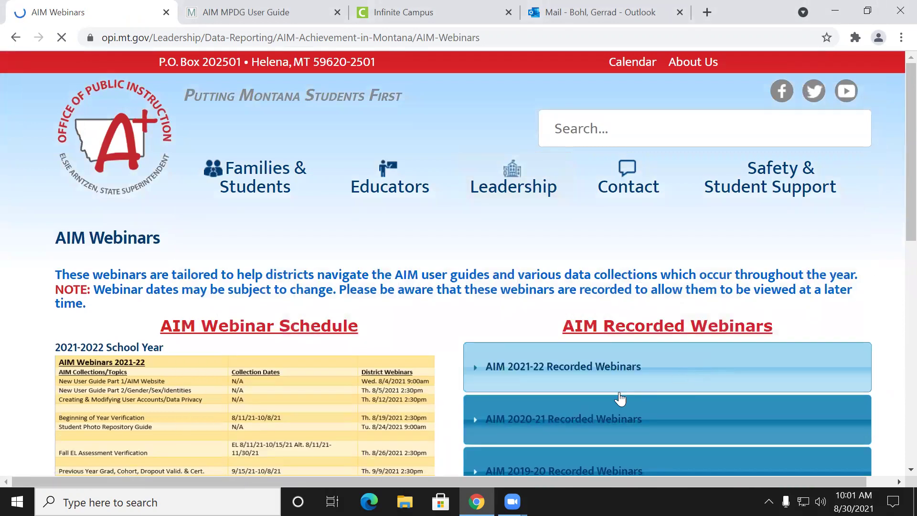
left_click(590, 385)
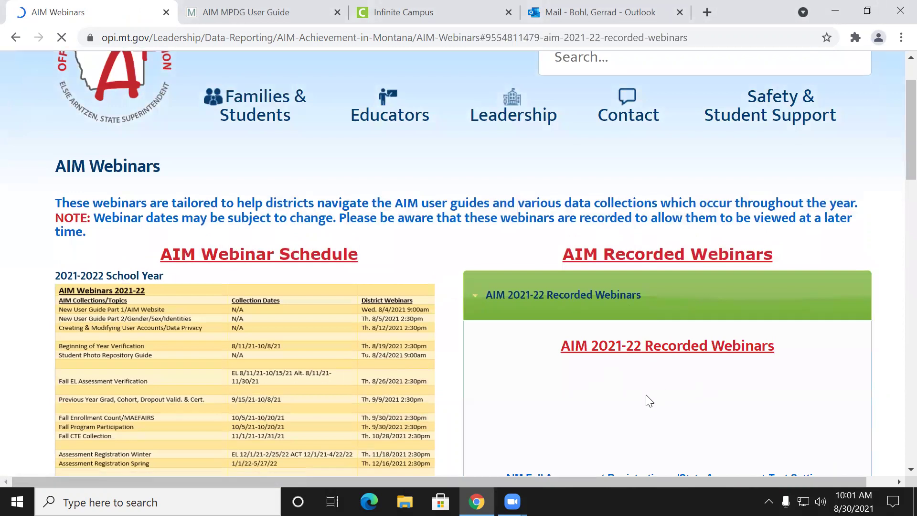
Step: Return to the AIM page, open AIM User Guides and expand User Guides by Topic to view the Student Enrollments guides
left_click(14, 35)
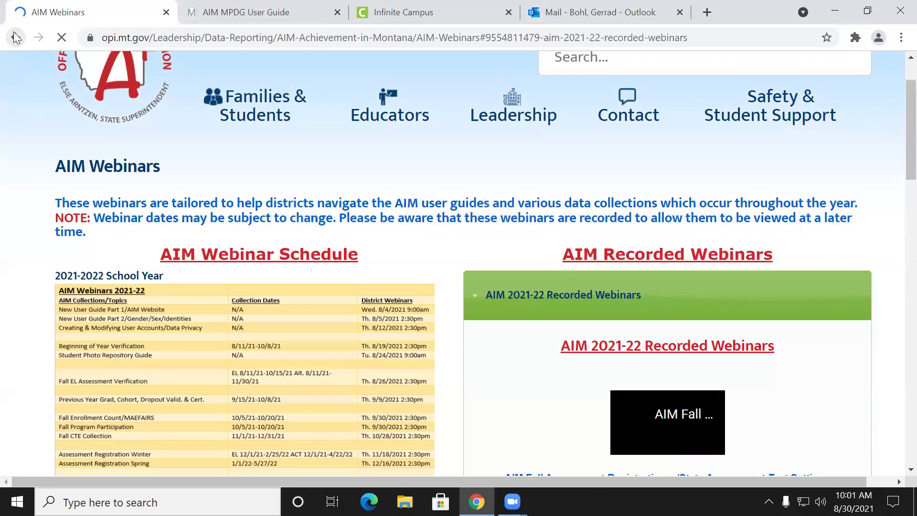
left_click(15, 37)
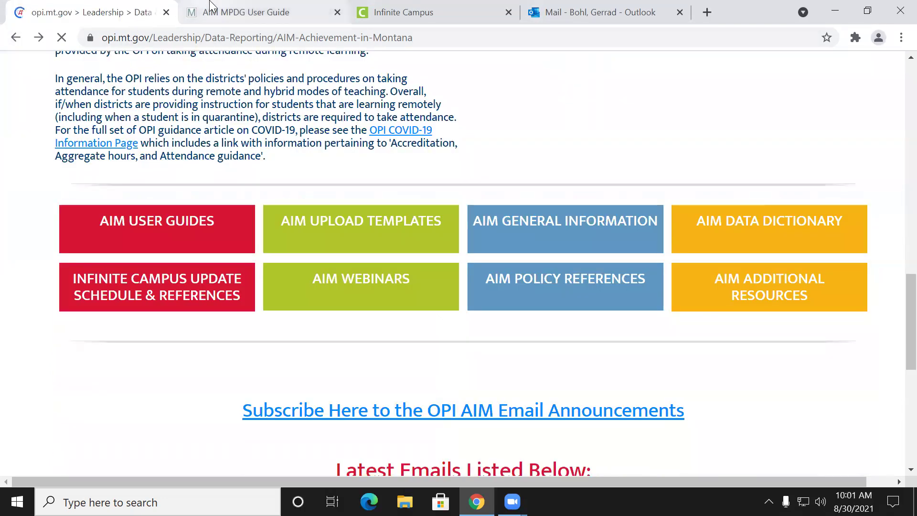
left_click(214, 15)
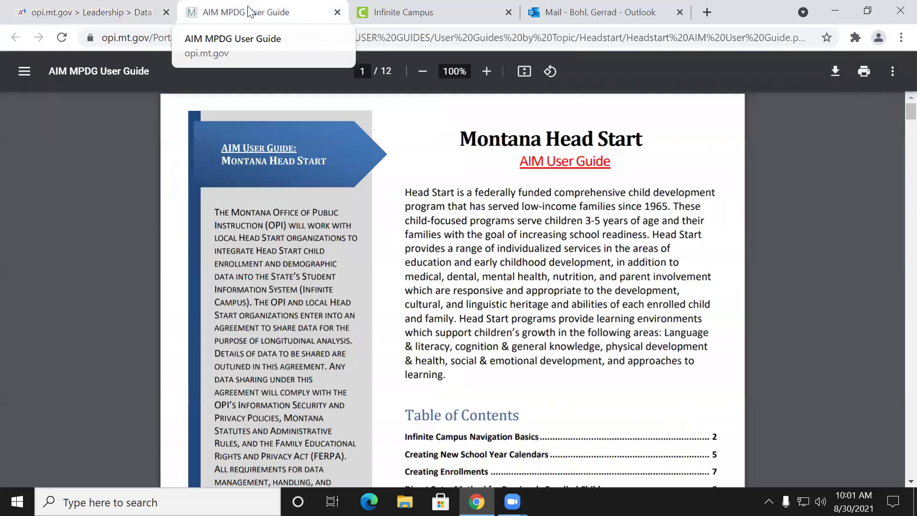
left_click(95, 12)
left_click(132, 224)
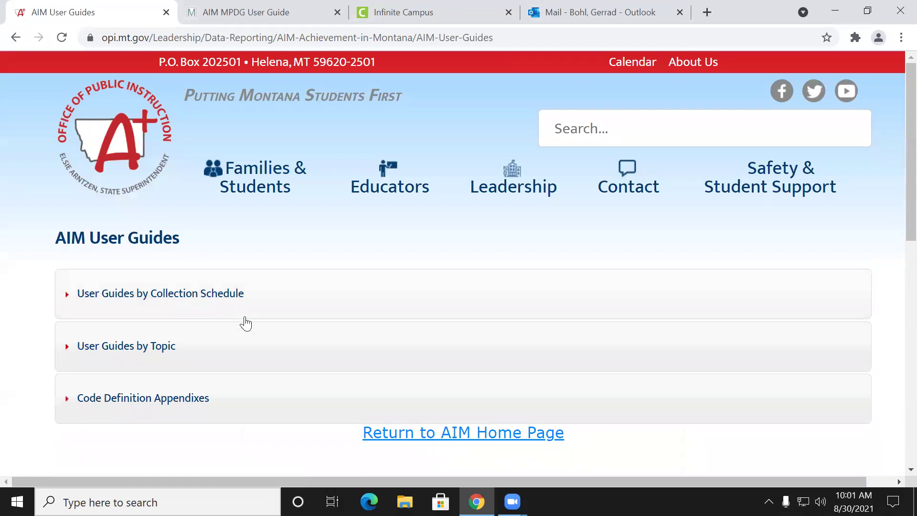
left_click(248, 347)
scroll(260, 338, "down", 10)
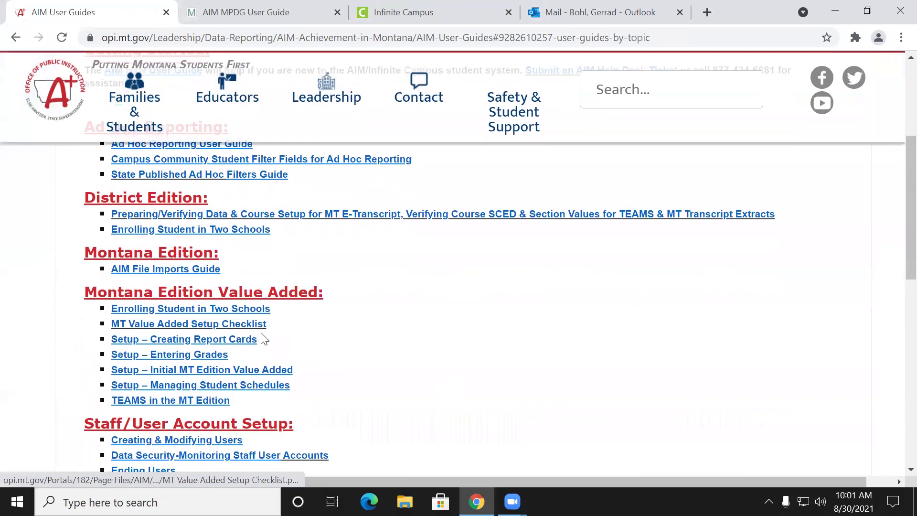
scroll(262, 338, "down", 6)
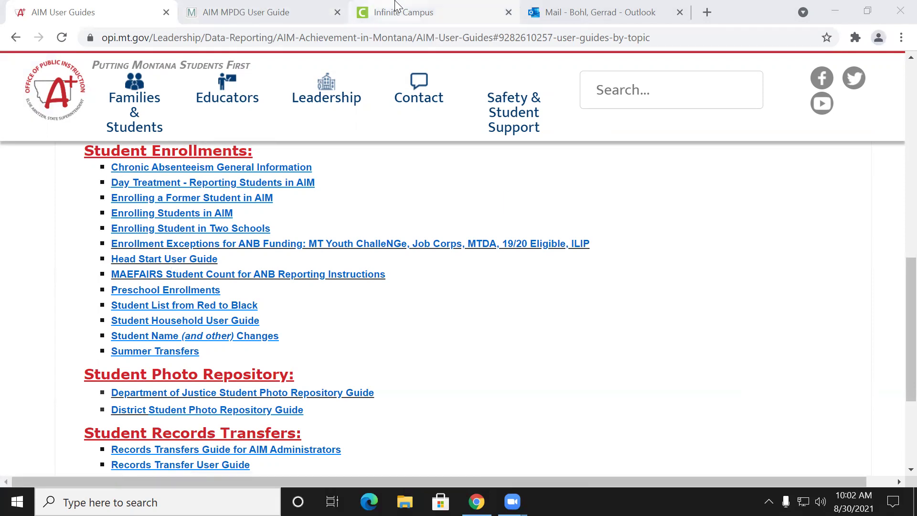
Step: Open the Montana Head Start AIM User Guide and examine its introduction and table of contents
left_click(271, 16)
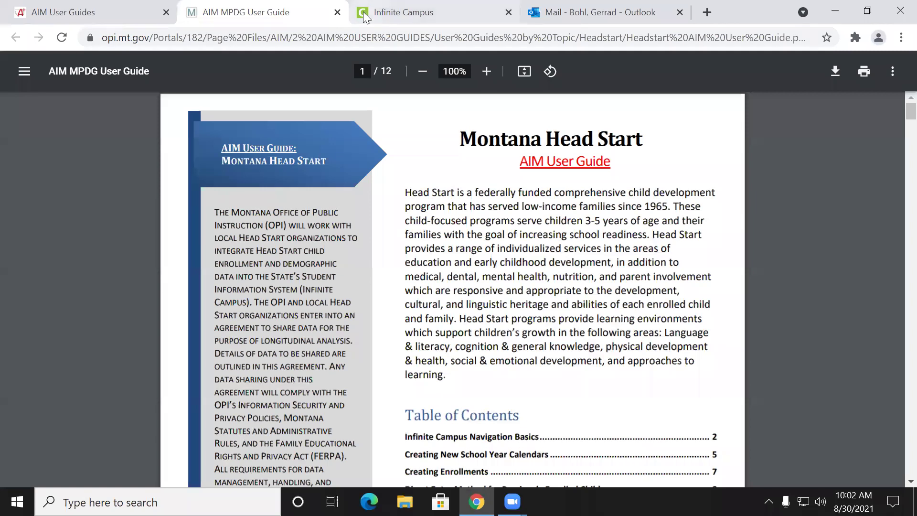
left_click(456, 11)
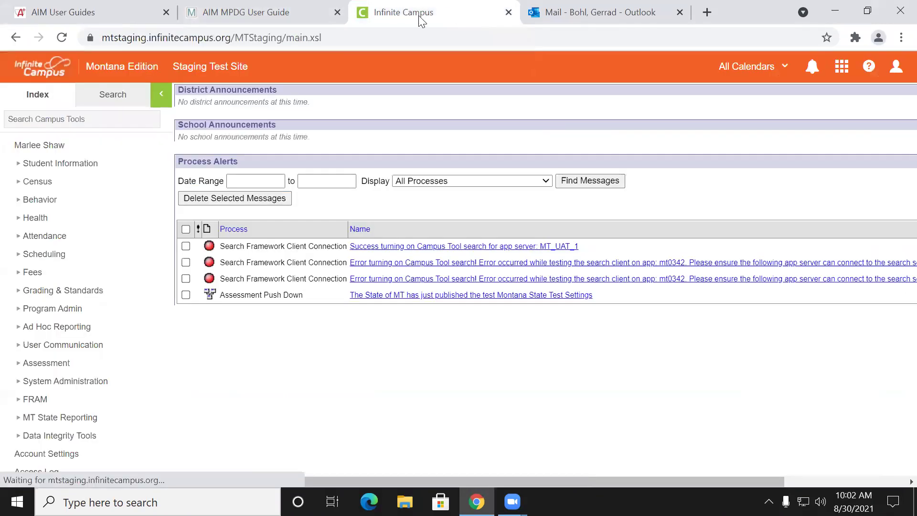
left_click(260, 17)
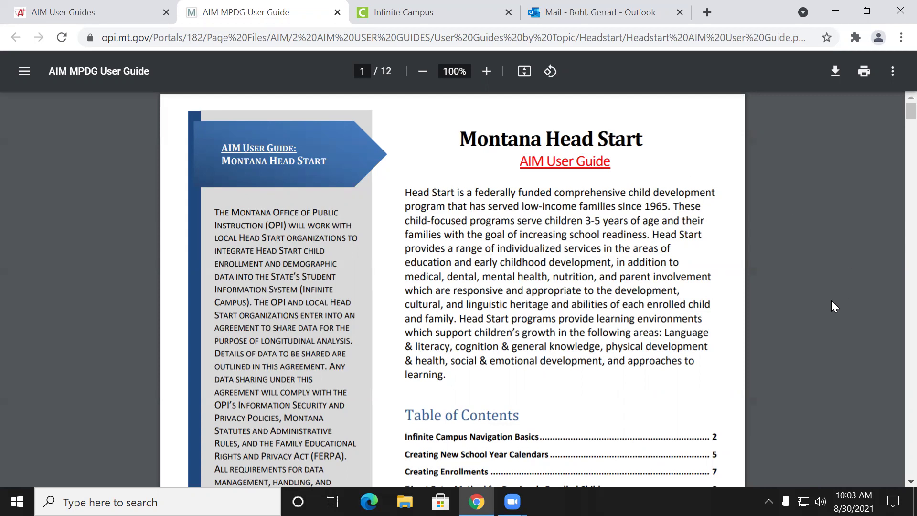
scroll(476, 319, "down", 2)
scroll(477, 317, "down", 3)
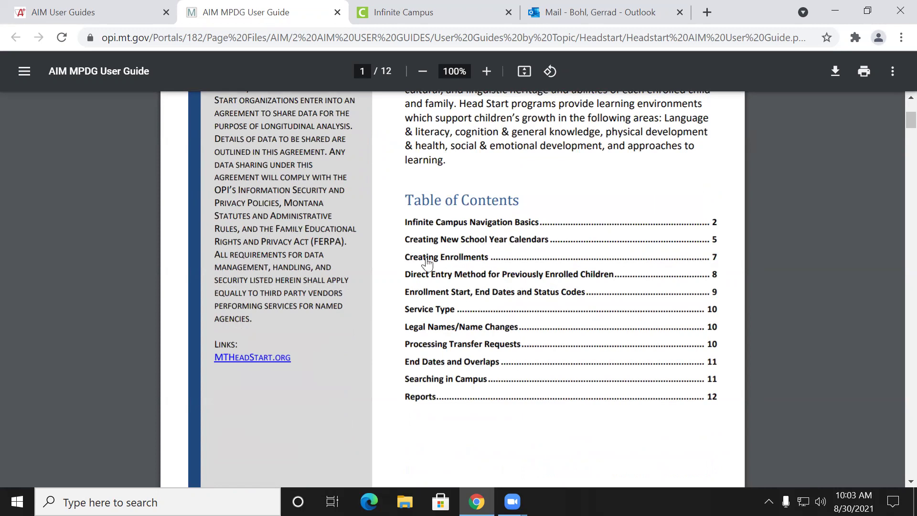
scroll(453, 257, "up", 5)
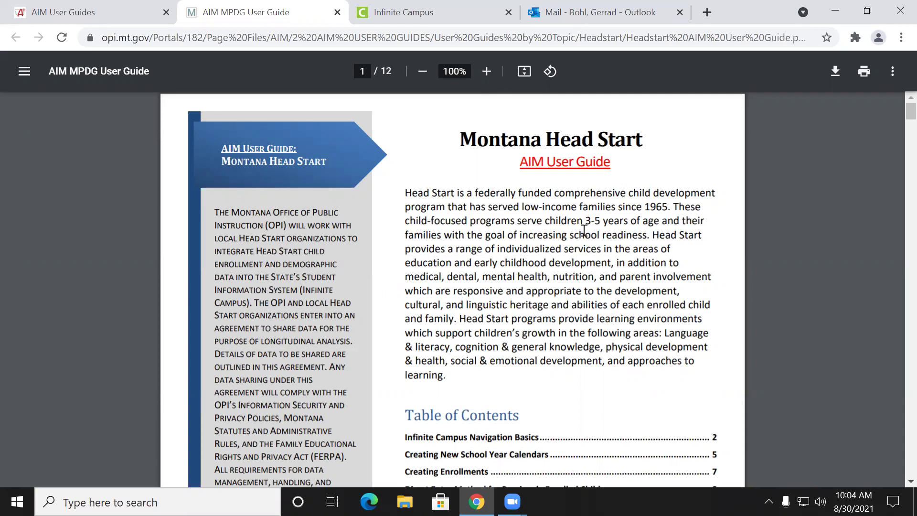
scroll(501, 317, "down", 3)
scroll(500, 317, "down", 2)
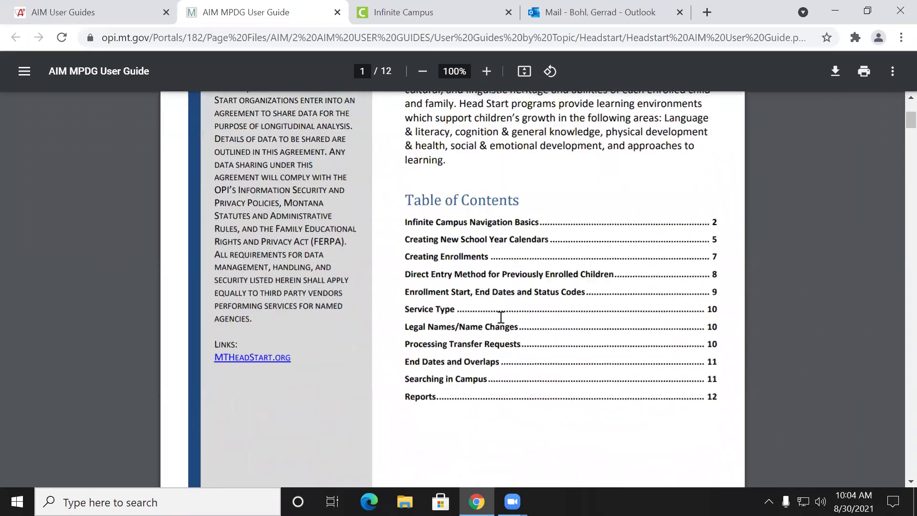
Step: Read the guide's Infinite Campus Navigation Basics section, including its login steps and labelled screen layout
scroll(489, 324, "down", 3)
scroll(492, 325, "down", 7)
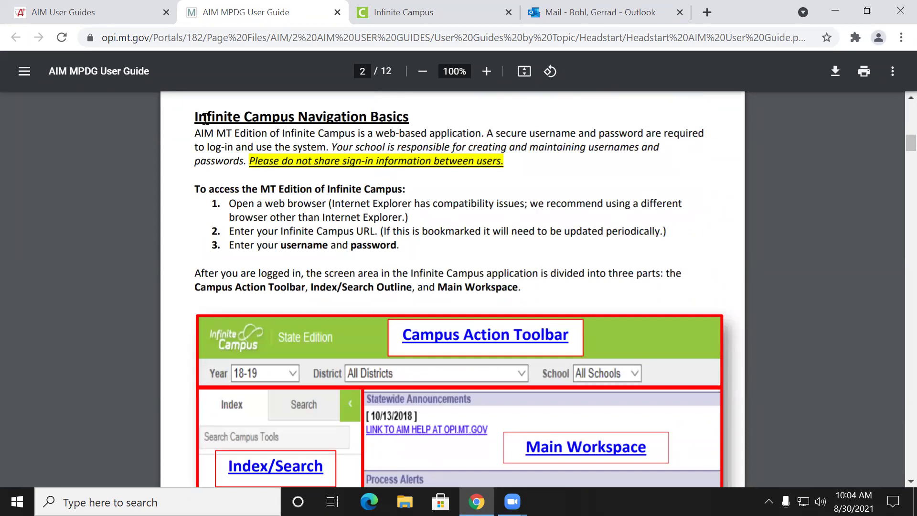
left_click_drag(195, 117, 370, 102)
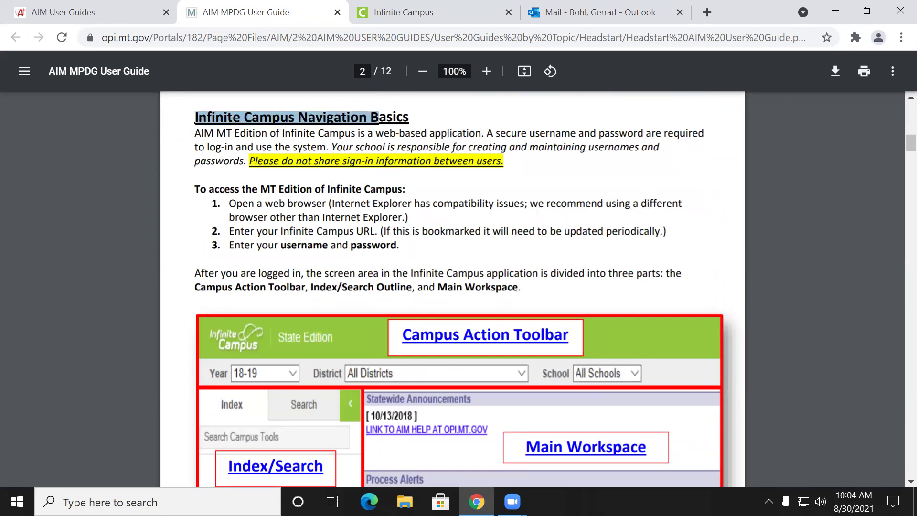
scroll(331, 189, "down", 3)
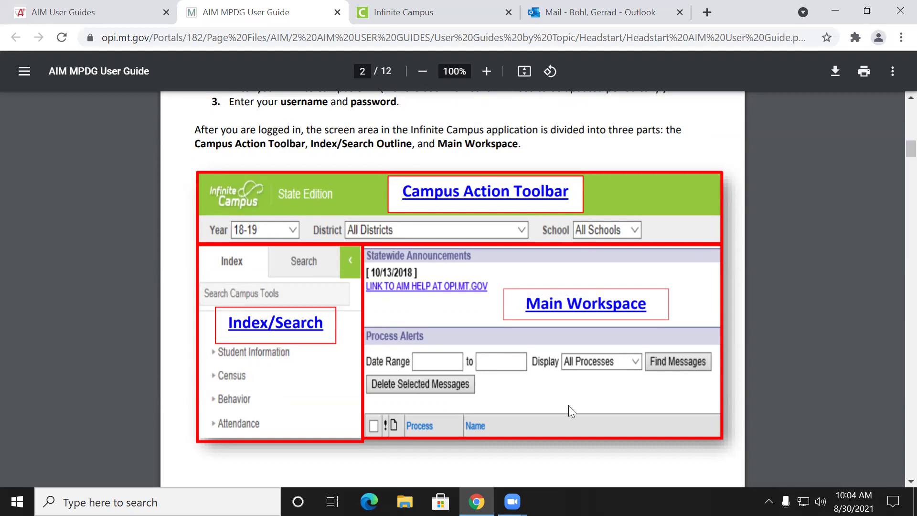
scroll(418, 277, "down", 10)
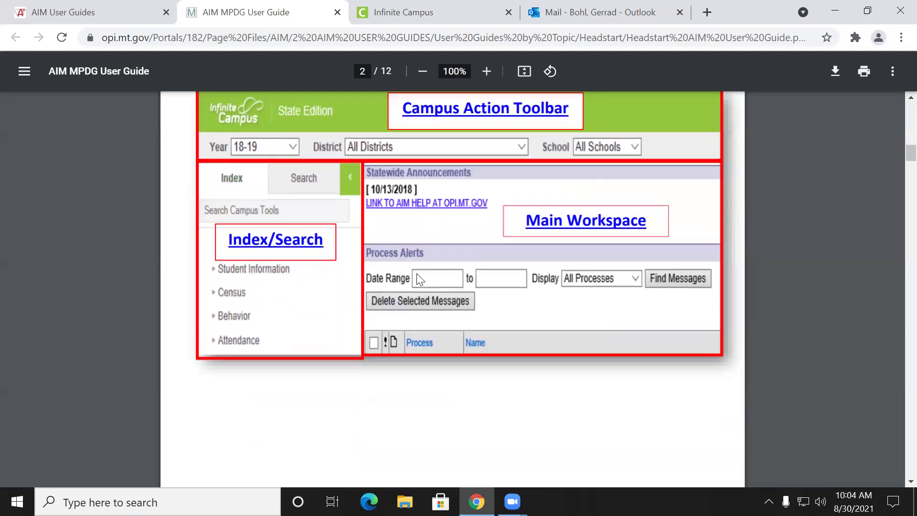
Step: Review the guide's sections on the Campus Action Toolbar, Index/Search Outline, banner tool bar and Main Workspace
scroll(419, 278, "down", 3)
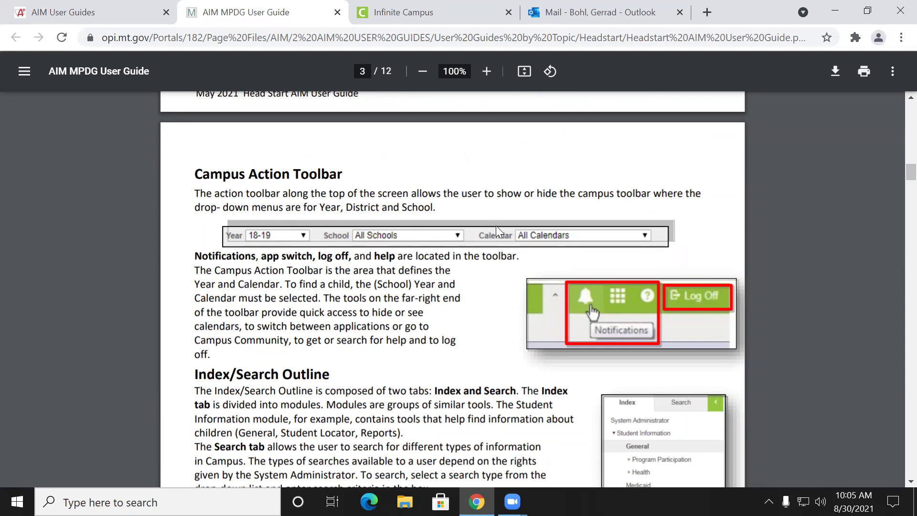
scroll(449, 300, "down", 5)
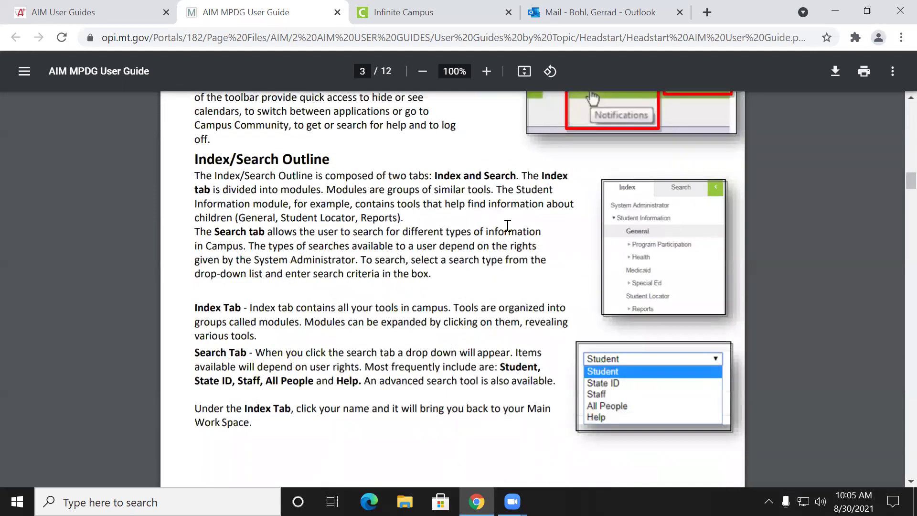
scroll(412, 257, "down", 3)
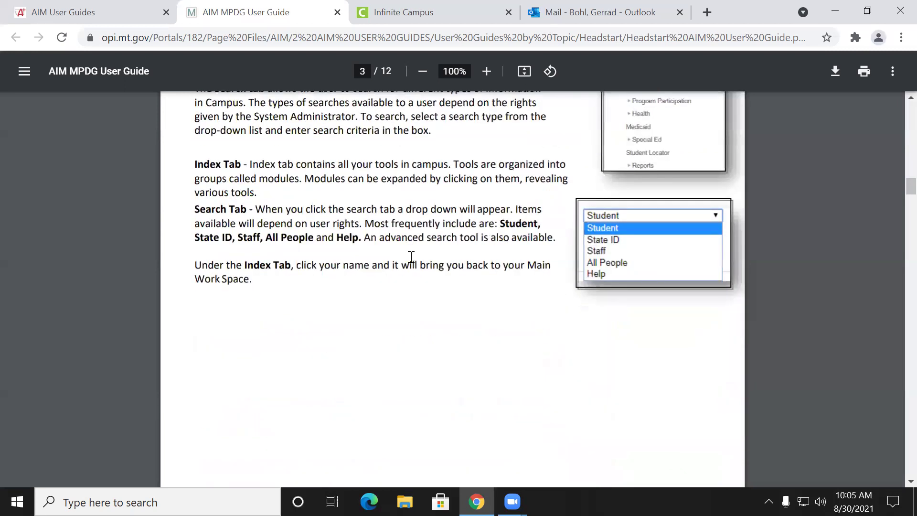
scroll(411, 257, "down", 7)
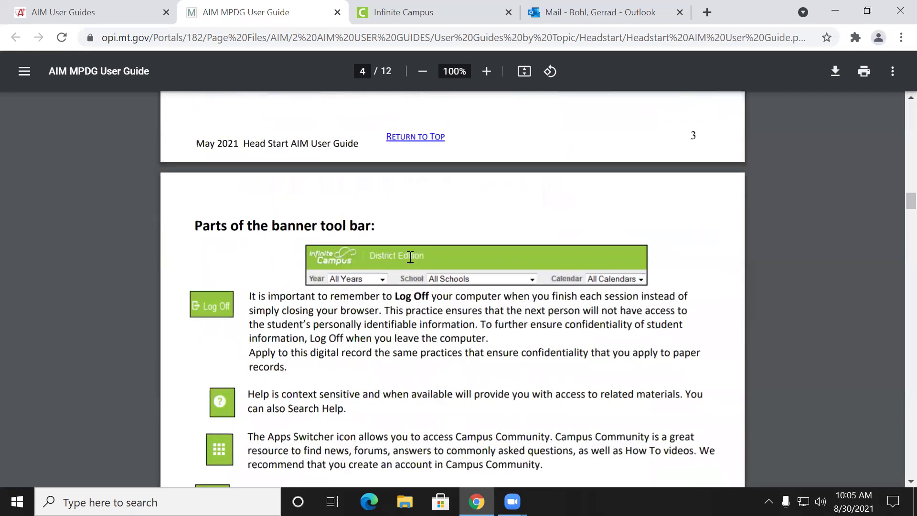
scroll(410, 257, "down", 3)
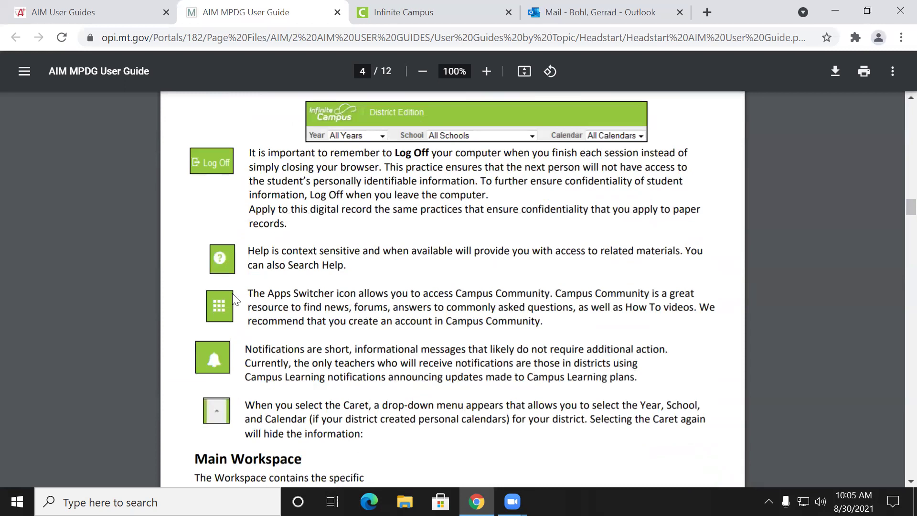
scroll(271, 322, "down", 1)
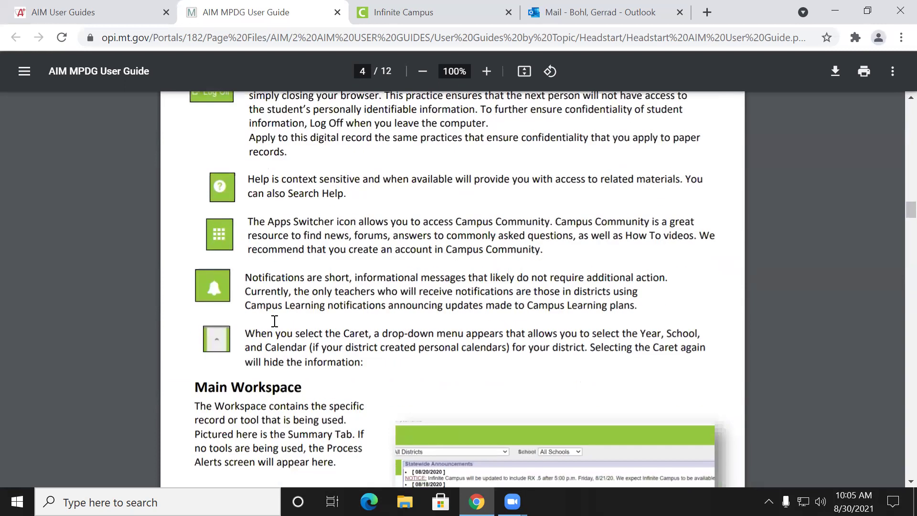
scroll(319, 285, "down", 4)
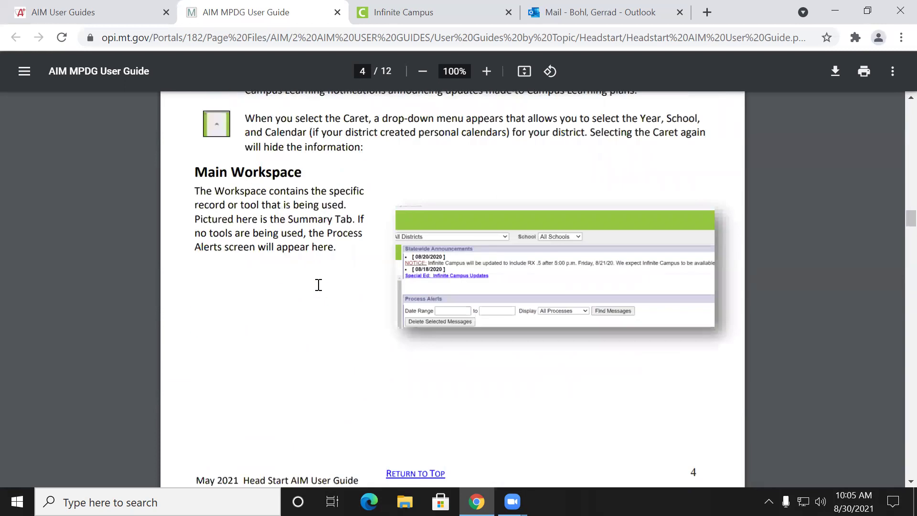
Step: Go to the guide's Creating New School Year Calendars section and read the Calendar Wizard instructions
scroll(318, 285, "down", 4)
scroll(318, 285, "down", 3)
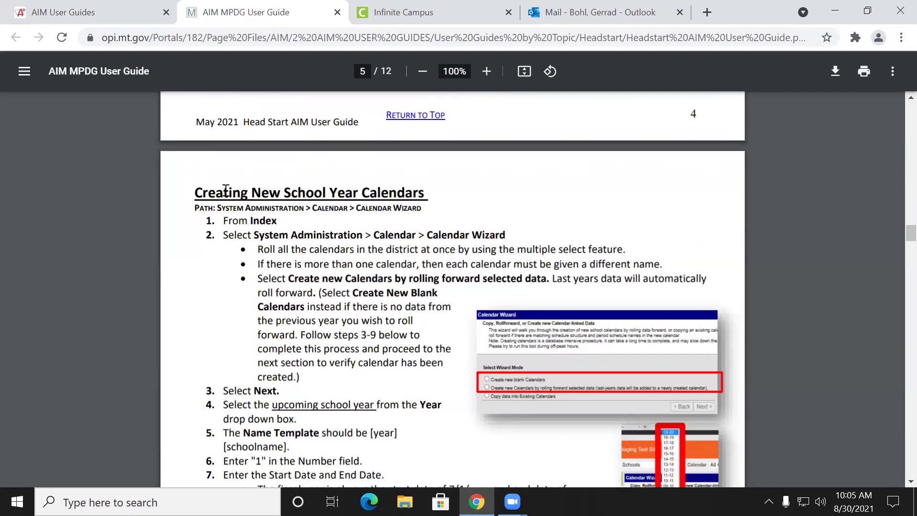
scroll(226, 190, "down", 2)
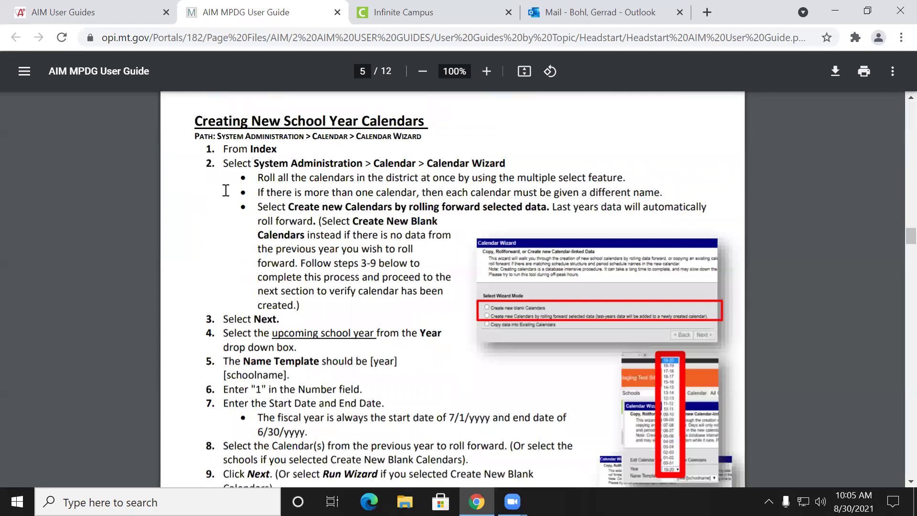
Step: Switch to Infinite Campus, expand the year, school and calendar selectors, and choose school year 20-21
left_click(388, 21)
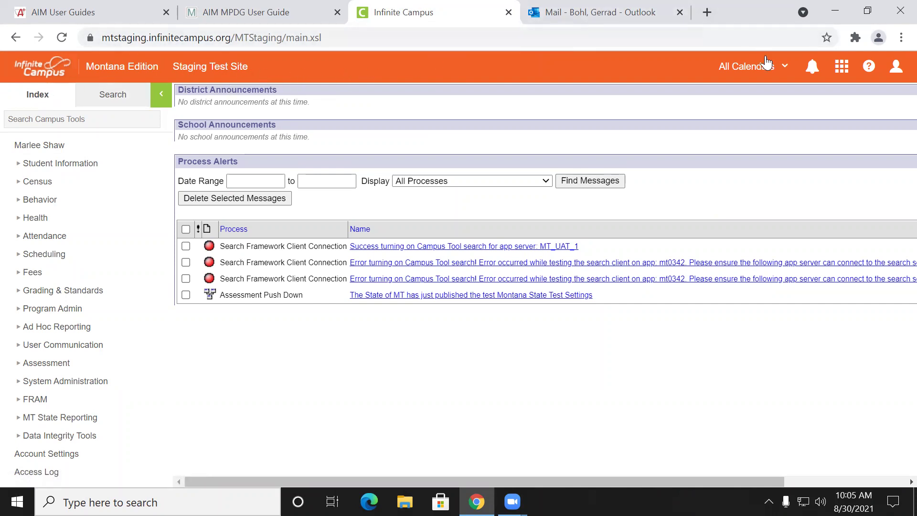
left_click(783, 69)
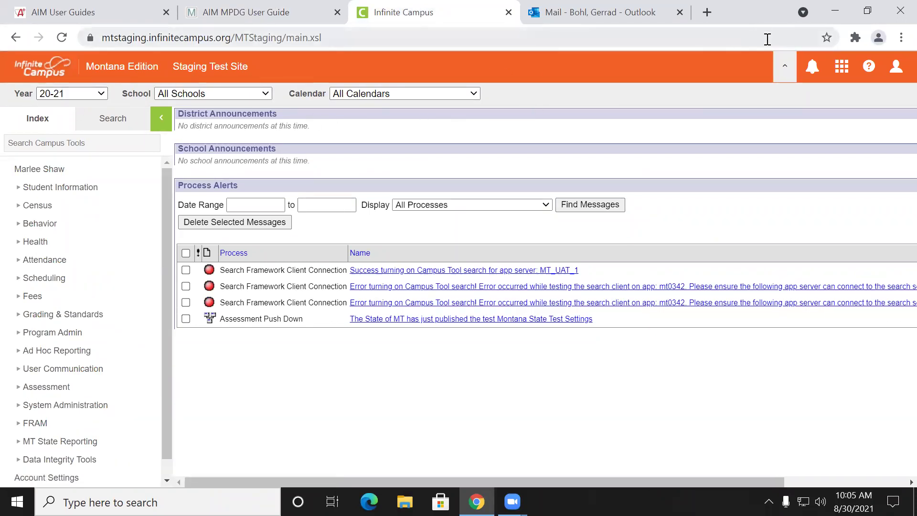
left_click(783, 70)
left_click(784, 71)
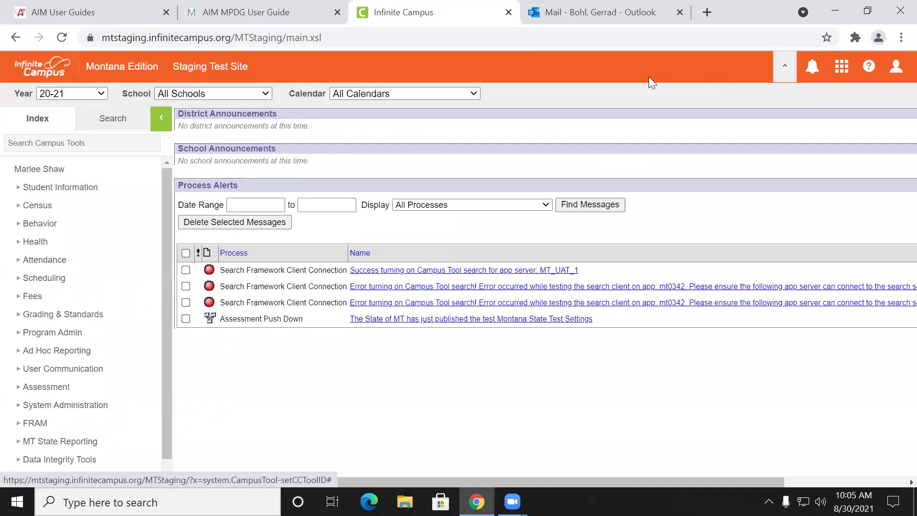
left_click(51, 97)
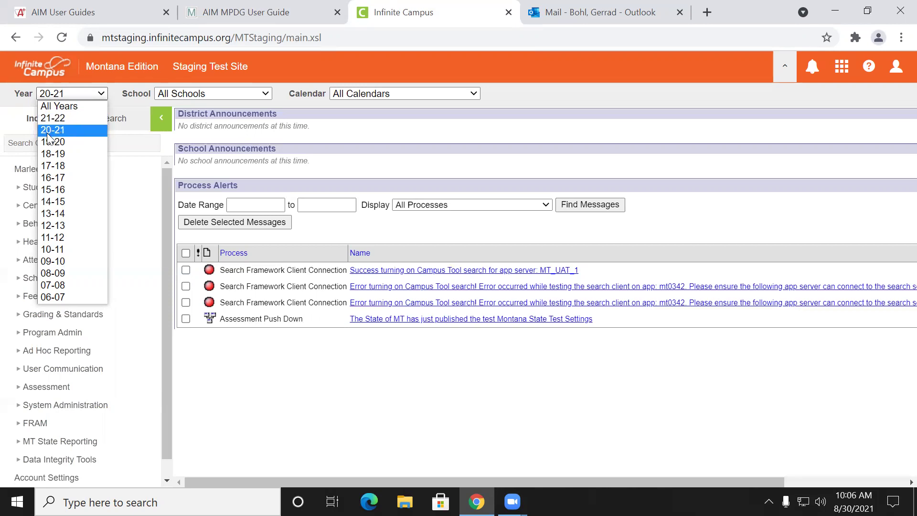
left_click(61, 130)
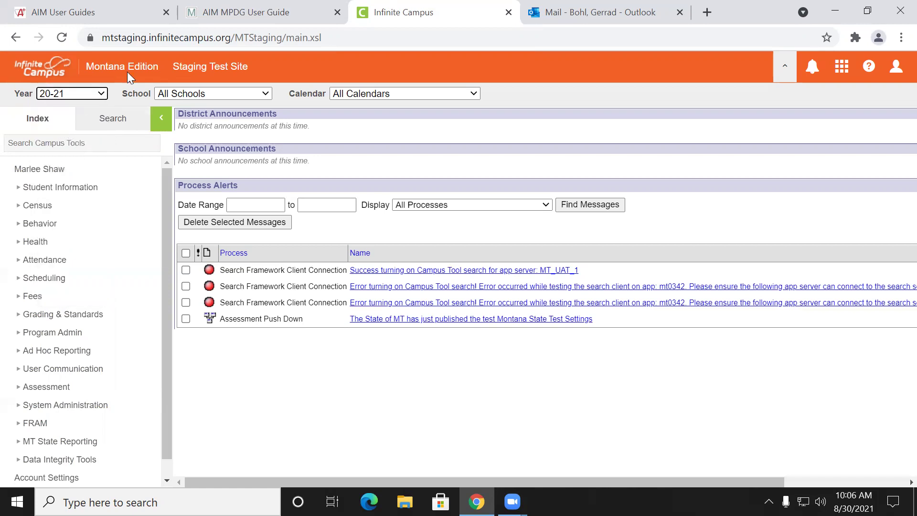
Step: Examine the schools and calendars available for 20-21, keeping All Schools and All Calendars selected
left_click(199, 94)
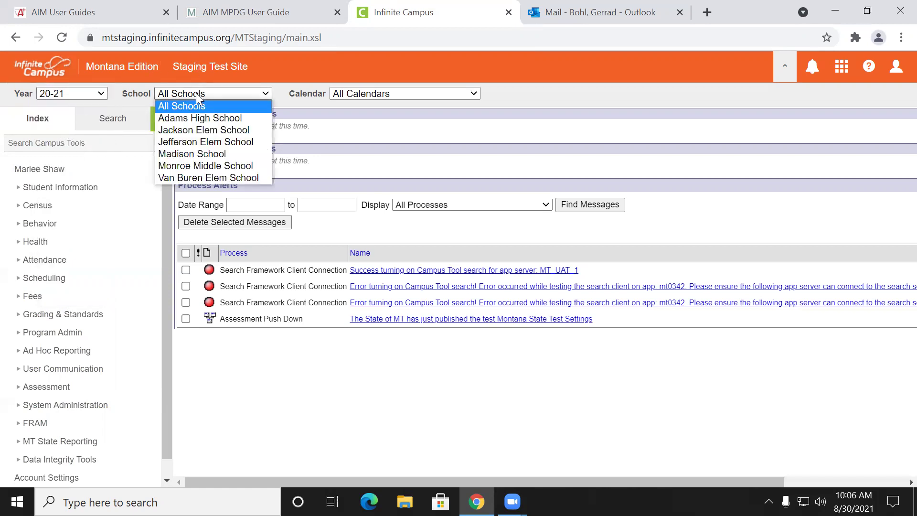
left_click(228, 94)
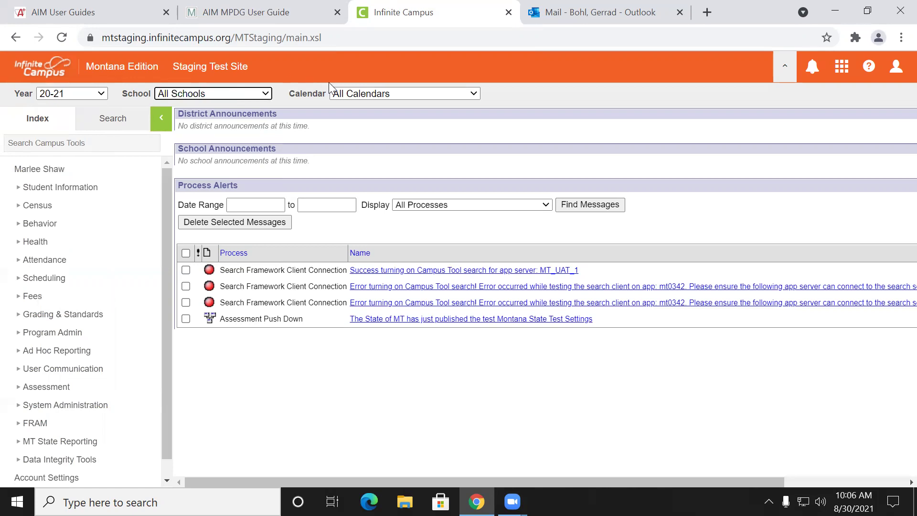
left_click(343, 93)
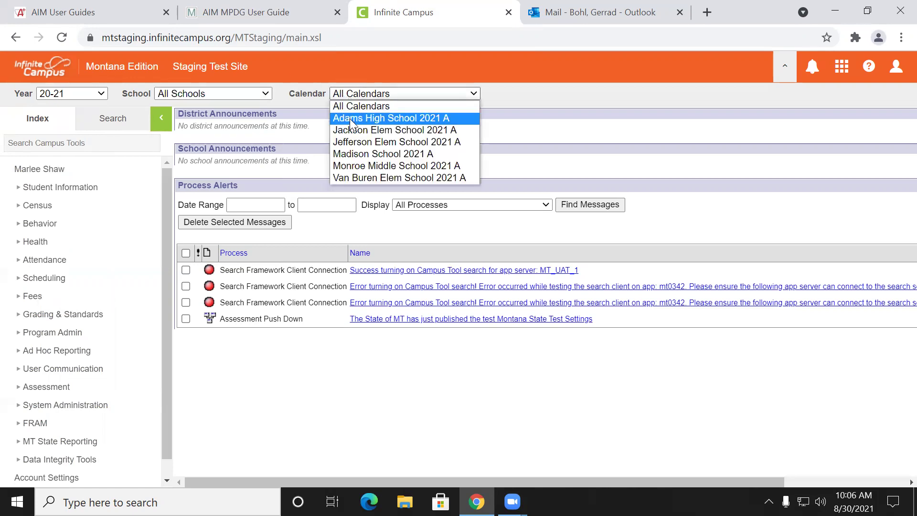
left_click(345, 94)
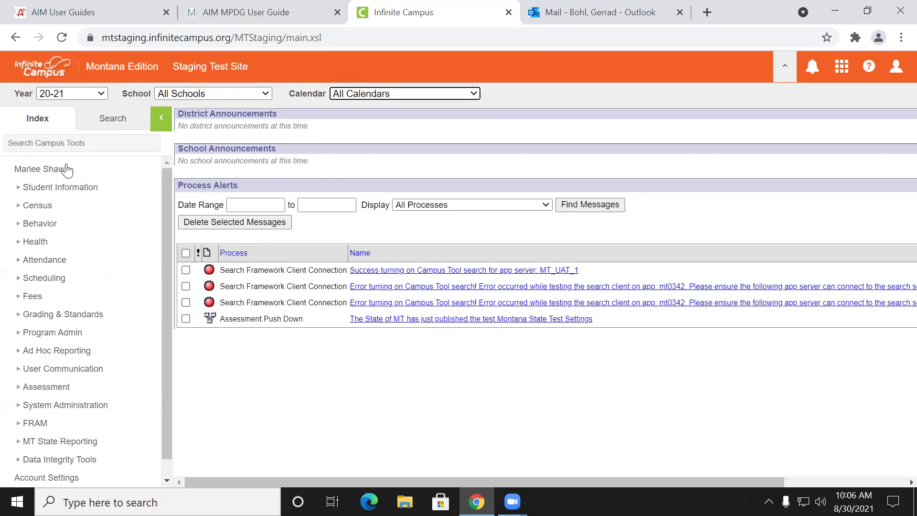
Step: Open the System Administration Calendar Wizard and set it to create new calendars by rolling forward selected data
scroll(45, 167, "down", 1)
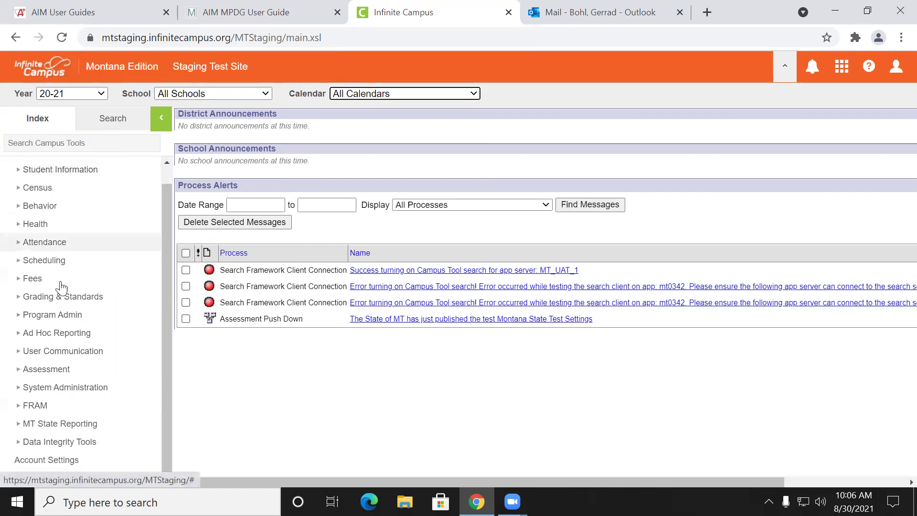
left_click(76, 388)
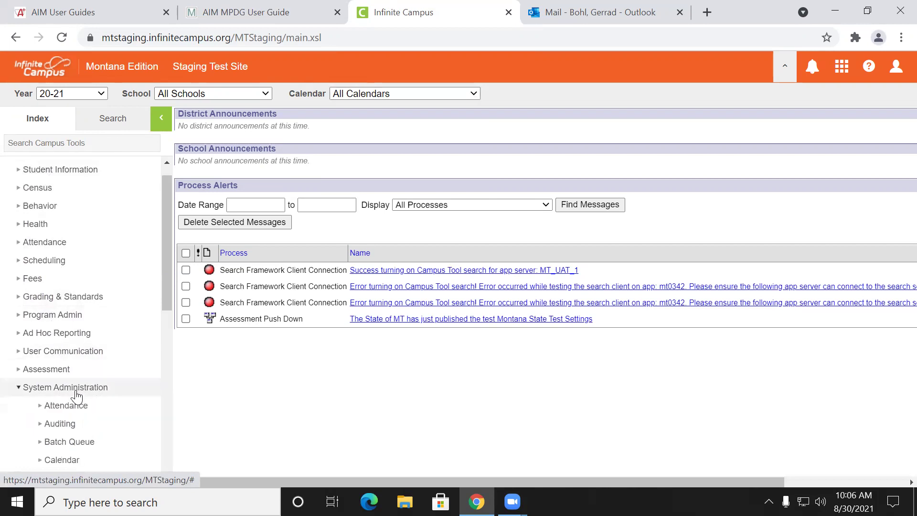
scroll(77, 382, "down", 5)
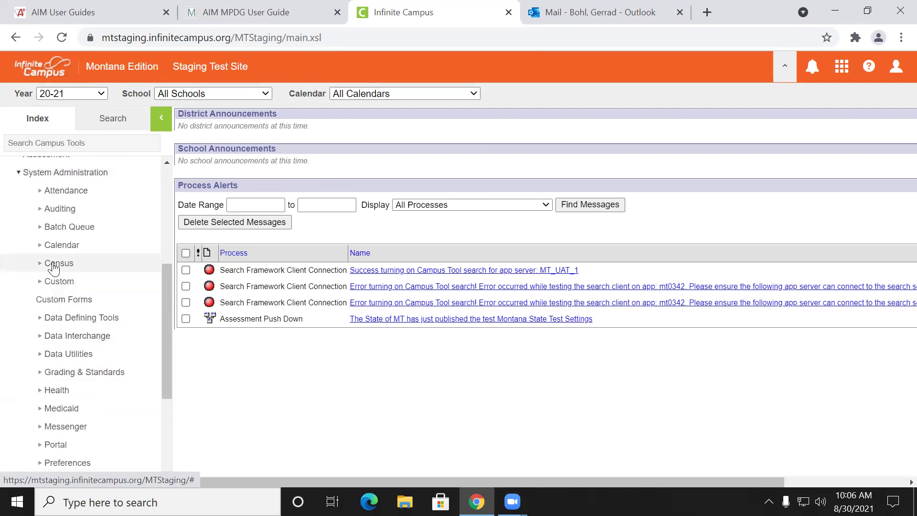
left_click(62, 245)
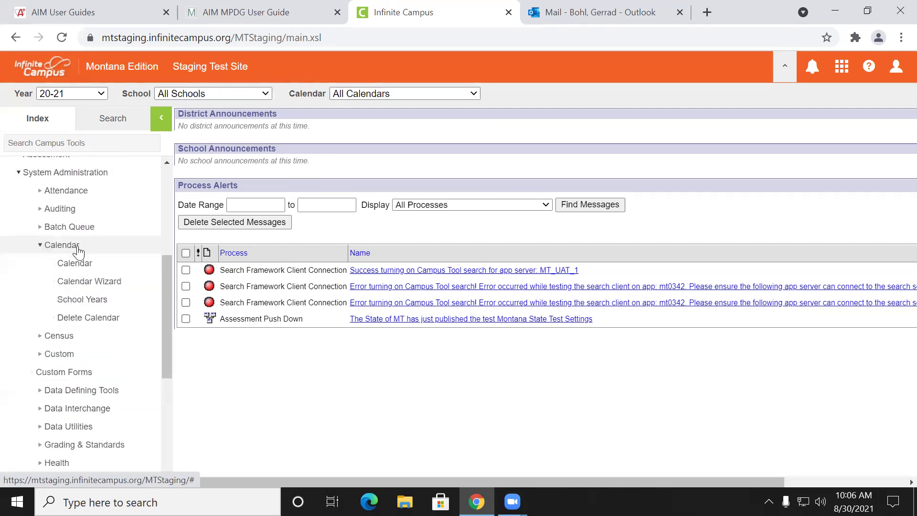
left_click(100, 288)
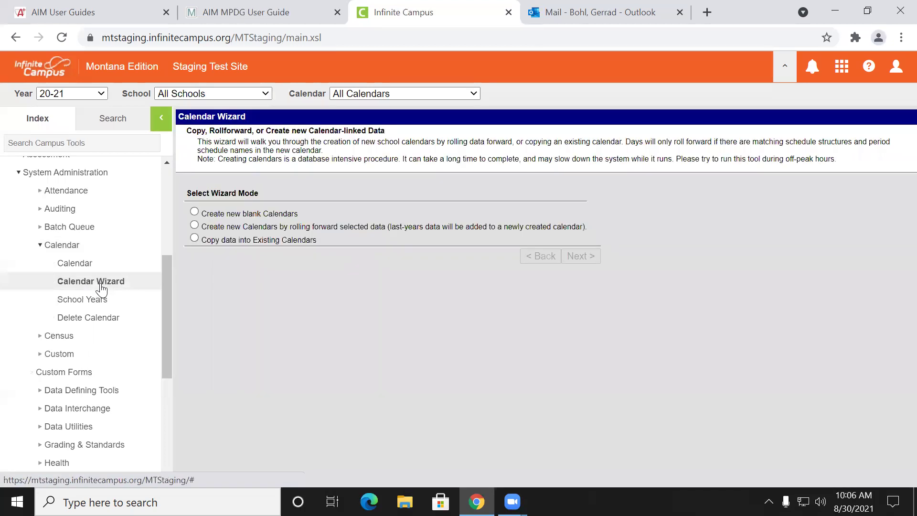
left_click(194, 225)
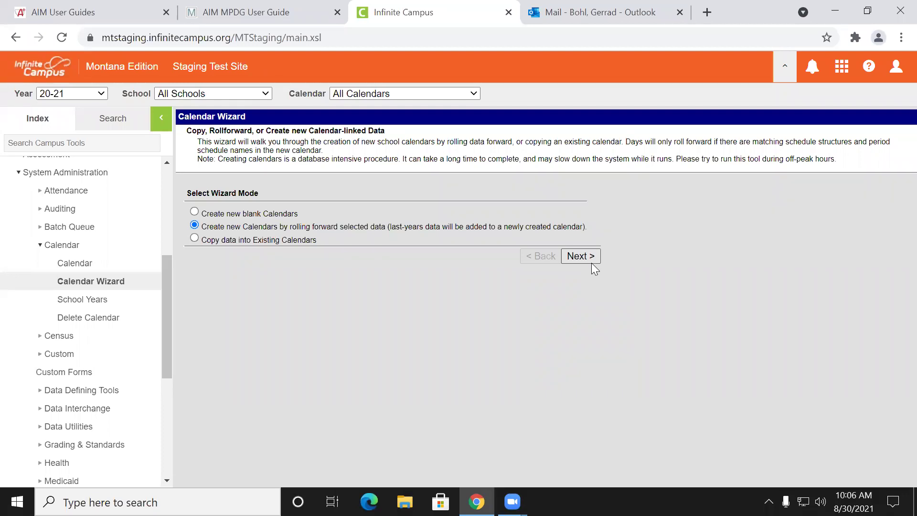
left_click(581, 256)
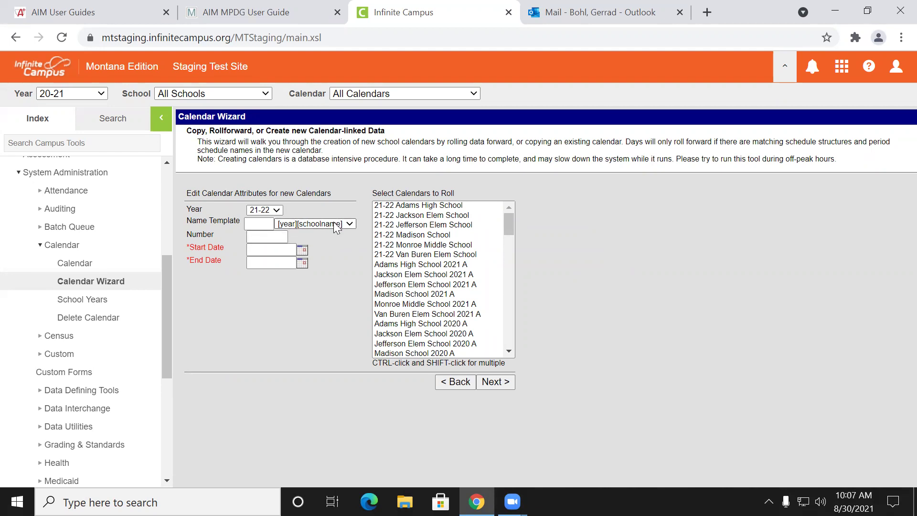
Step: Set the new calendar's number to 1, start date to 7/1/2021 and end date to 6/30/2022, rolling from Adams High School 2021 A
left_click(258, 241)
type("1")
left_click(264, 249)
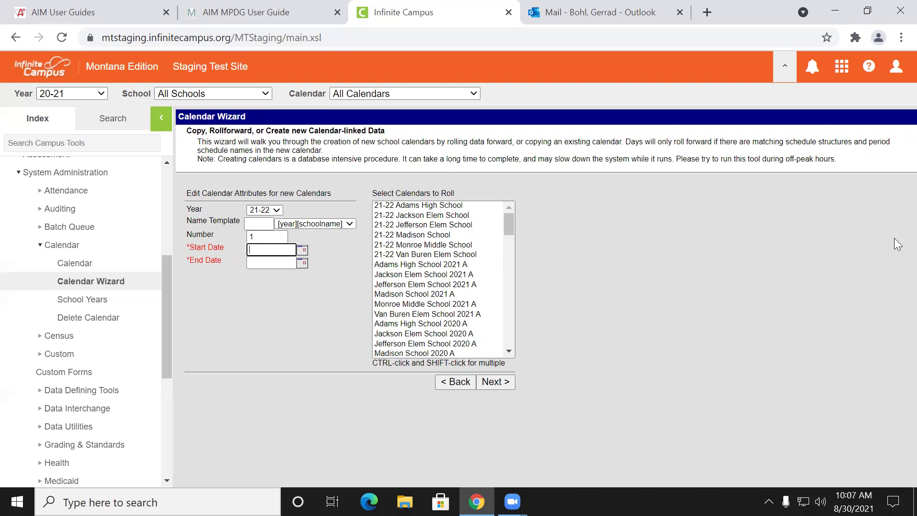
type("7/1/2021")
left_click(262, 263)
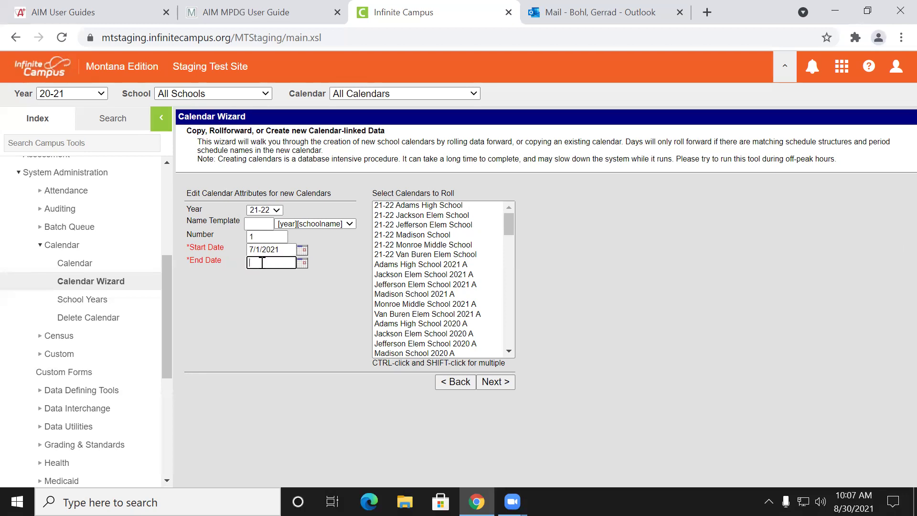
type("6/30/2022")
left_click(427, 264)
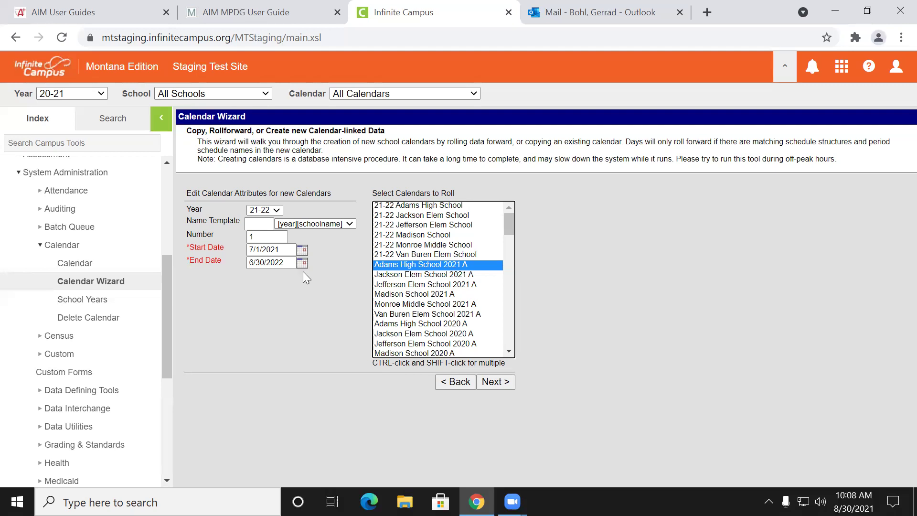
left_click(499, 383)
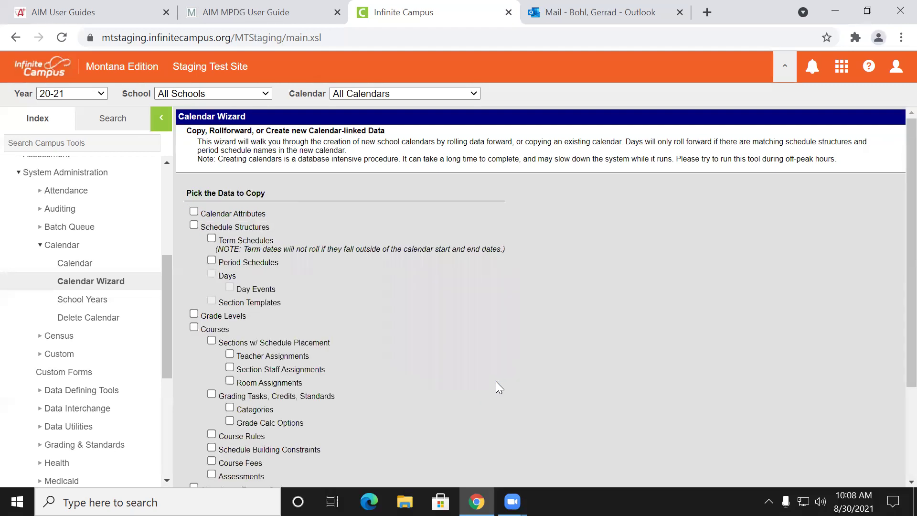
Step: Include calendar attributes, schedule structures, grade levels, and courses with section placements and grading tasks, plus their available sub-options, in the data to copy
left_click(195, 225)
left_click(212, 238)
left_click(212, 261)
left_click(212, 300)
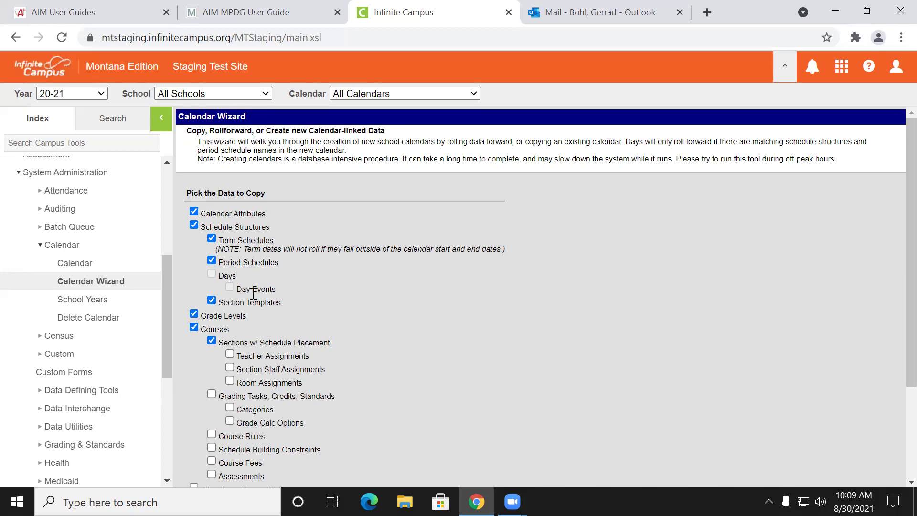
left_click(228, 353)
left_click(230, 368)
left_click(230, 407)
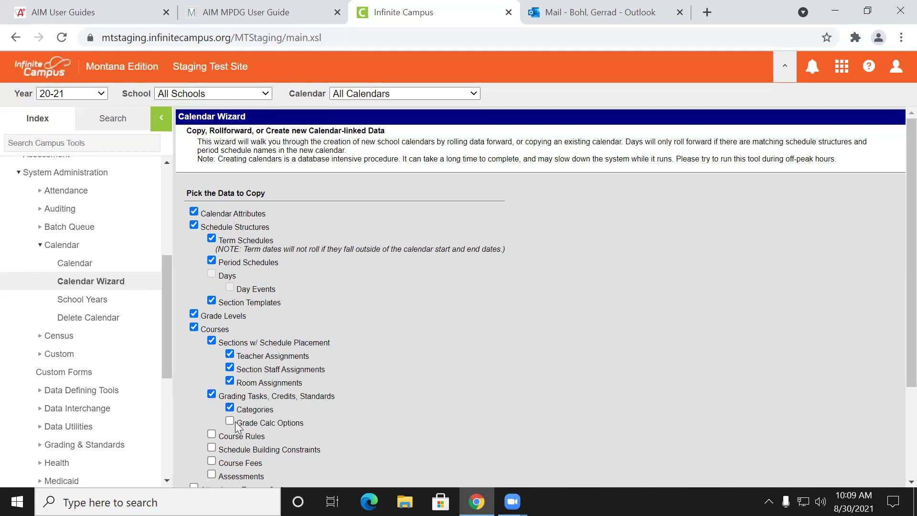
left_click(230, 421)
Step: Include all remaining data from Course Rules through GPA Calculations in the copy and run the wizard
scroll(237, 410, "down", 3)
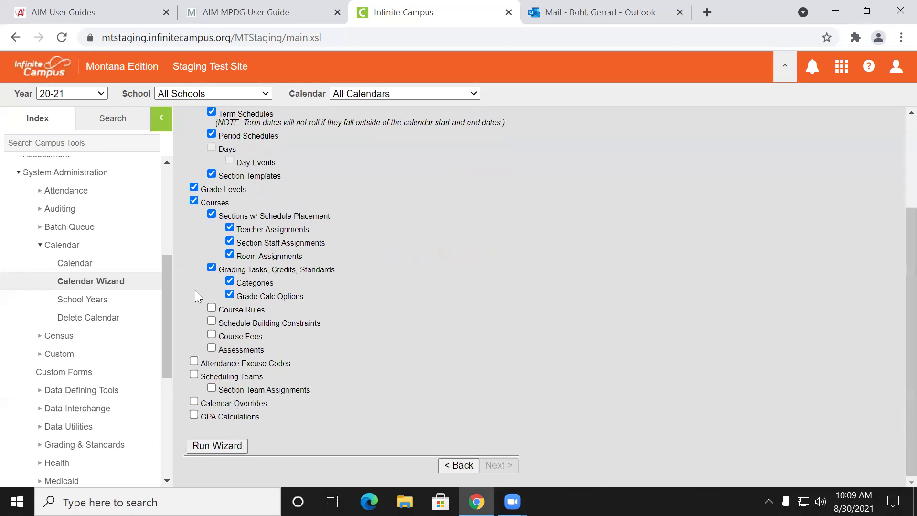
left_click(212, 308)
left_click(212, 321)
left_click(211, 334)
left_click(212, 348)
left_click(194, 361)
left_click(194, 374)
left_click(212, 388)
left_click(194, 401)
left_click(194, 415)
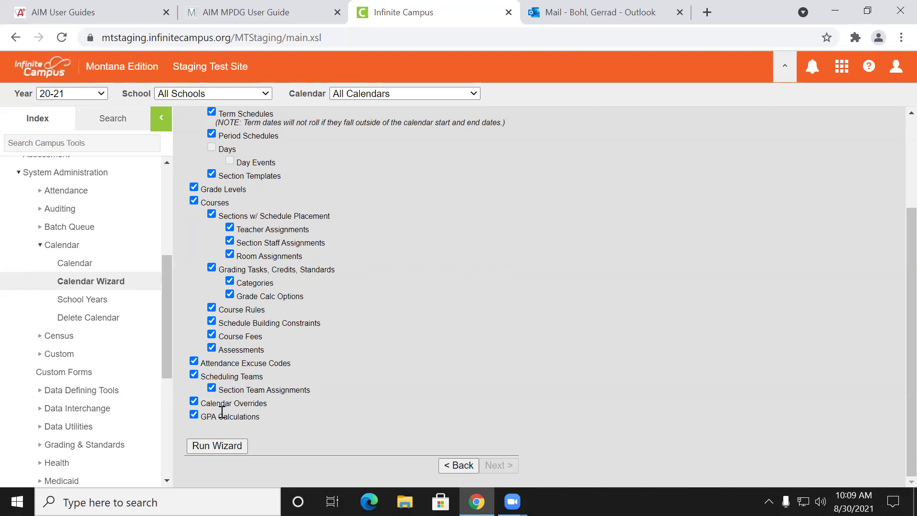
left_click(217, 445)
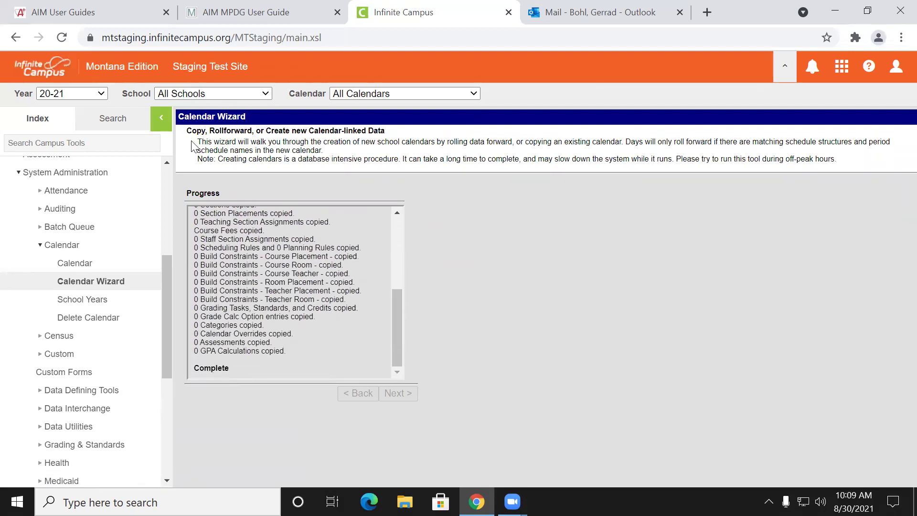
Step: Reload Infinite Campus and switch the school year to 21-22
left_click(66, 36)
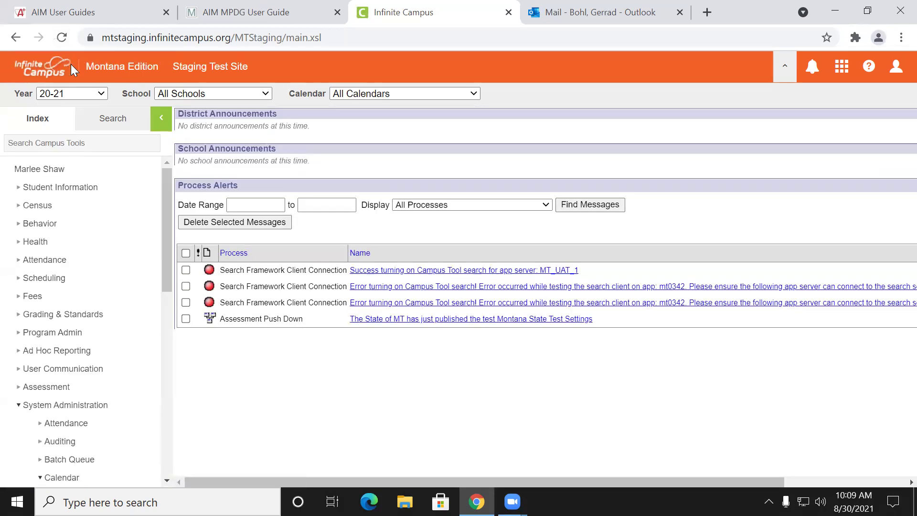
left_click(76, 94)
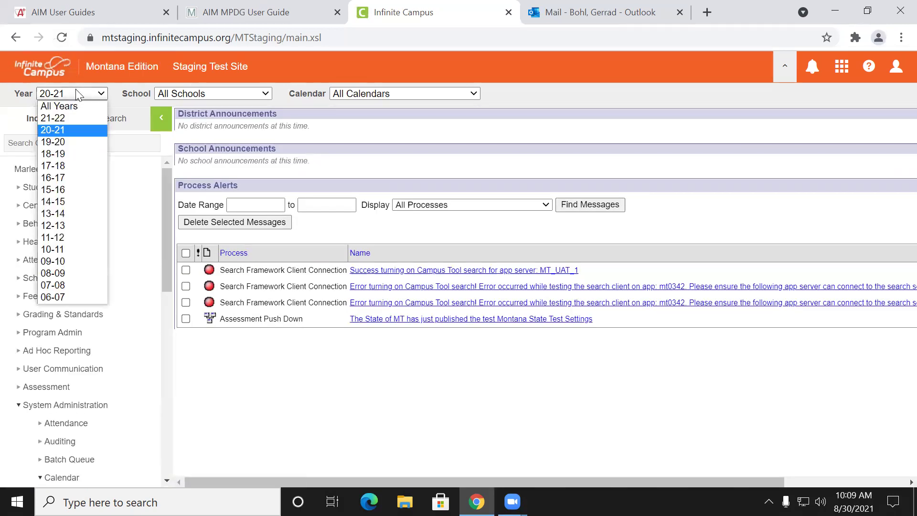
left_click(61, 123)
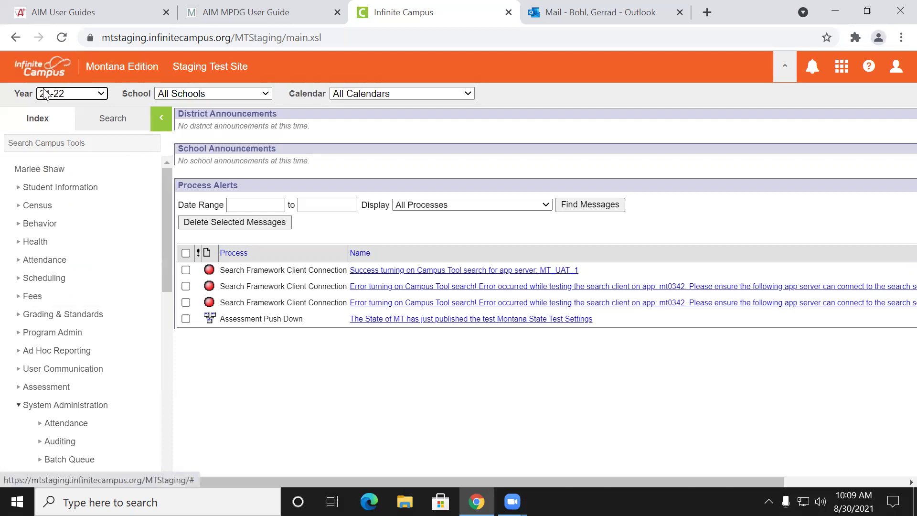
Step: Open the System Administration Calendar tool for Adams High School and select the 21-22 Adams High School 1 calendar
scroll(68, 252, "down", 3)
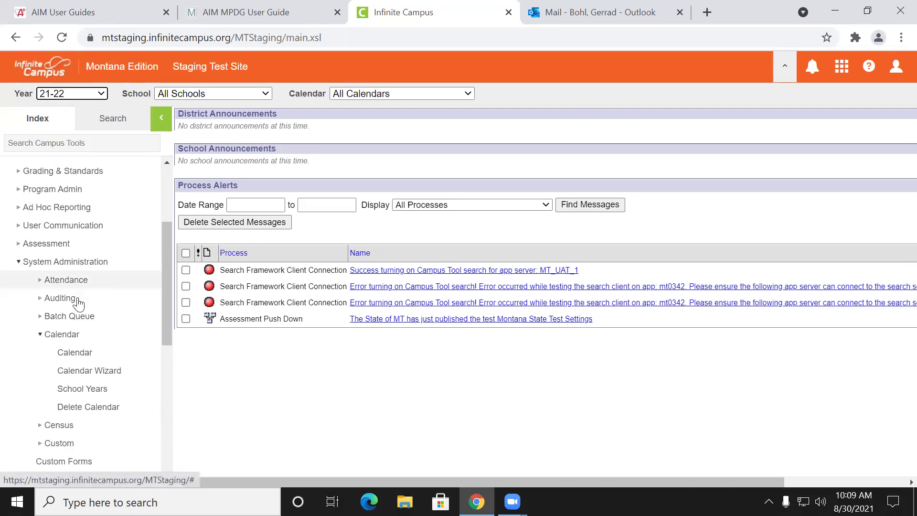
left_click(96, 354)
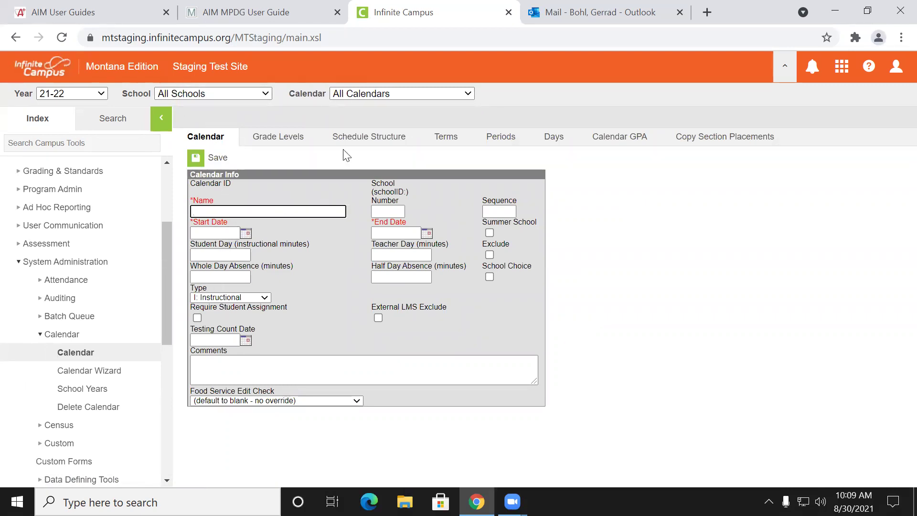
left_click(258, 93)
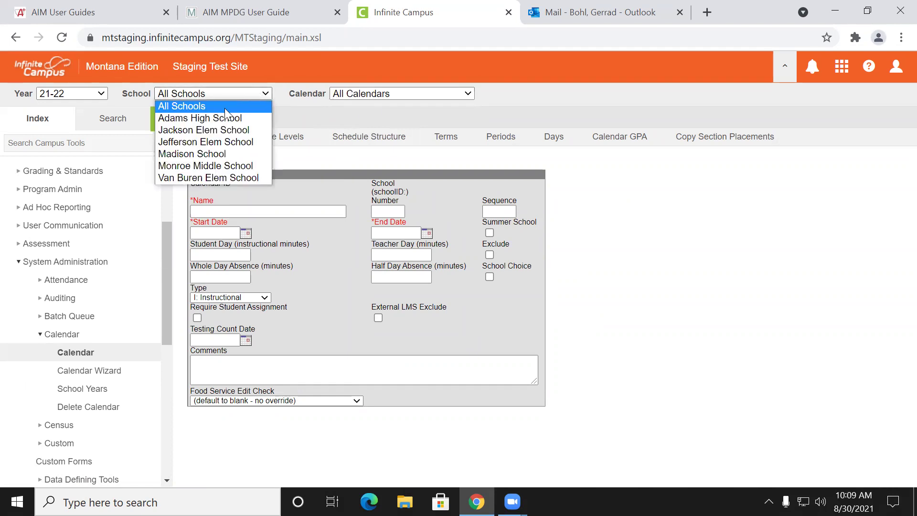
left_click(223, 117)
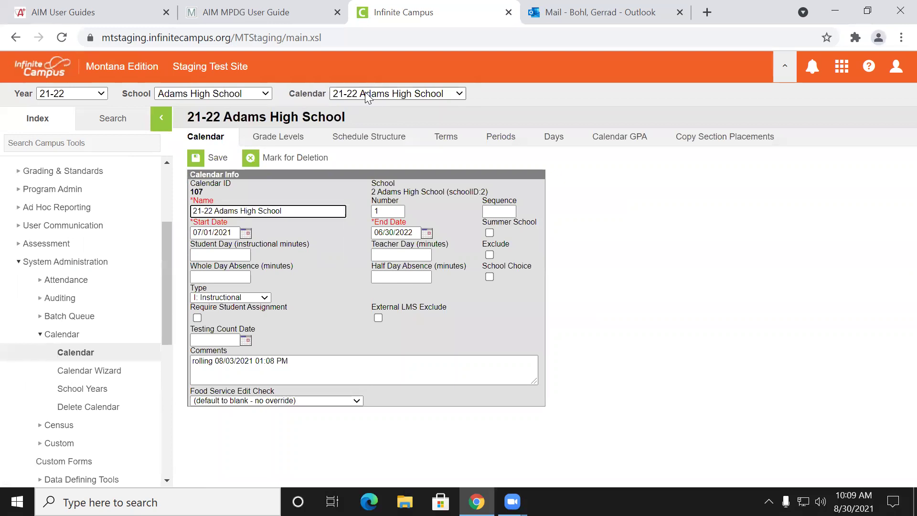
left_click(366, 95)
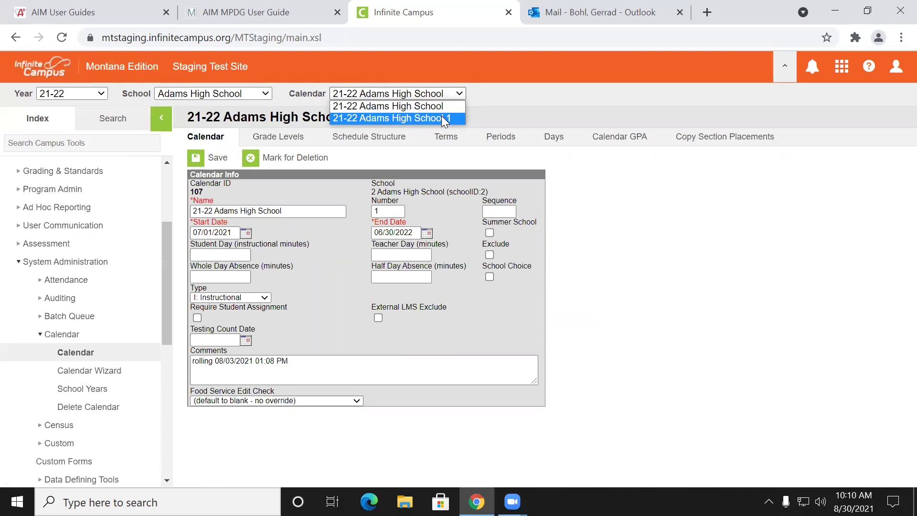
left_click(388, 119)
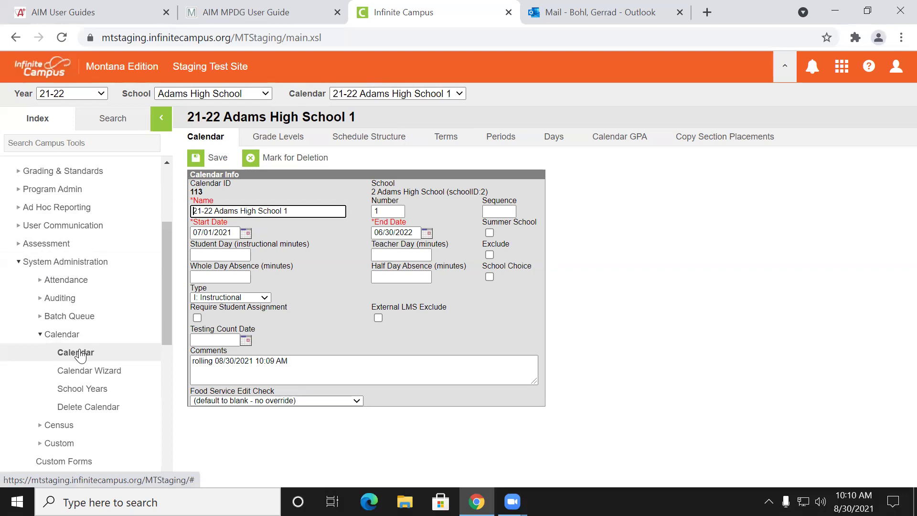
Step: Mark the 21-22 Adams High School 1 calendar for deletion with reason 01: Created in Error, and validate it in the Delete Calendar tool
left_click(284, 161)
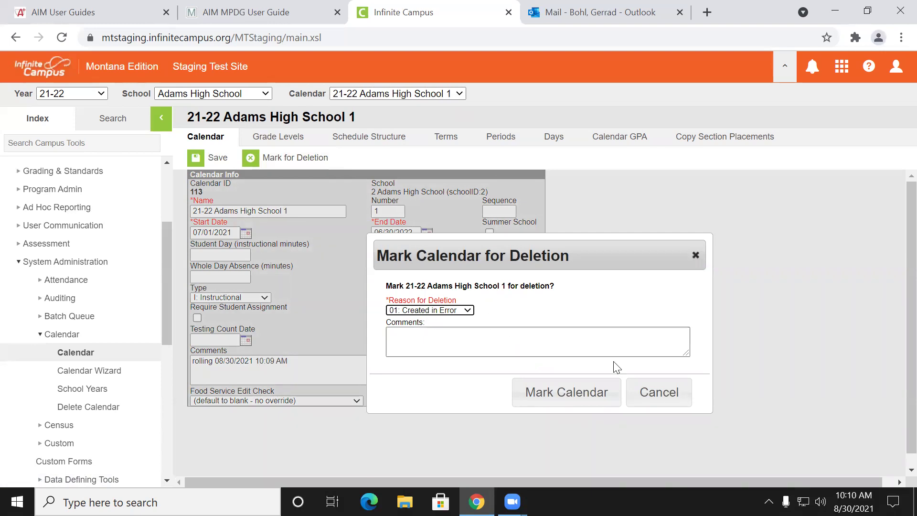
left_click(592, 392)
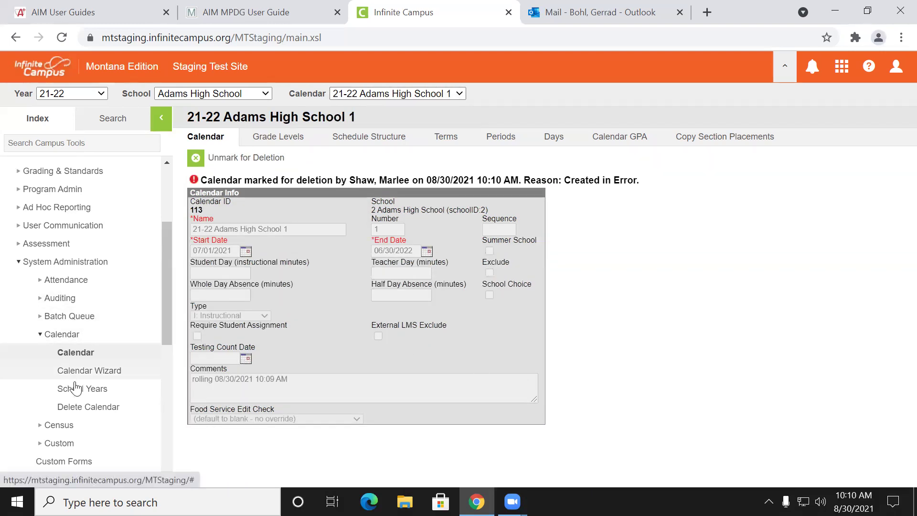
left_click(79, 409)
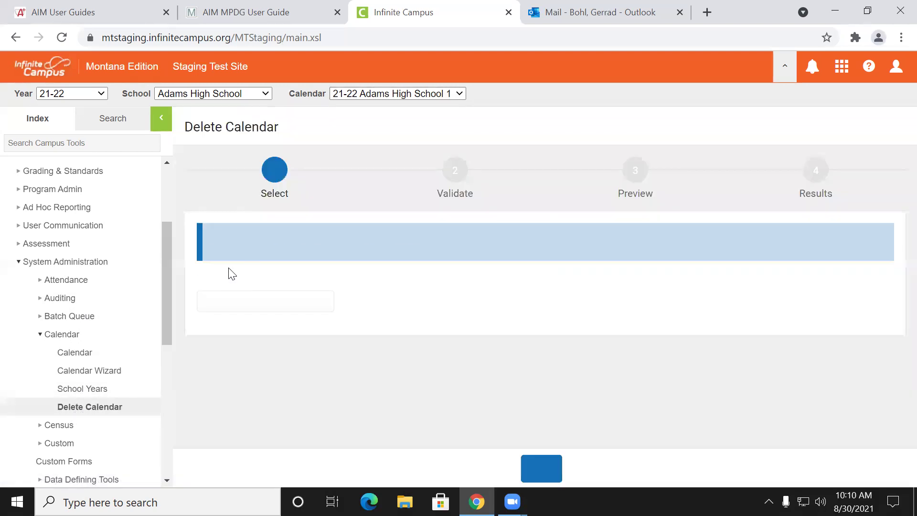
left_click(327, 313)
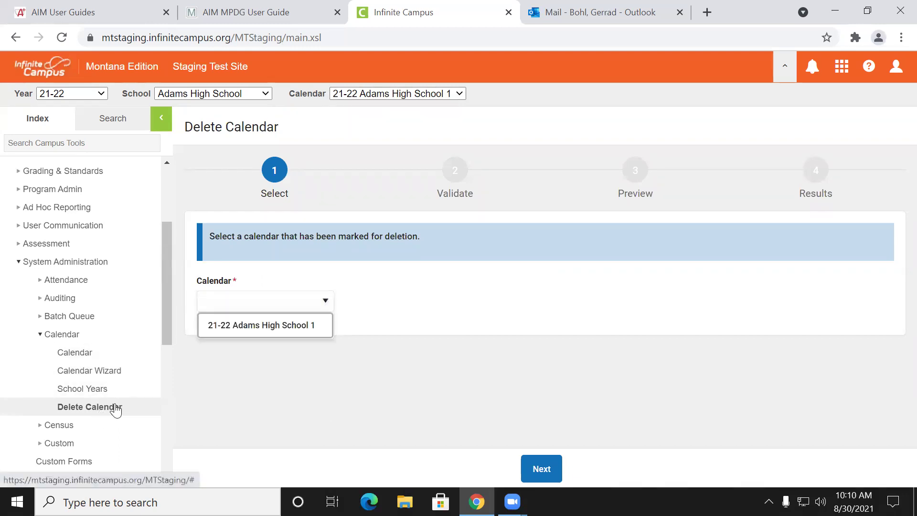
left_click(285, 323)
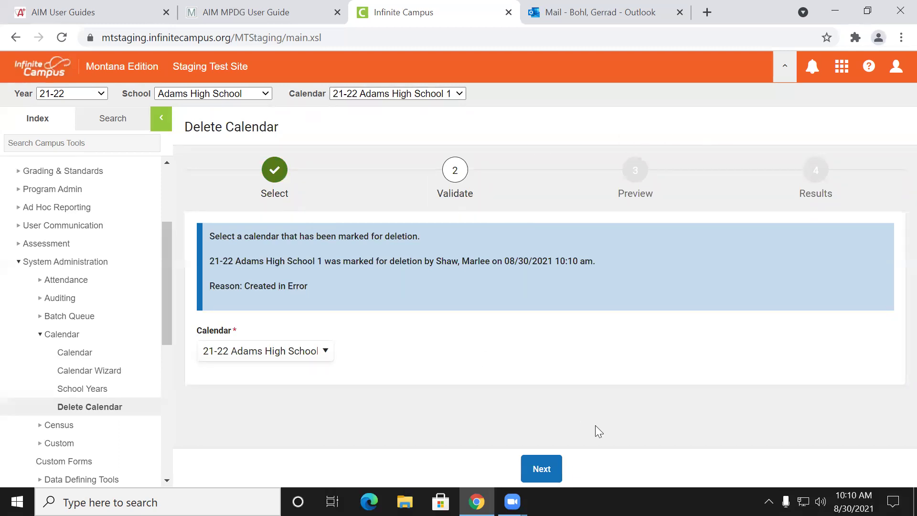
left_click(533, 472)
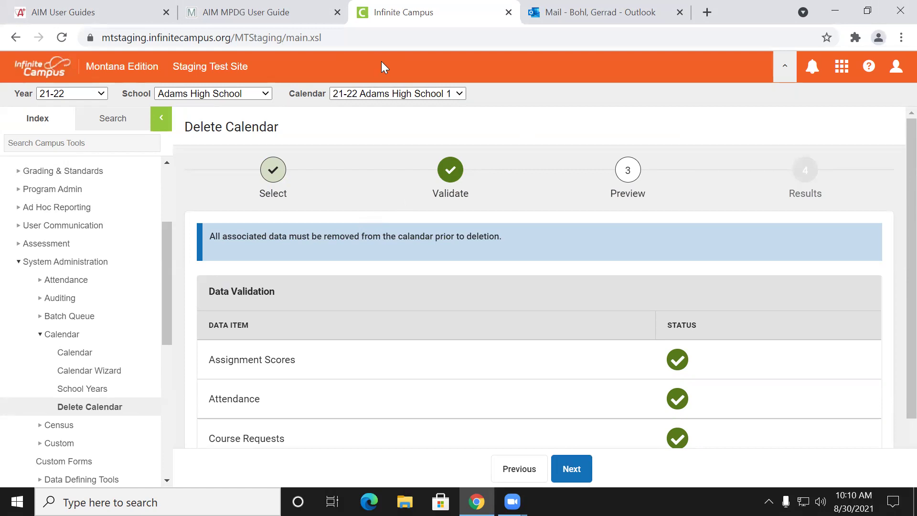
Step: Rename the 21-22 Adams High School calendar to 21-22 Adams NWHS and save it
left_click(353, 93)
left_click(352, 105)
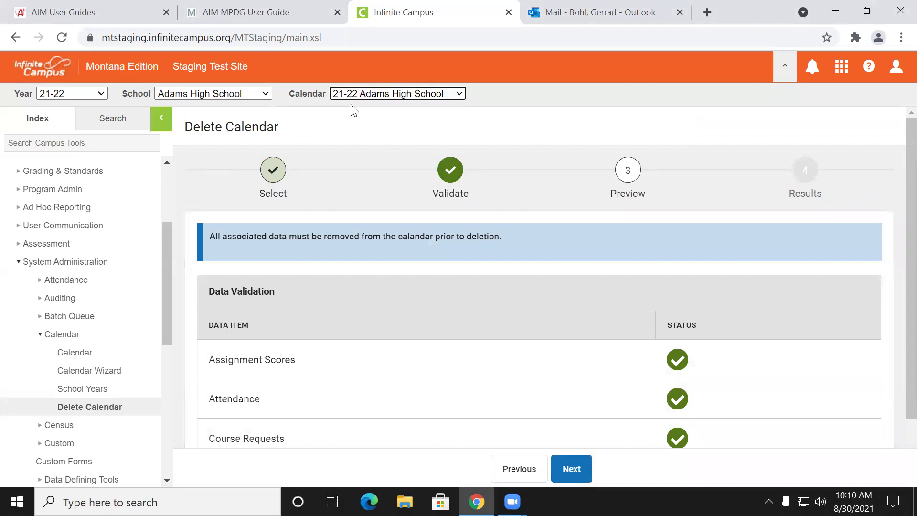
left_click(82, 363)
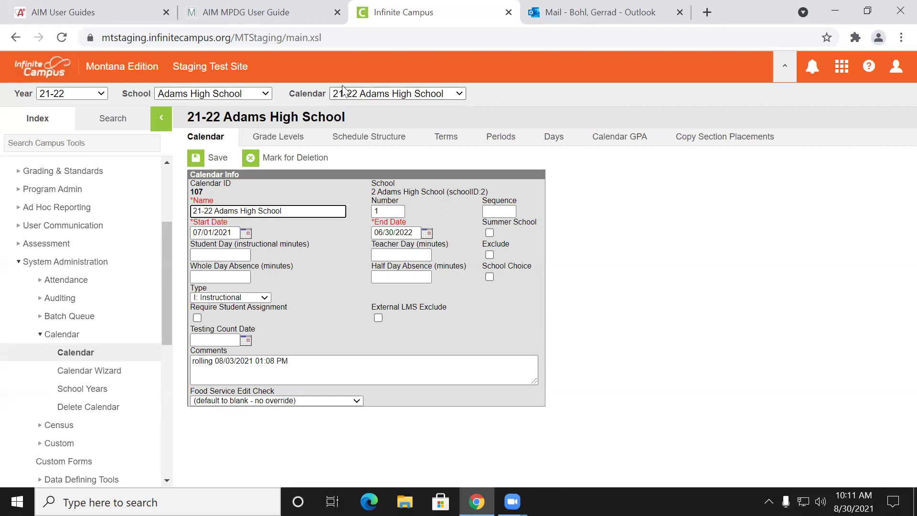
left_click(295, 213)
left_click_drag(223, 229, 215, 227)
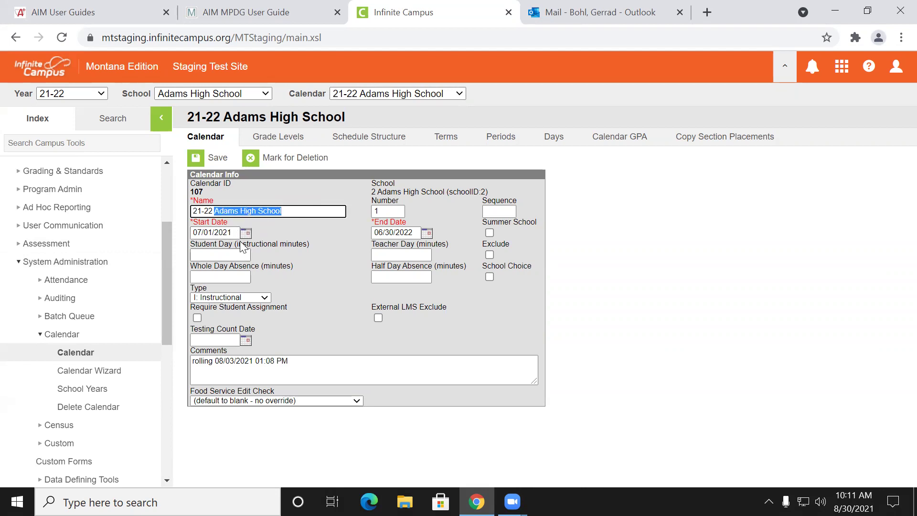
type("Ada")
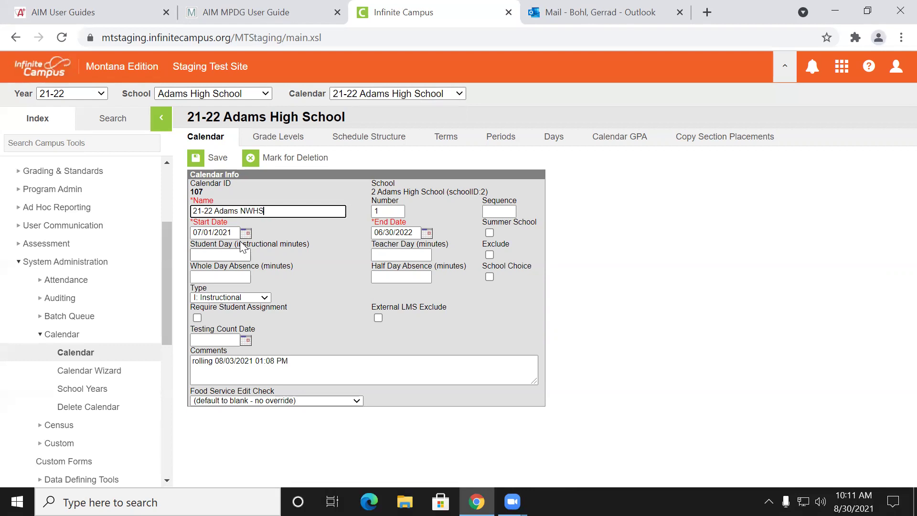
left_click(227, 160)
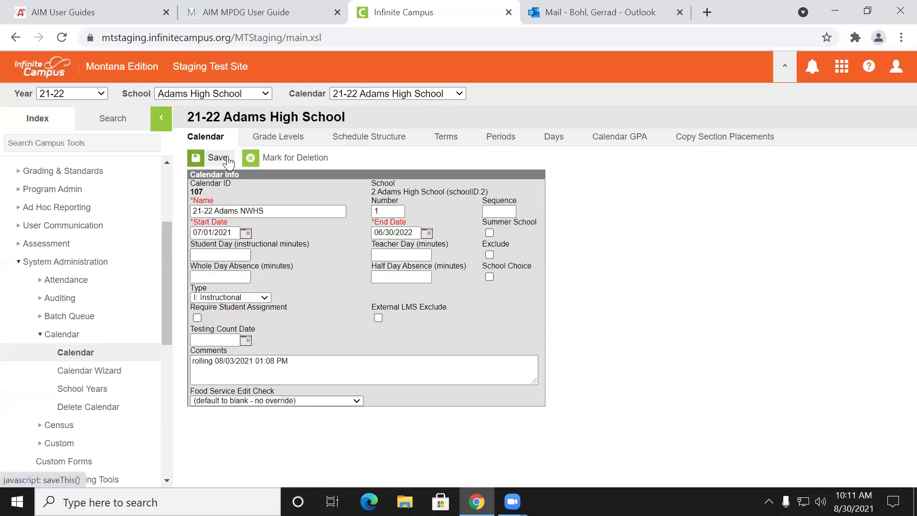
Step: Reload Infinite Campus, keep the 21-22 Adams NWHS calendar selected, and open its details in the System Administration Calendar tool
left_click(69, 35)
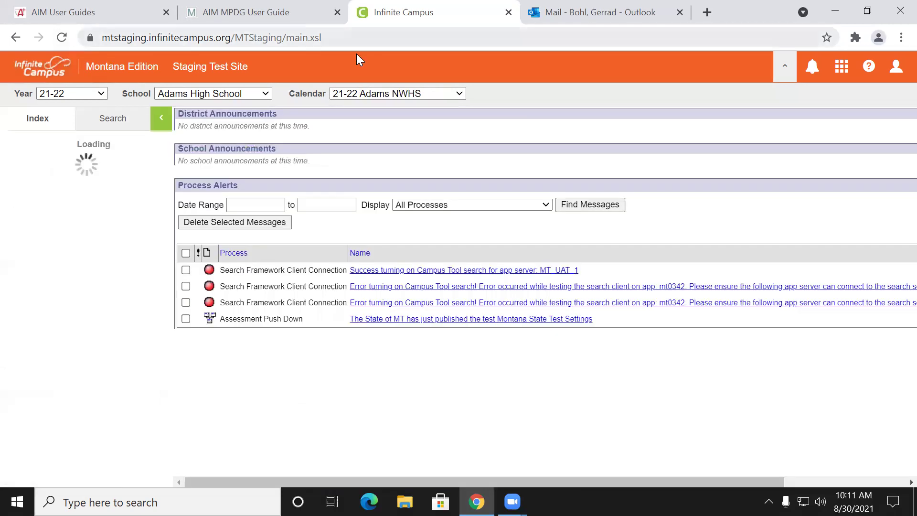
left_click(380, 98)
left_click(394, 119)
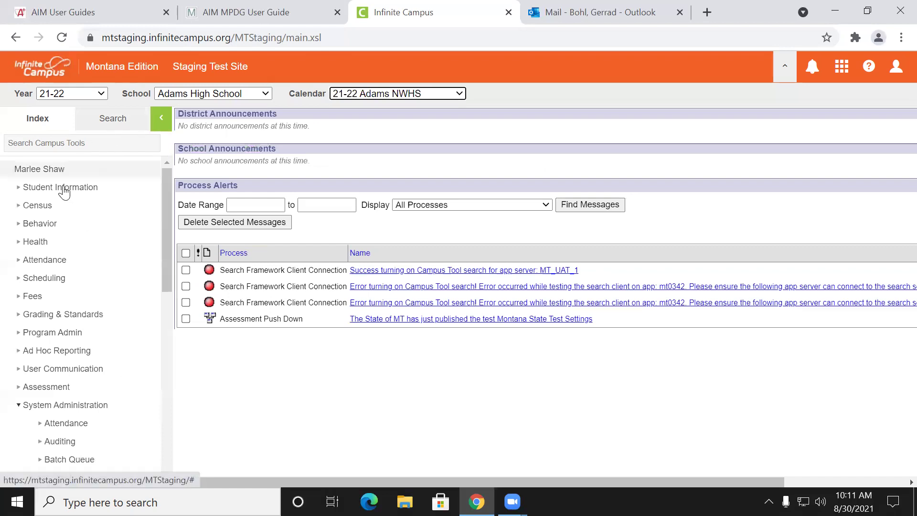
scroll(62, 224, "down", 2)
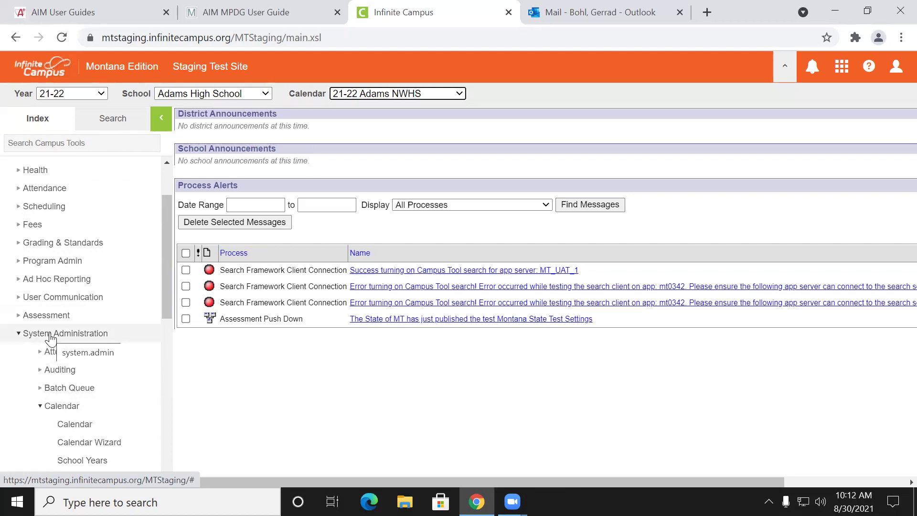
left_click(84, 425)
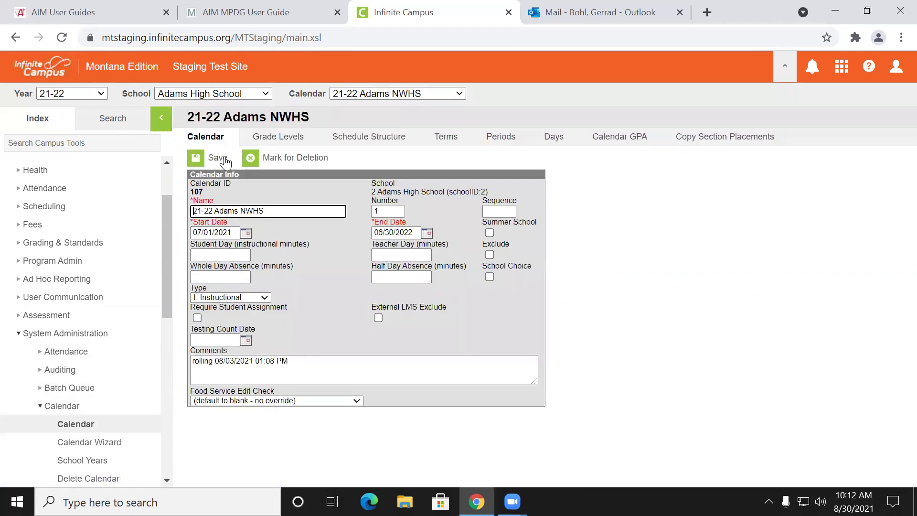
left_click(272, 209)
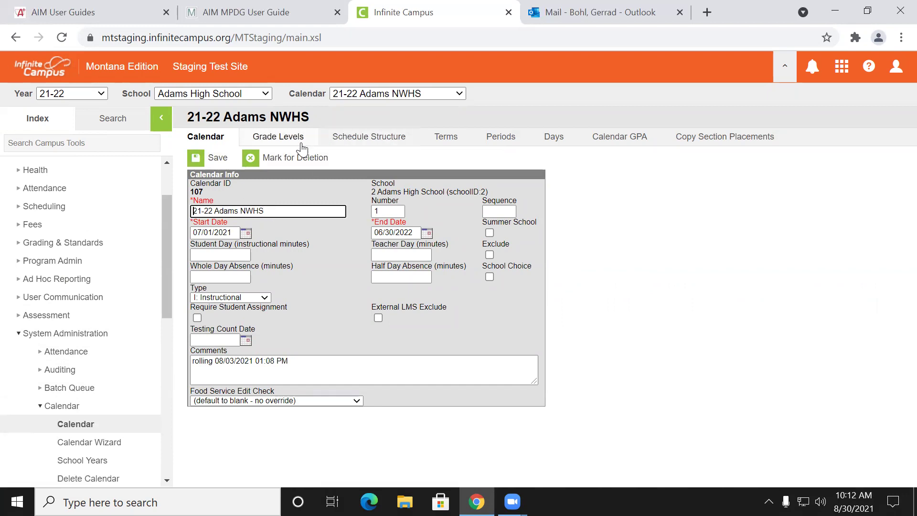
Step: Add and save a PK grade level with sequence number 0 and state code PK: Pre-kindergarten, and open its details
left_click(257, 142)
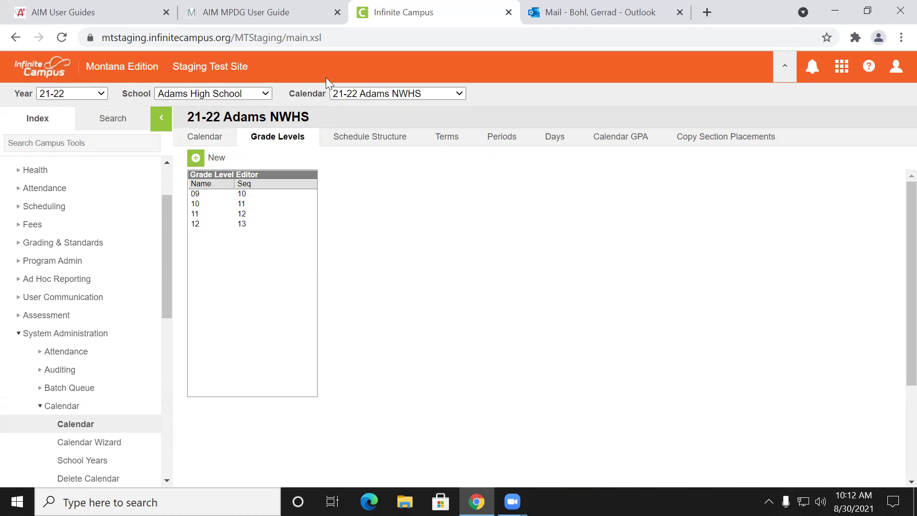
left_click(221, 198)
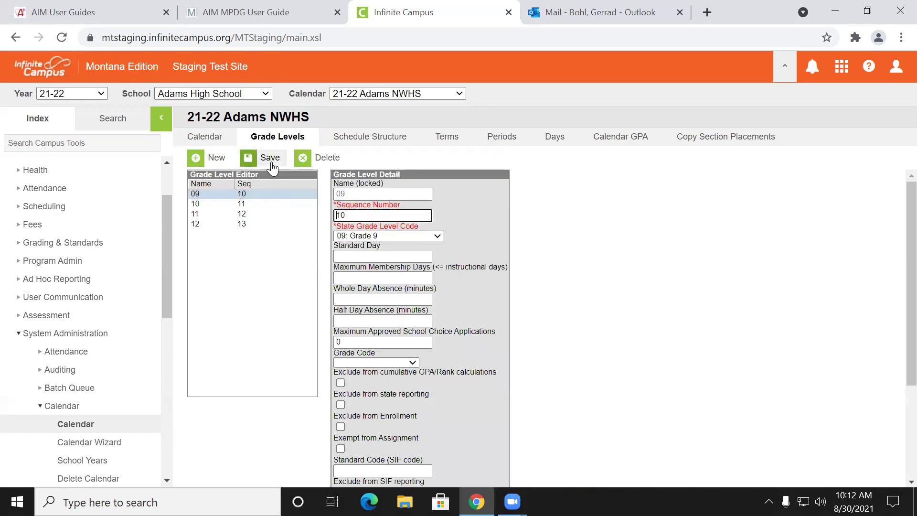
left_click(216, 160)
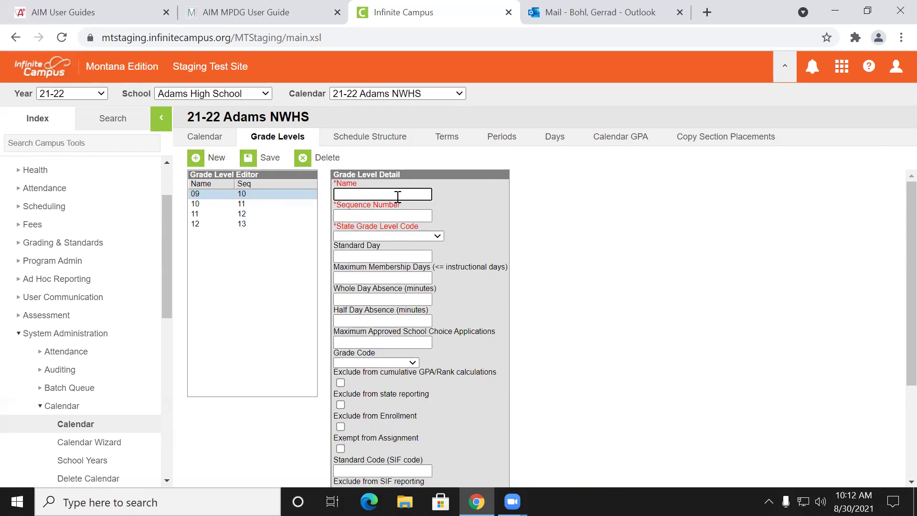
left_click(400, 216)
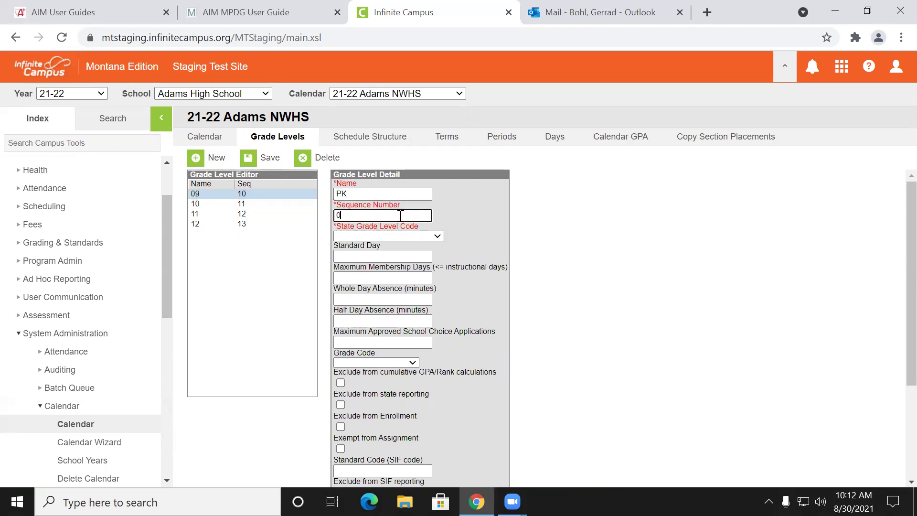
left_click(397, 236)
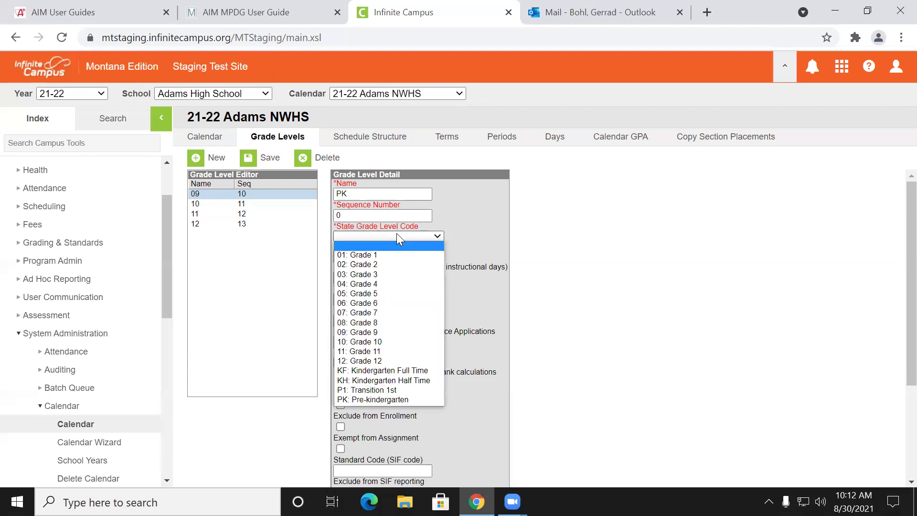
left_click(396, 400)
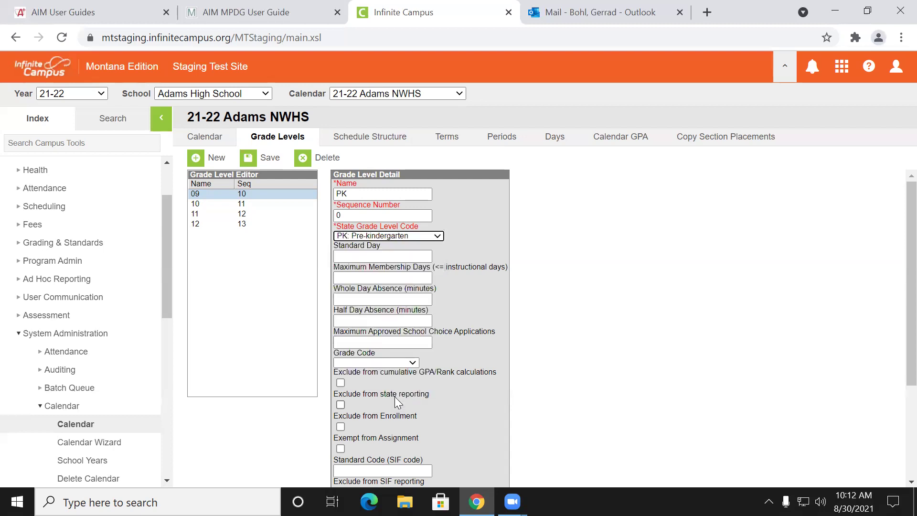
left_click(269, 159)
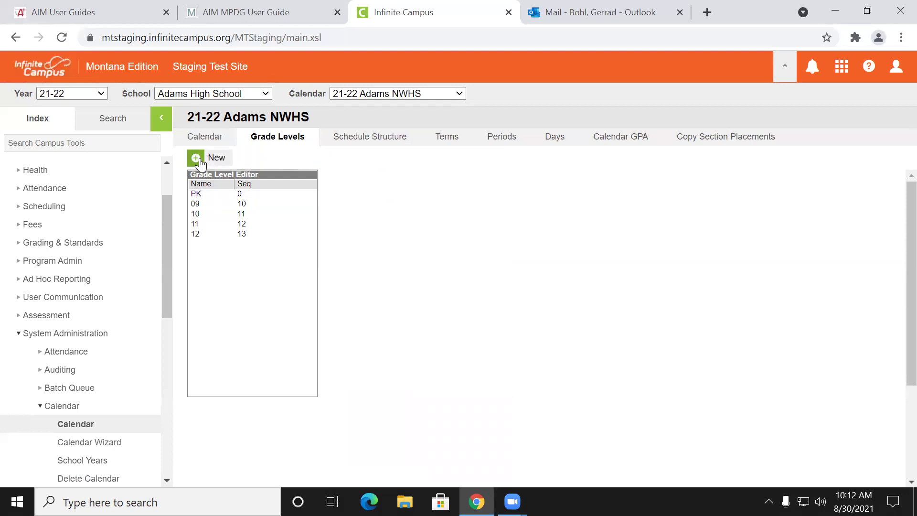
left_click(197, 196)
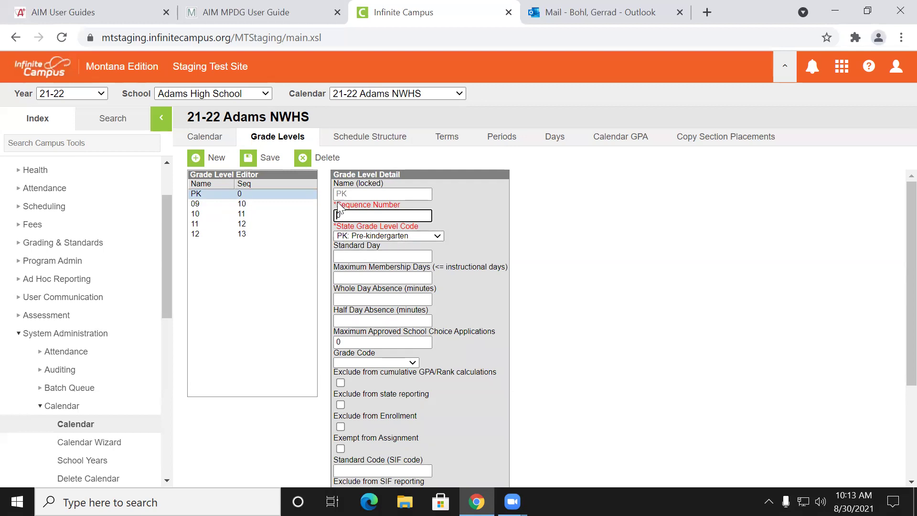
Step: View the calendar's schedule structures and try to create a Full Year (1 term) term schedule
left_click(350, 137)
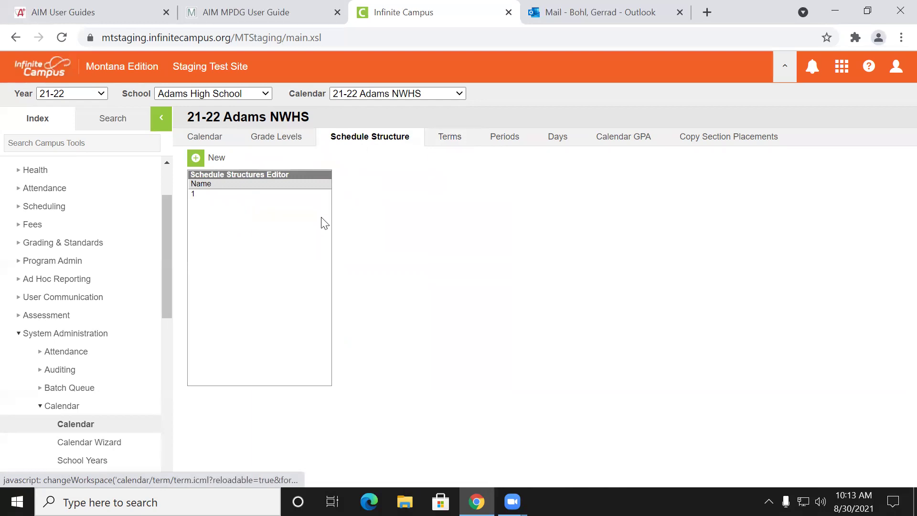
left_click(449, 142)
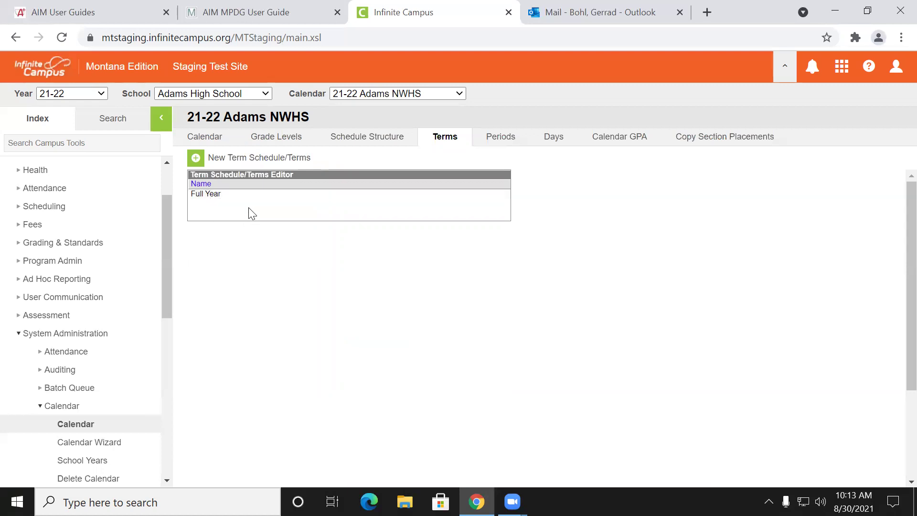
left_click(210, 162)
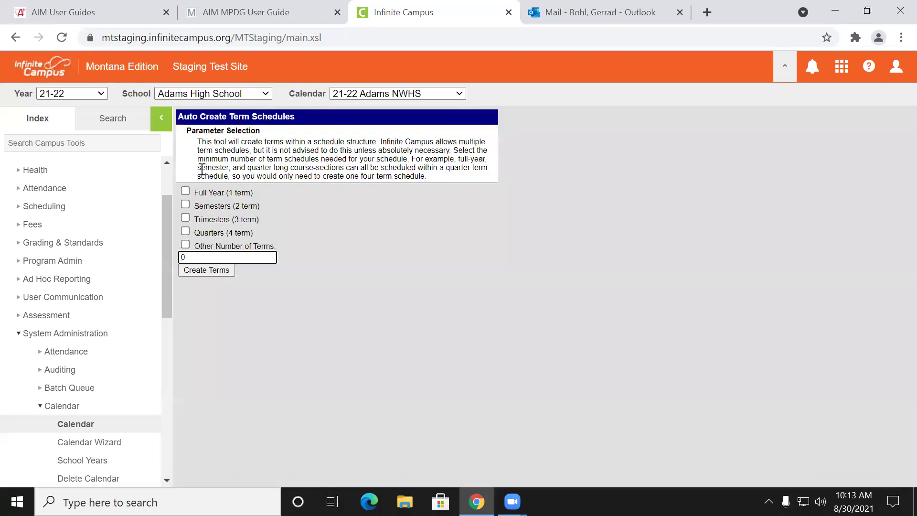
left_click(185, 191)
left_click(211, 270)
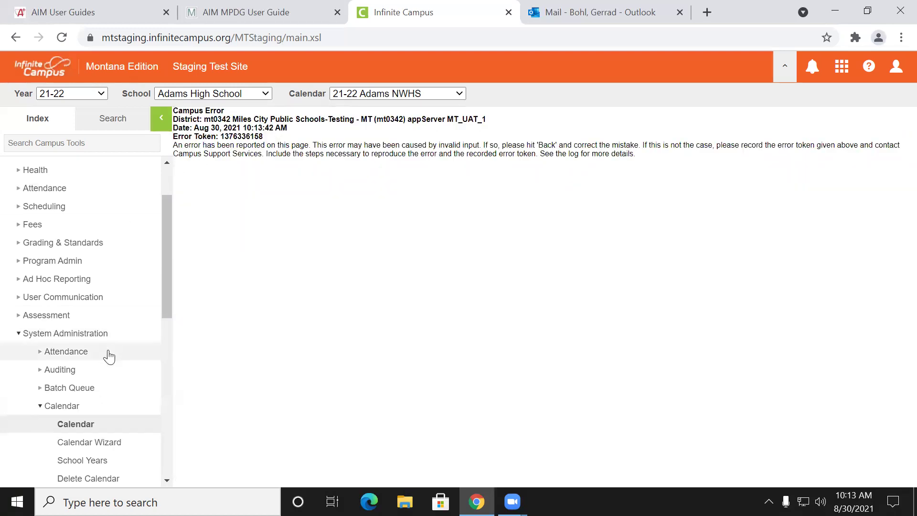
Step: Review the start and end dates of the Full Year term schedule against the calendar's overall dates
left_click(88, 430)
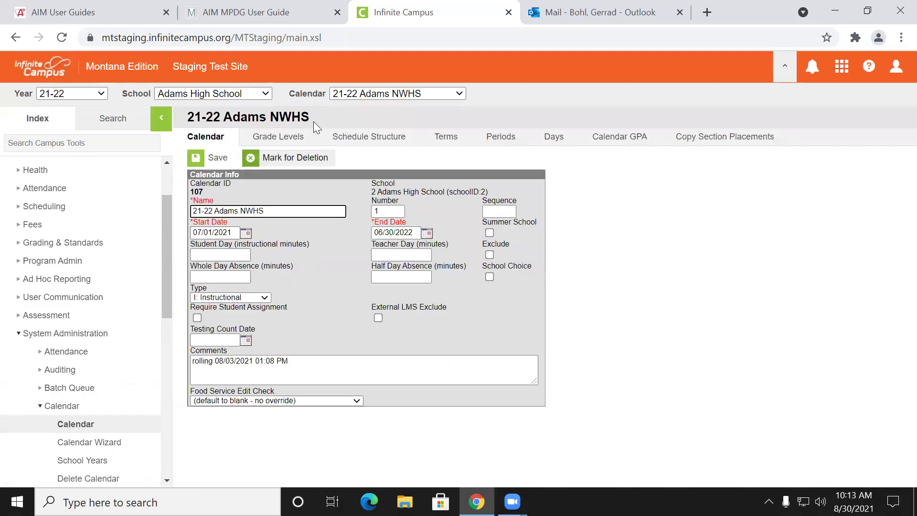
left_click(442, 138)
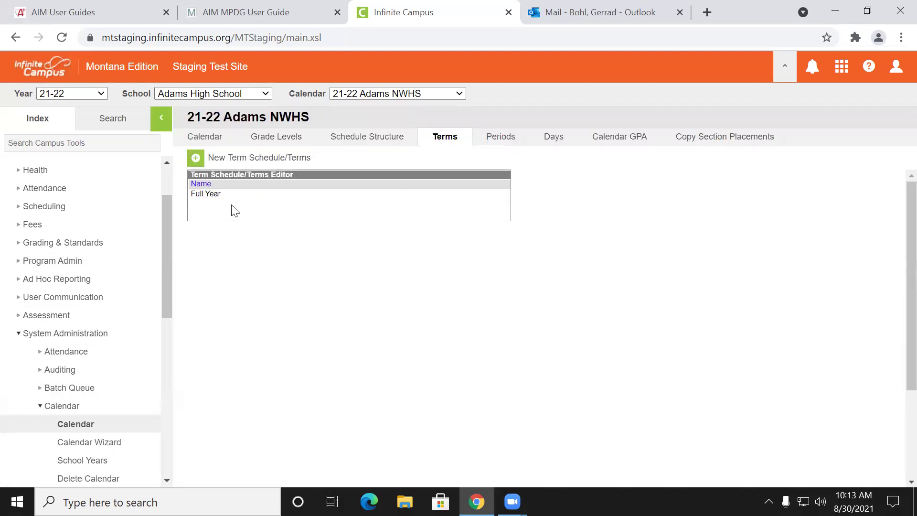
left_click(215, 200)
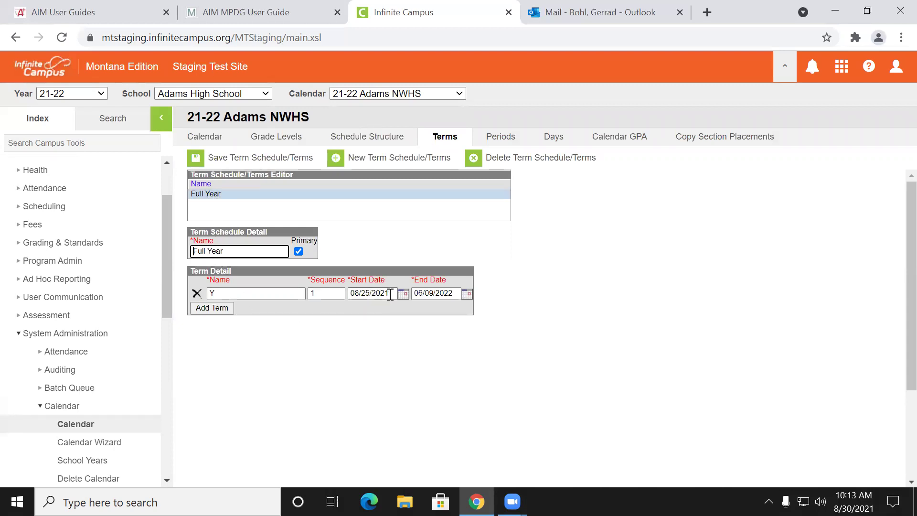
left_click_drag(389, 294, 359, 311)
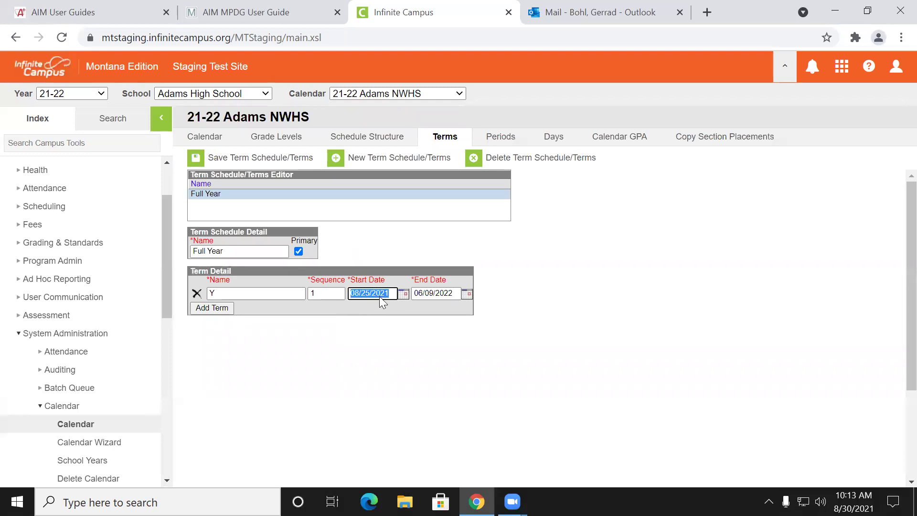
left_click(206, 138)
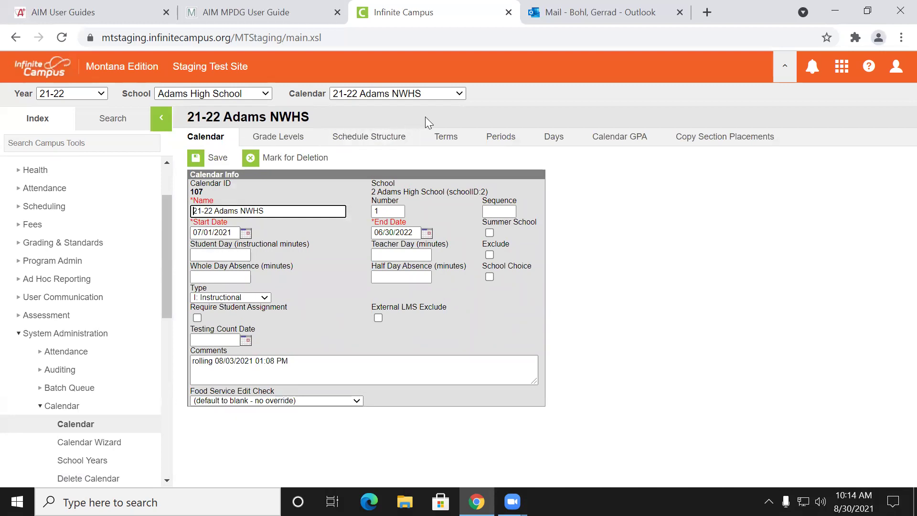
left_click(444, 139)
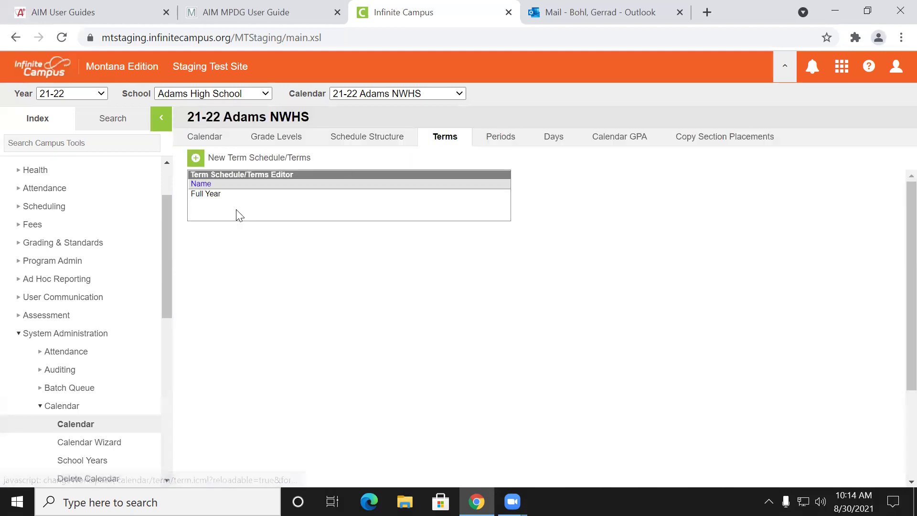
left_click(206, 198)
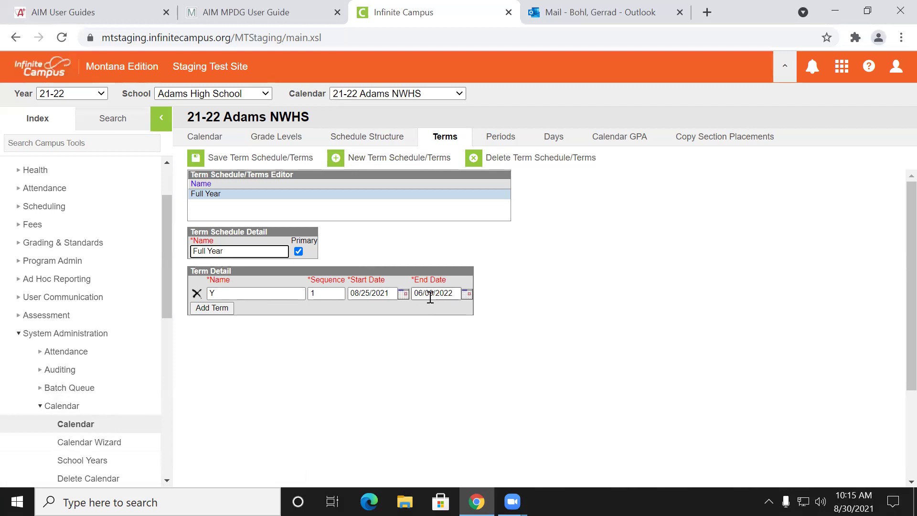
Step: Save the Full Year term schedule, and check its dates against the calendar's overall start and end dates
left_click(257, 158)
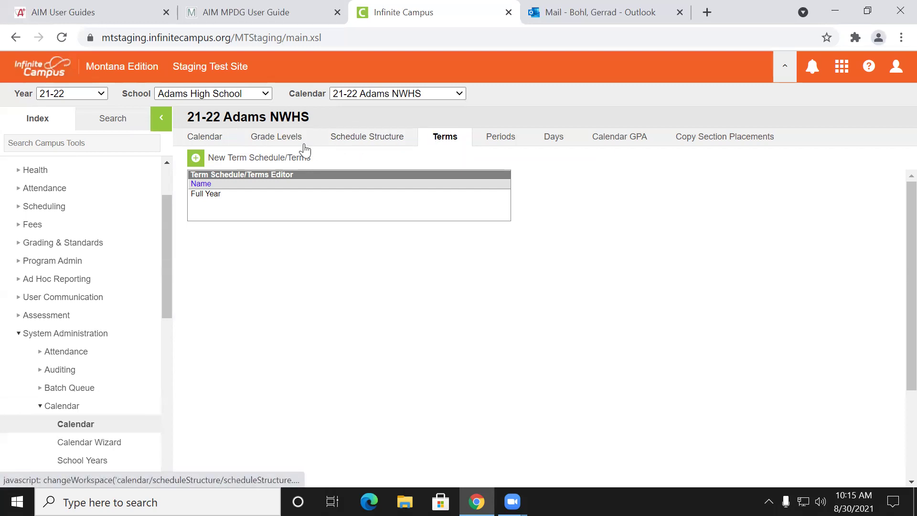
left_click(221, 139)
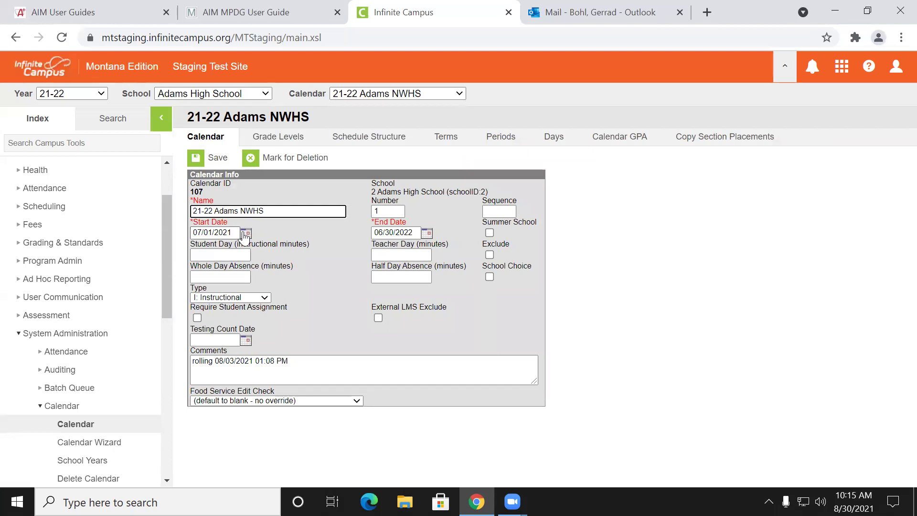
left_click(444, 136)
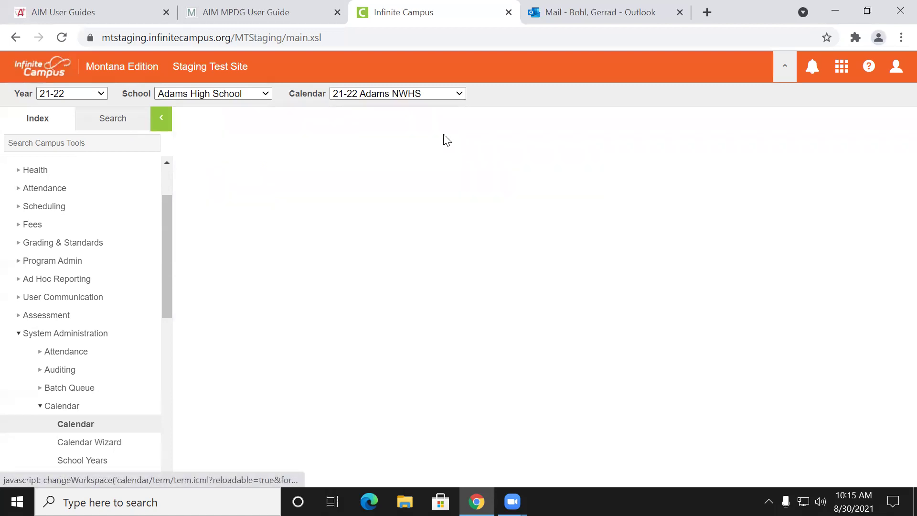
left_click(245, 196)
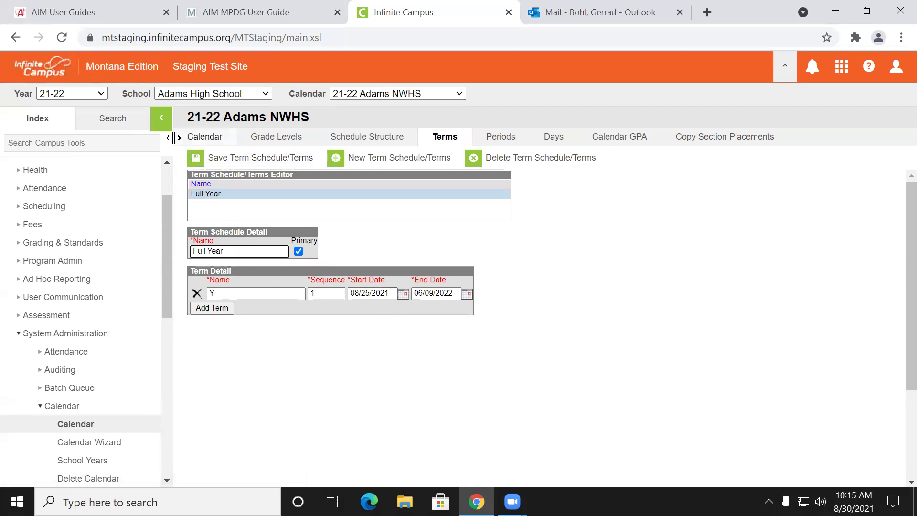
Step: Switch to the 20-21 school year at Adams High School and run a student search without criteria
left_click(84, 97)
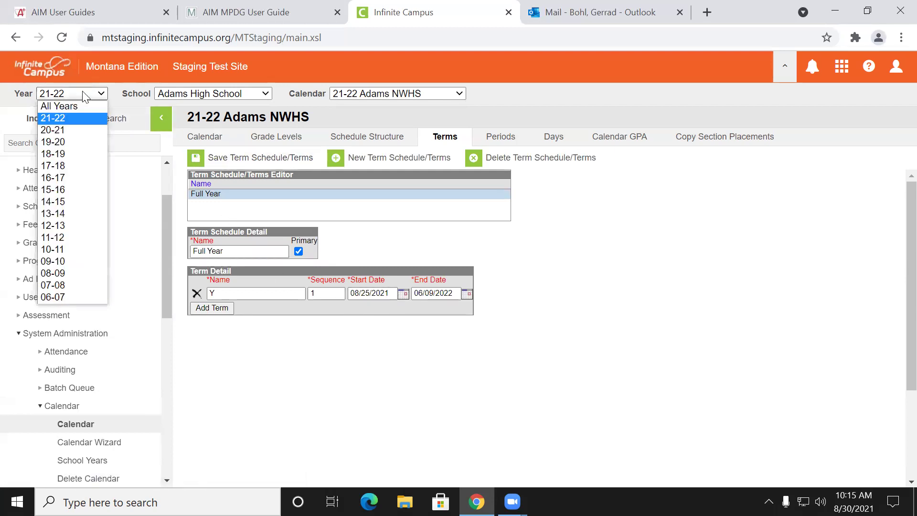
left_click(65, 134)
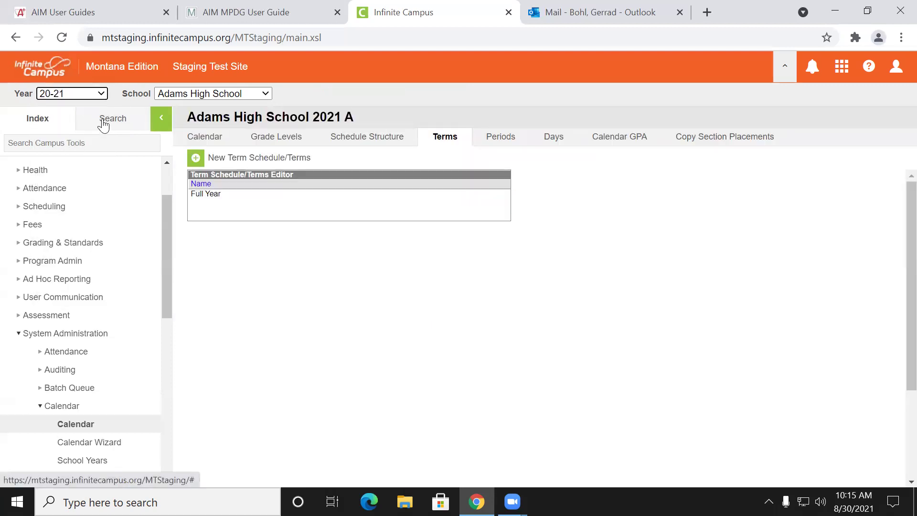
left_click(103, 122)
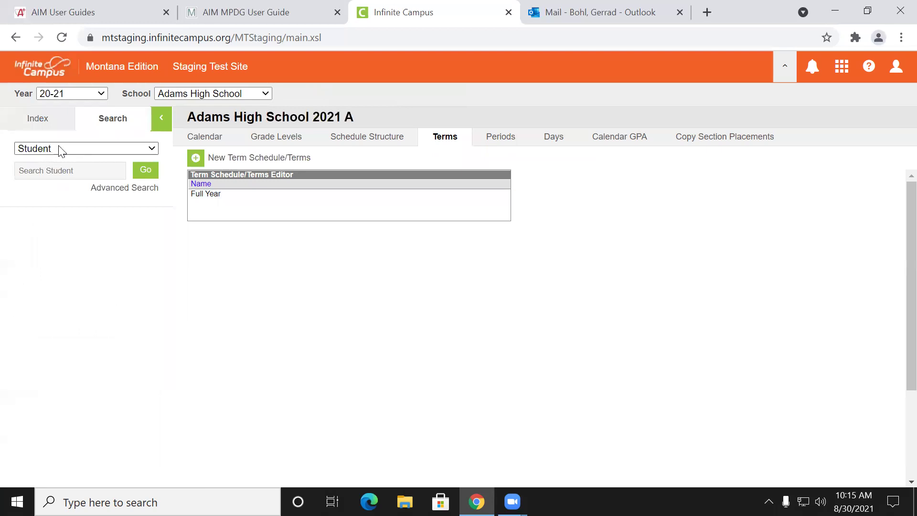
left_click(150, 173)
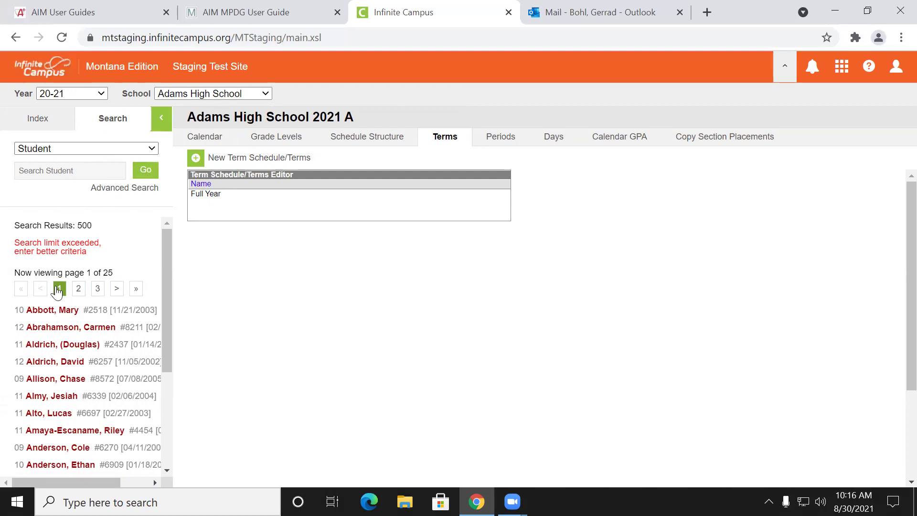
Step: Open the first listed student's grade 10 enrollment in the Adams High School 2021 A calendar
mouse_move(51, 316)
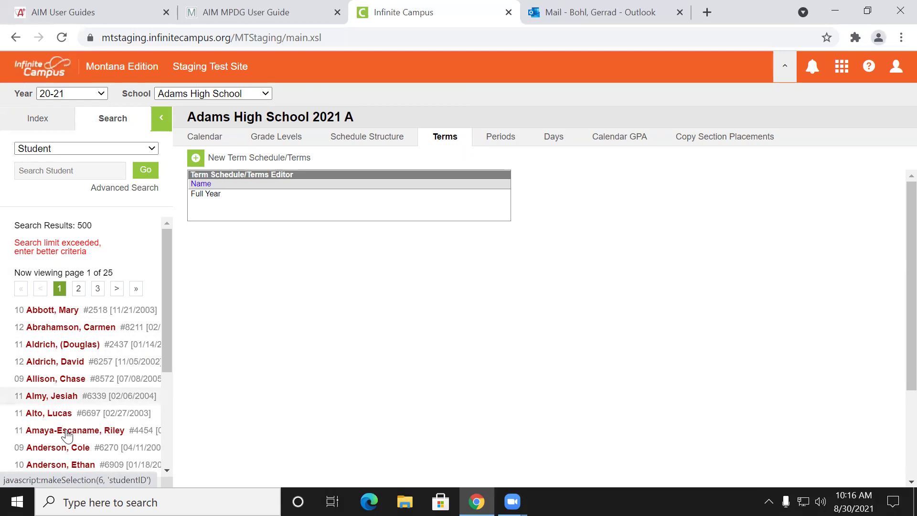
left_click(57, 313)
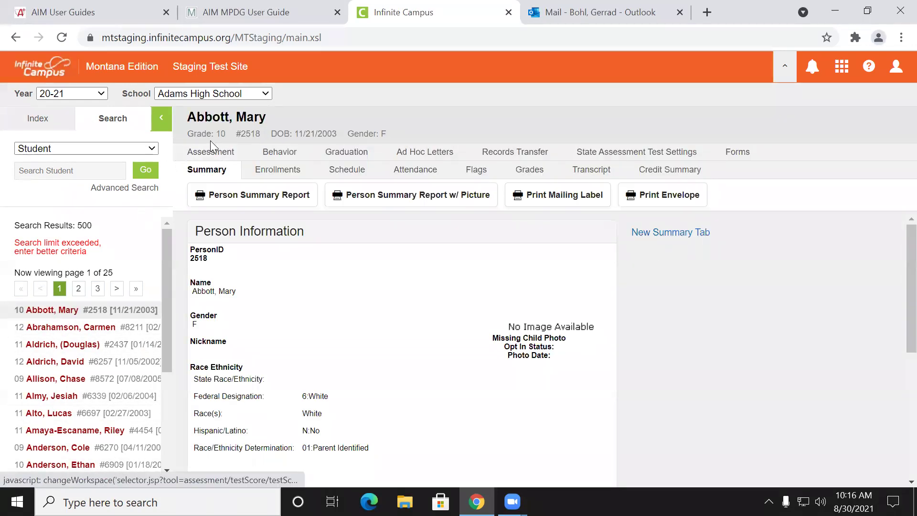
left_click(262, 170)
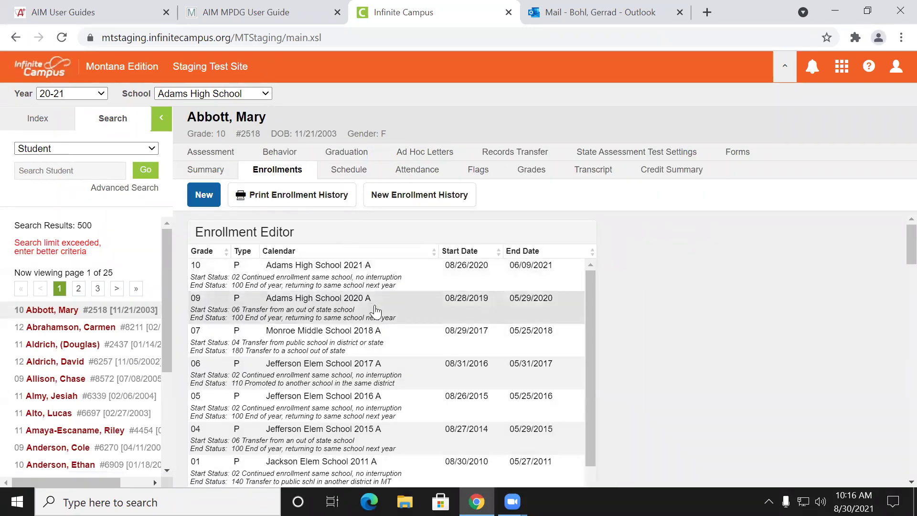
left_click(409, 281)
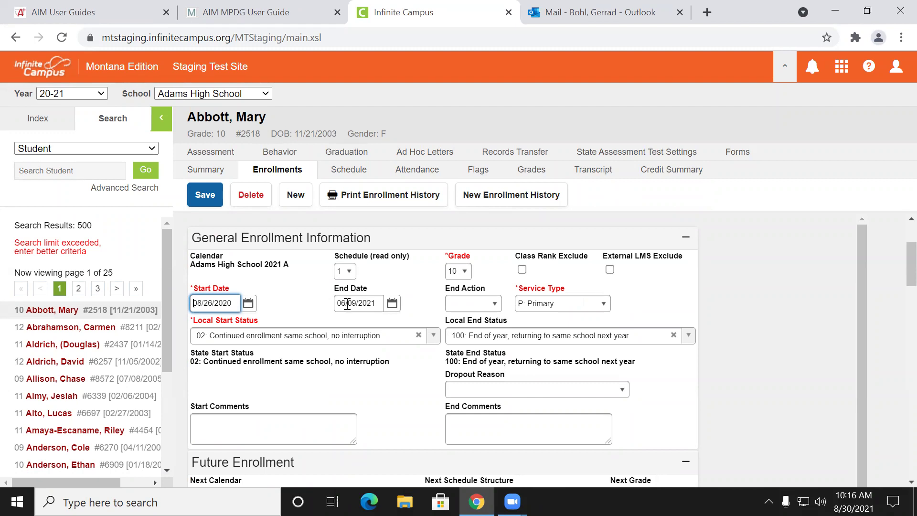
Step: Review the enrollment's end date, choose local end status 100: End of year, returning to same school next year, and save the enrollment
left_click_drag(342, 305, 385, 299)
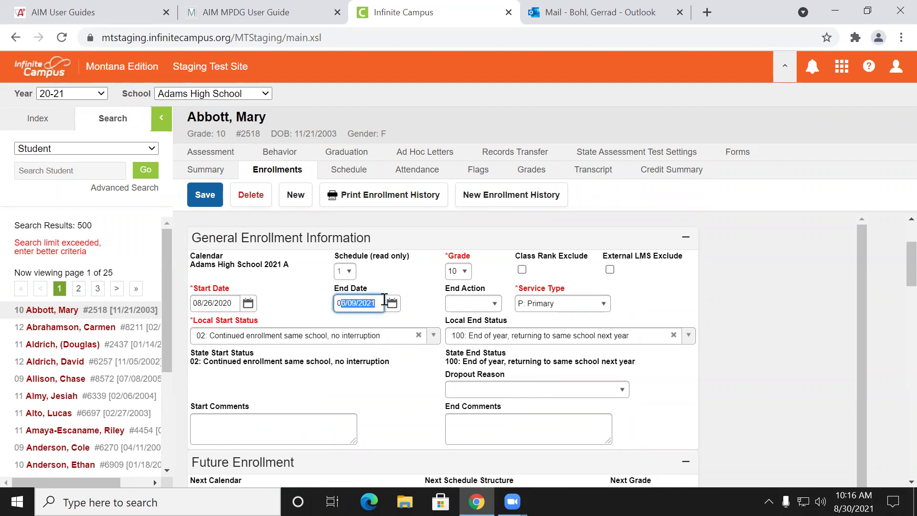
left_click(675, 314)
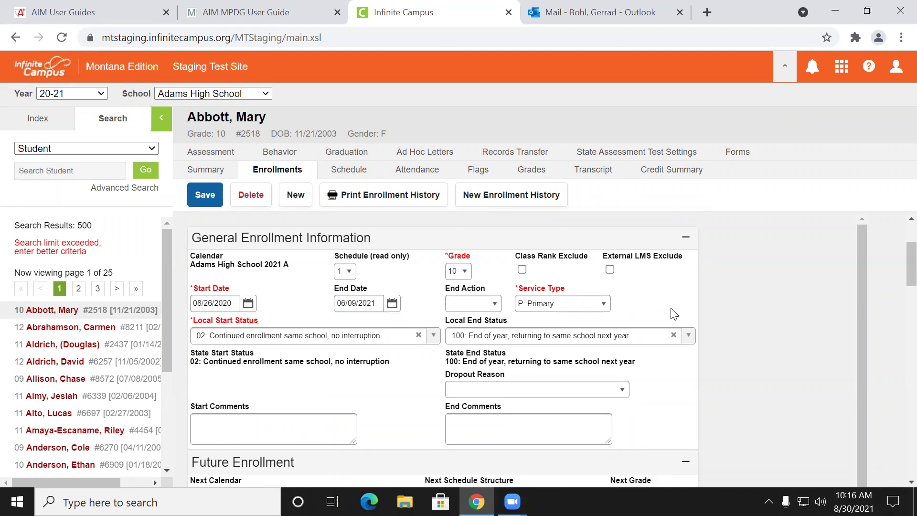
left_click(685, 337)
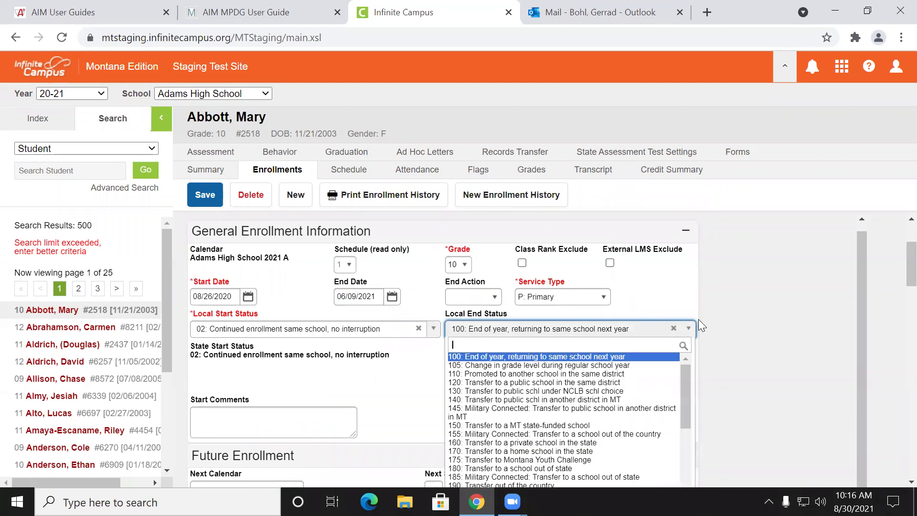
scroll(727, 306, "down", 2)
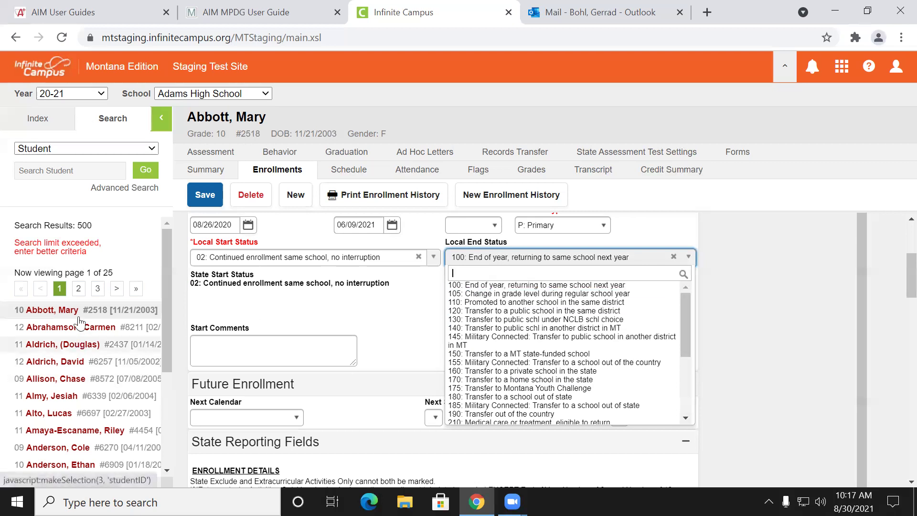
left_click(512, 285)
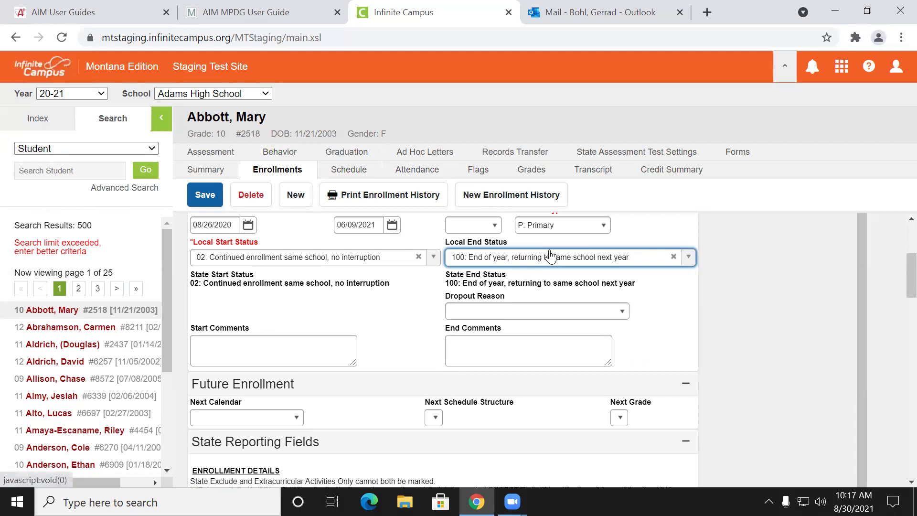
mouse_move(551, 257)
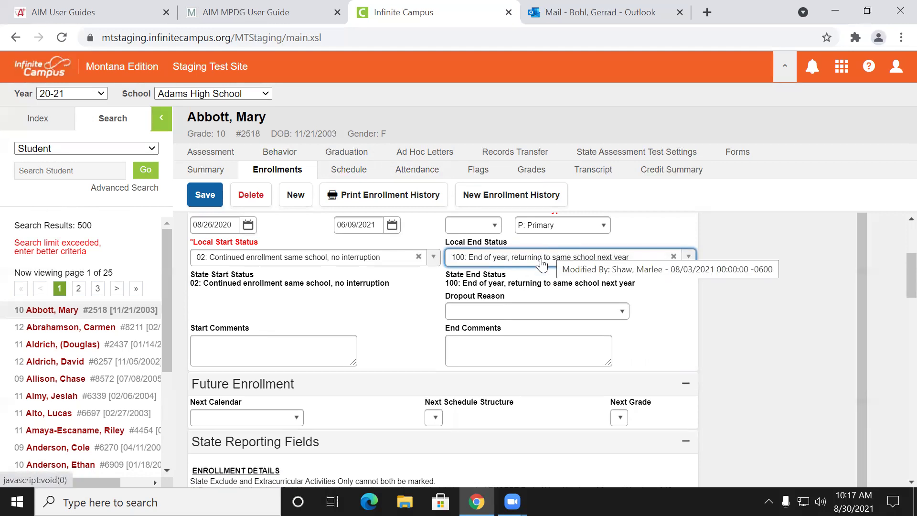
left_click(196, 204)
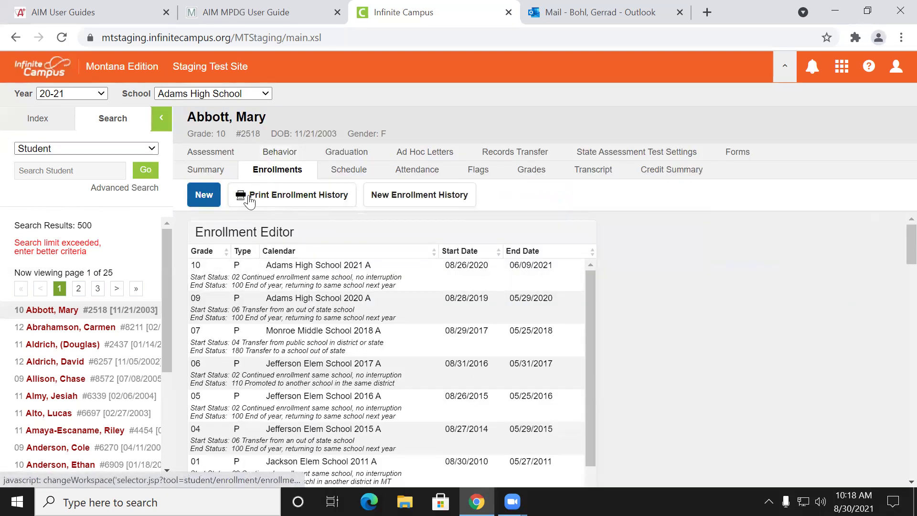
Step: Start a new enrollment for the student in the 21-22 Adams NWHS calendar with grade PK
left_click(204, 195)
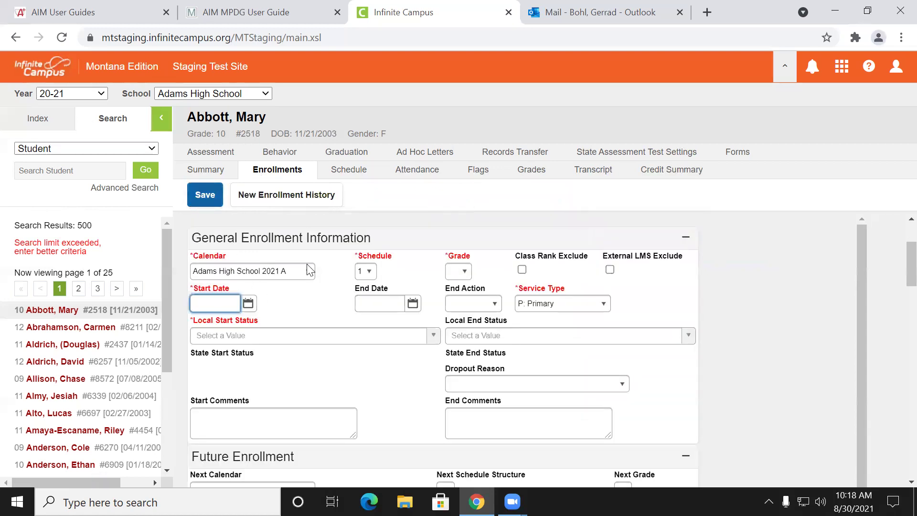
left_click(308, 271)
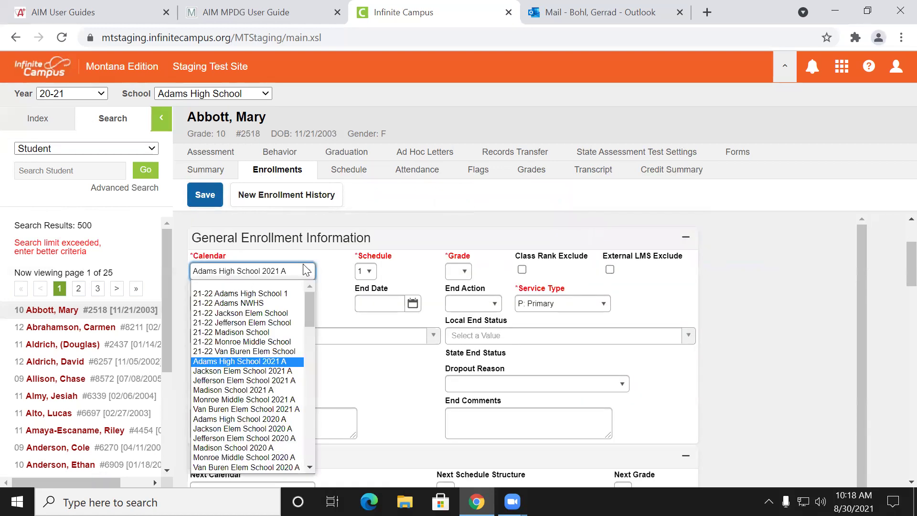
left_click(258, 303)
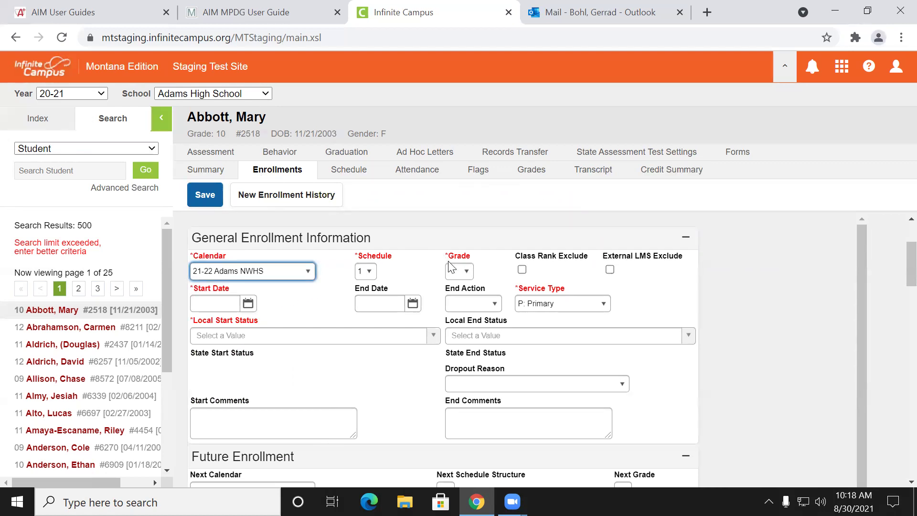
left_click(466, 272)
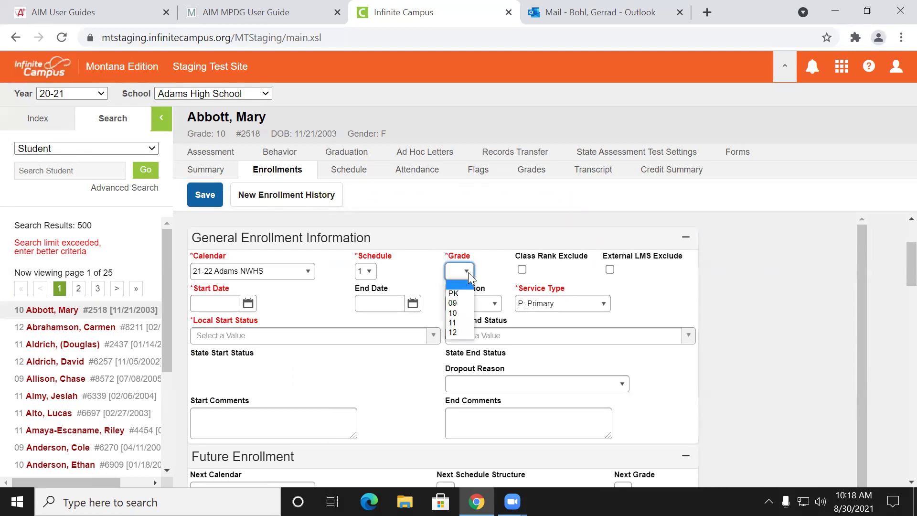
left_click(453, 294)
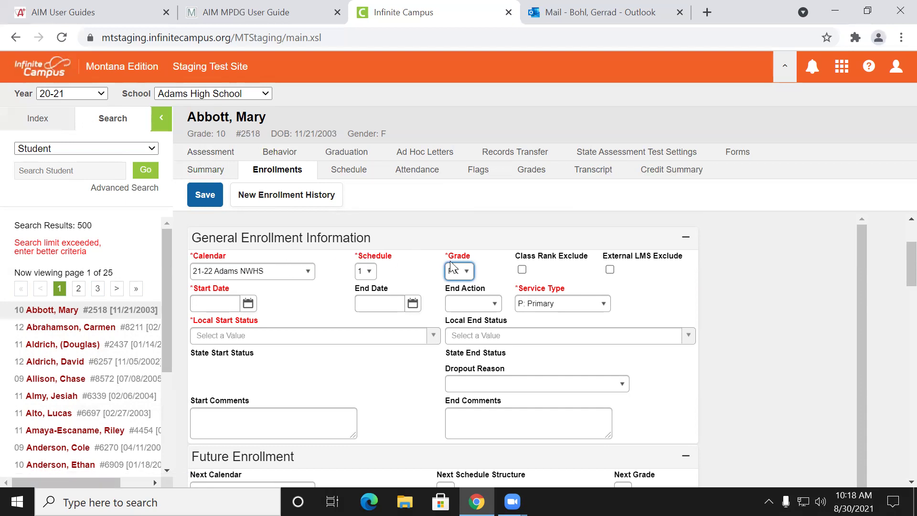
Step: Keep the 21-22 Adams NWHS calendar and set the new enrollment's start date to 08/30/2021
left_click(217, 272)
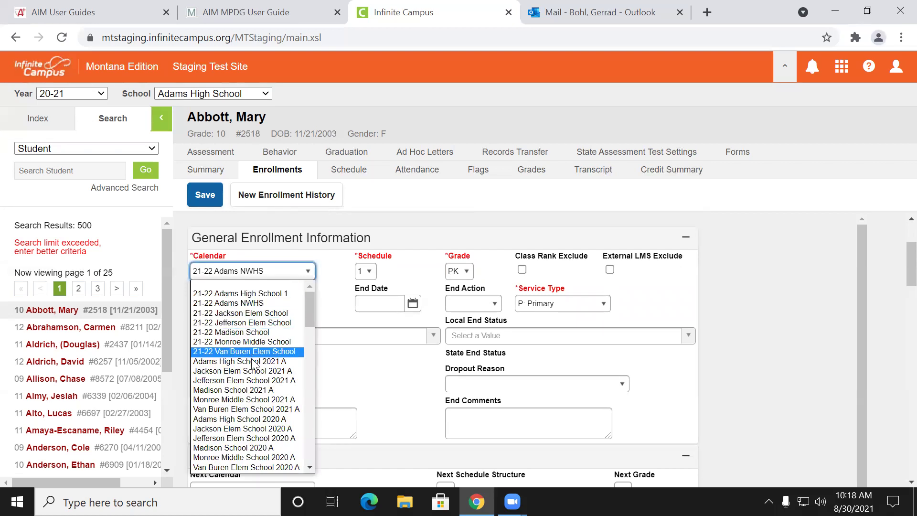
left_click(210, 272)
left_click(210, 304)
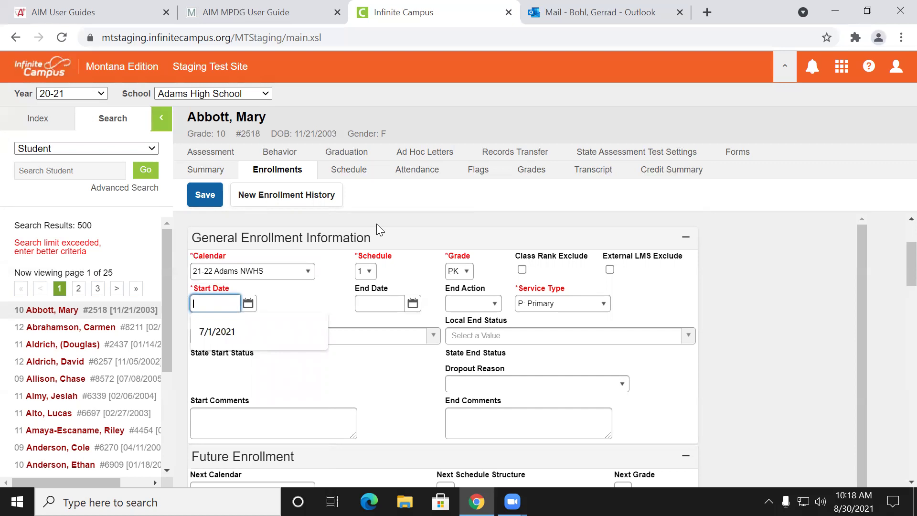
type("0")
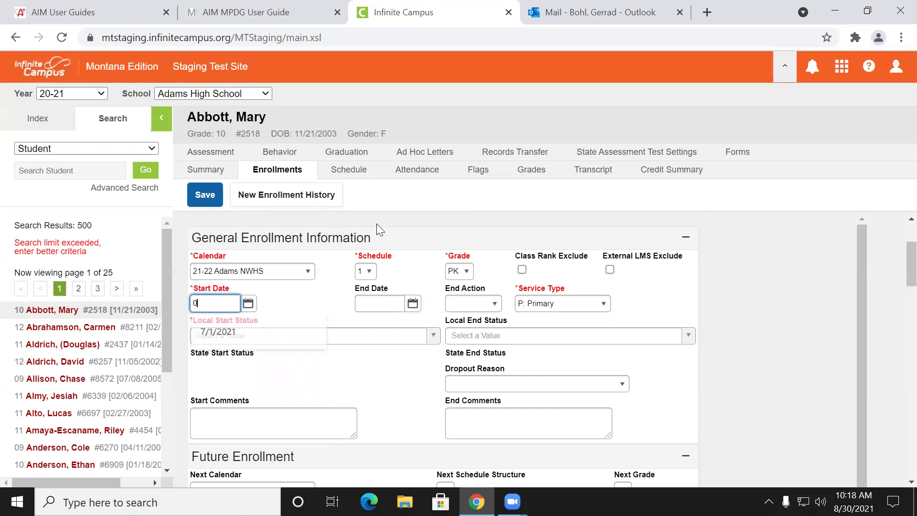
type("8/30/2021")
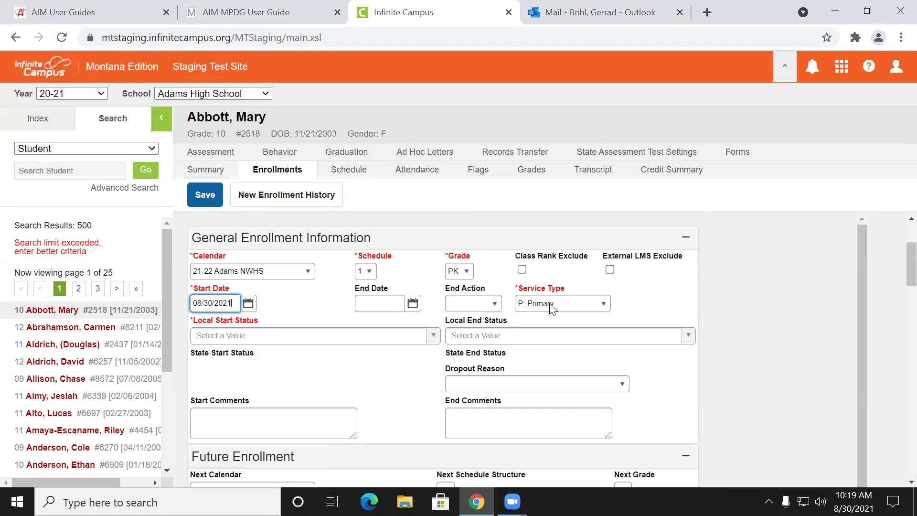
Step: Switch to the AIM MPDG User Guide and read its start and end status codes and the Service Type rules on Primary and Secondary enrollments
left_click(239, 16)
scroll(390, 234, "down", 5)
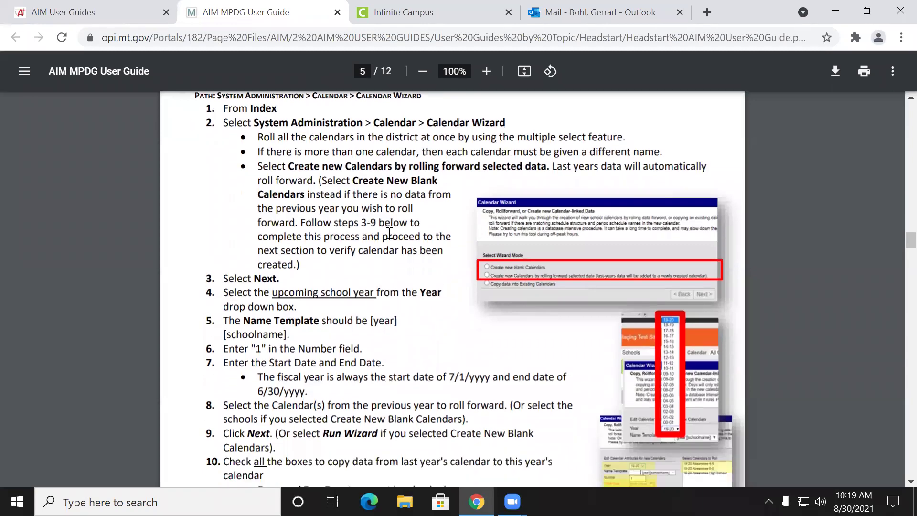
scroll(389, 234, "down", 15)
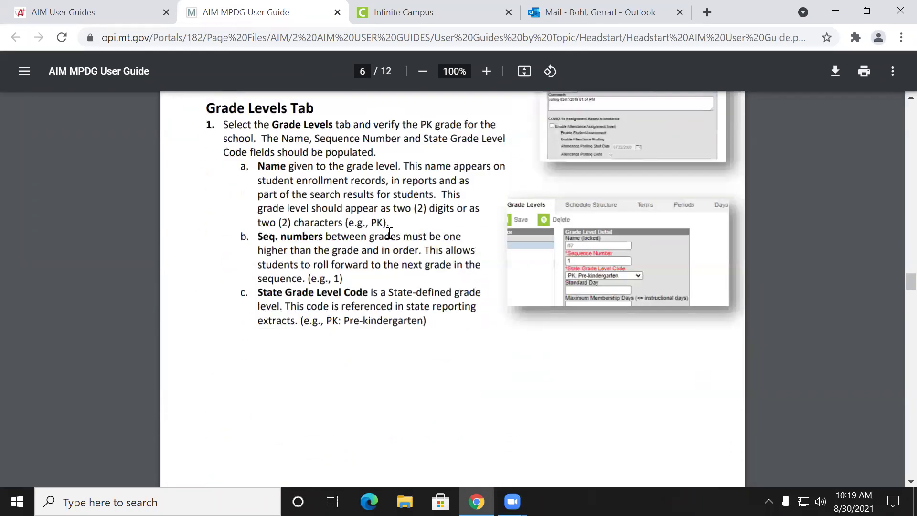
scroll(389, 234, "down", 7)
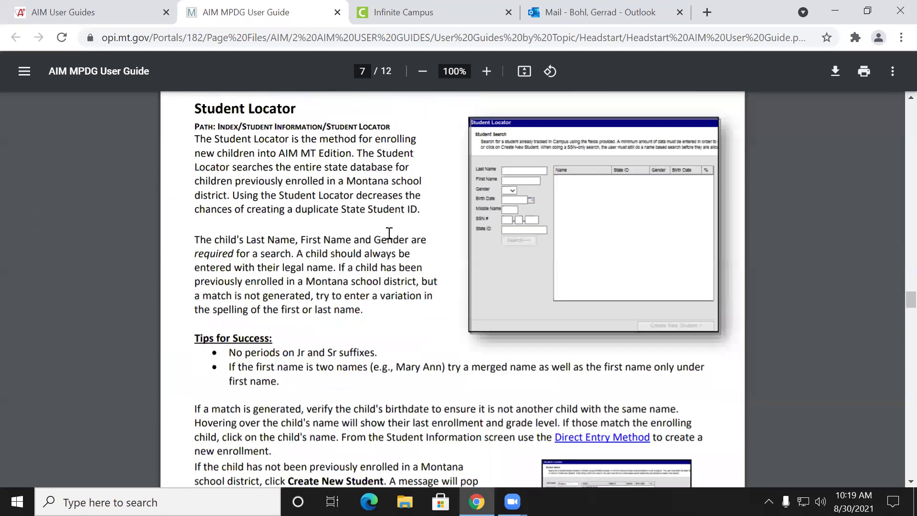
scroll(389, 233, "down", 5)
scroll(390, 234, "down", 15)
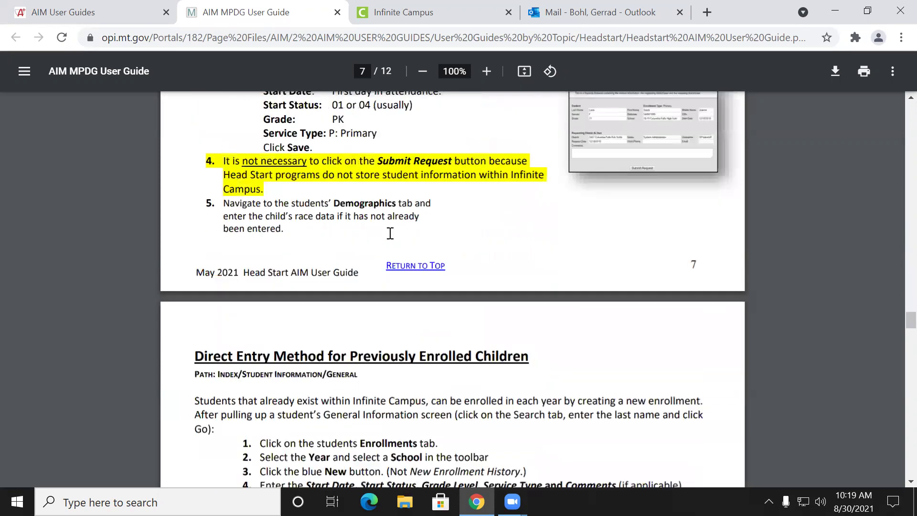
scroll(390, 233, "down", 15)
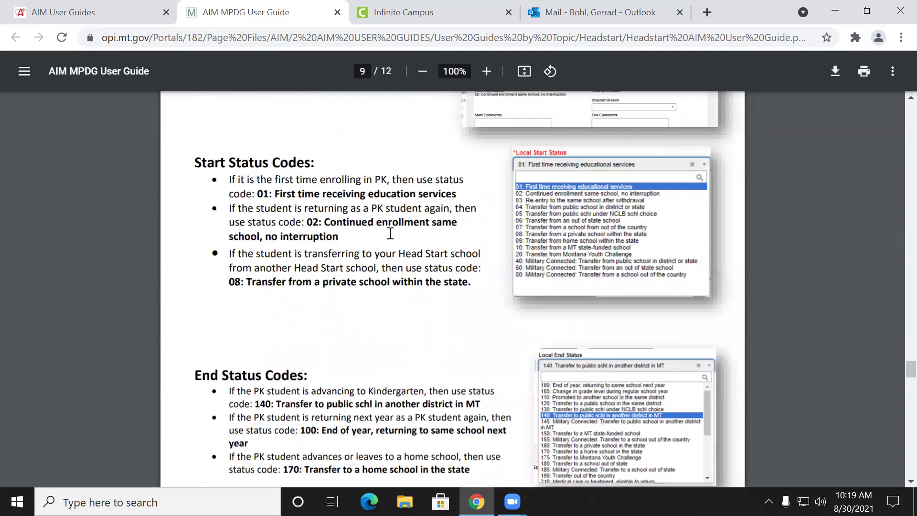
scroll(390, 234, "down", 5)
scroll(390, 233, "down", 3)
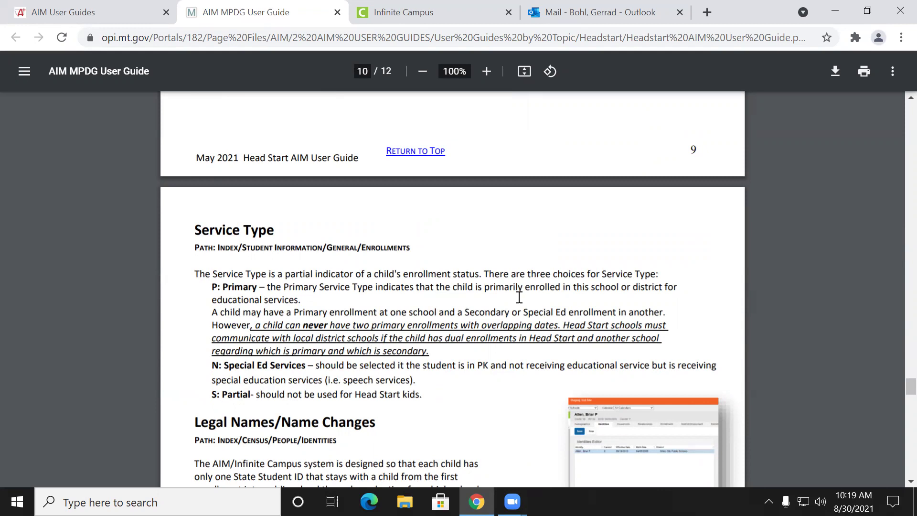
left_click_drag(462, 314, 509, 299)
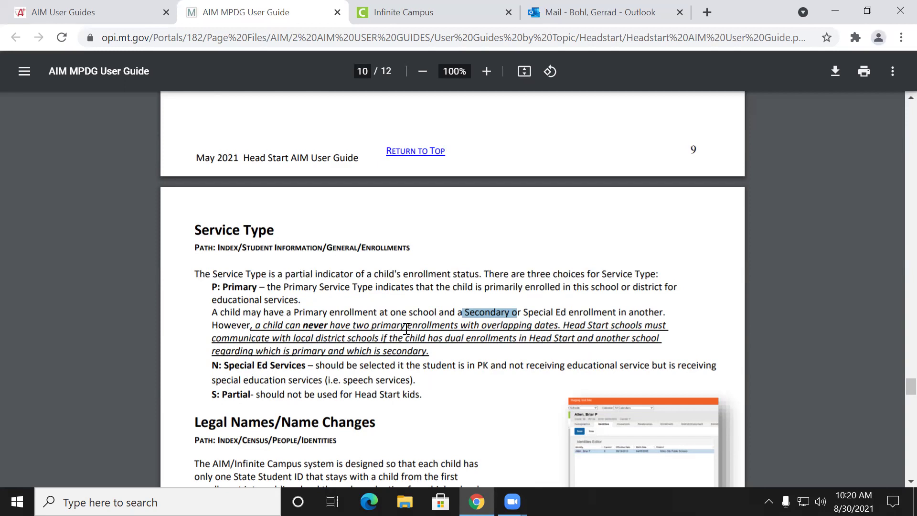
Step: Compare the Service Type choices on the Infinite Campus enrollment form with the user guide's rule for N: Special Ed Services
left_click(479, 320)
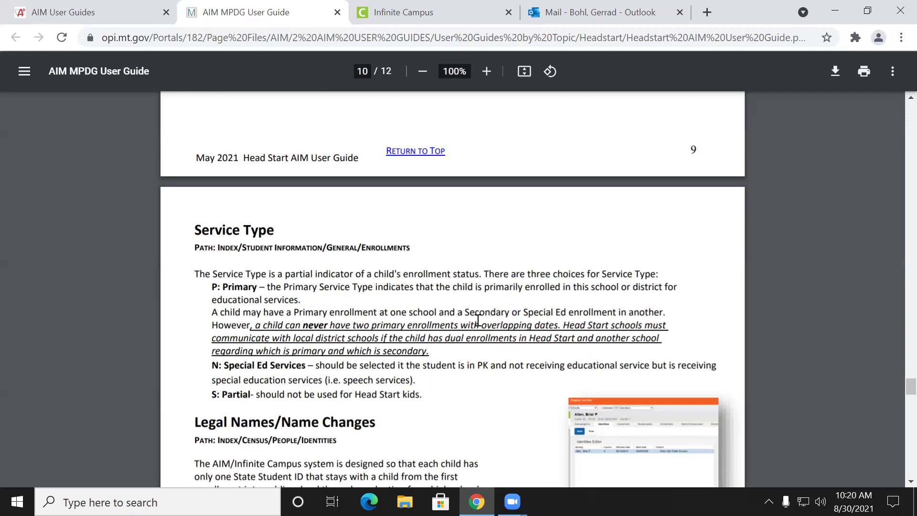
left_click(429, 22)
left_click(566, 304)
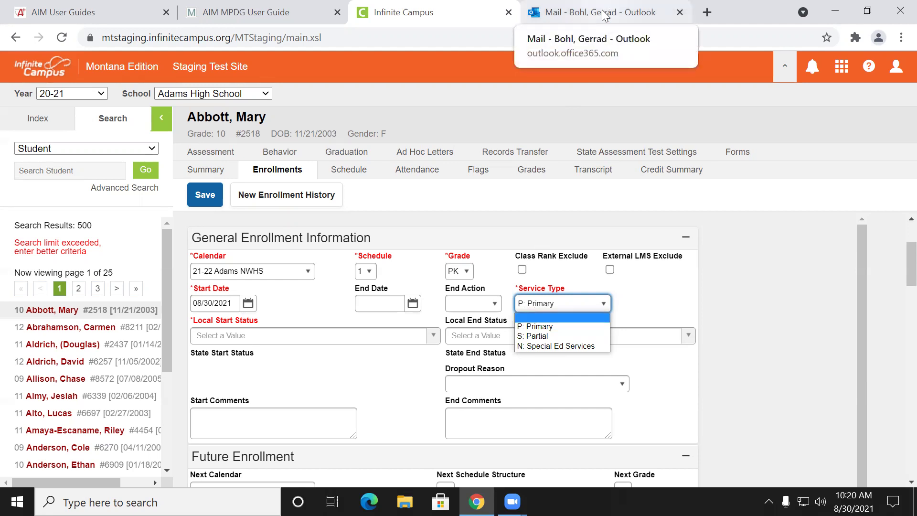
left_click(293, 17)
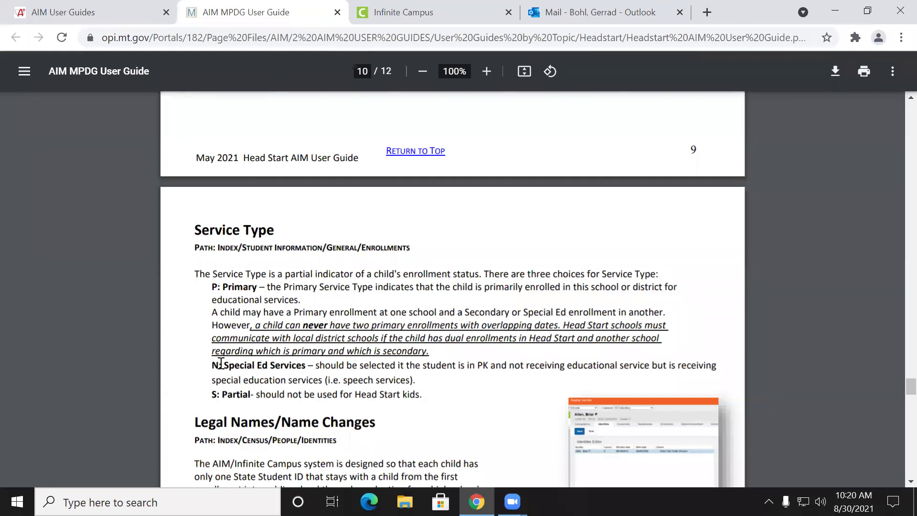
left_click_drag(221, 365, 487, 358)
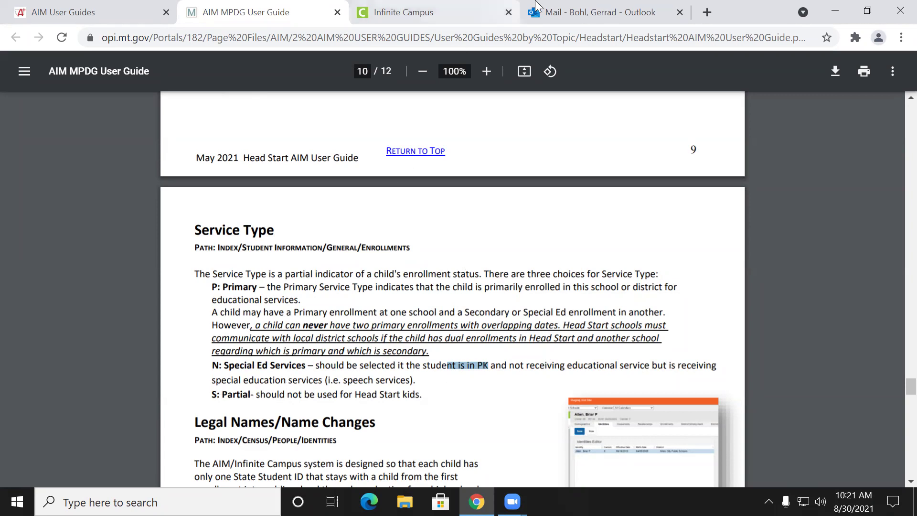
Step: Return to Infinite Campus and set the new PK enrollment's Service Type to N: Special Ed Services
left_click(460, 20)
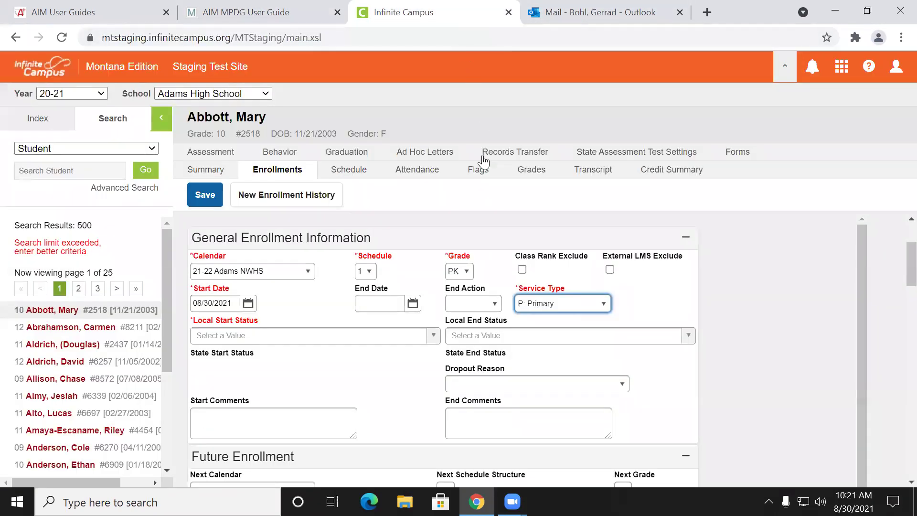
left_click(604, 304)
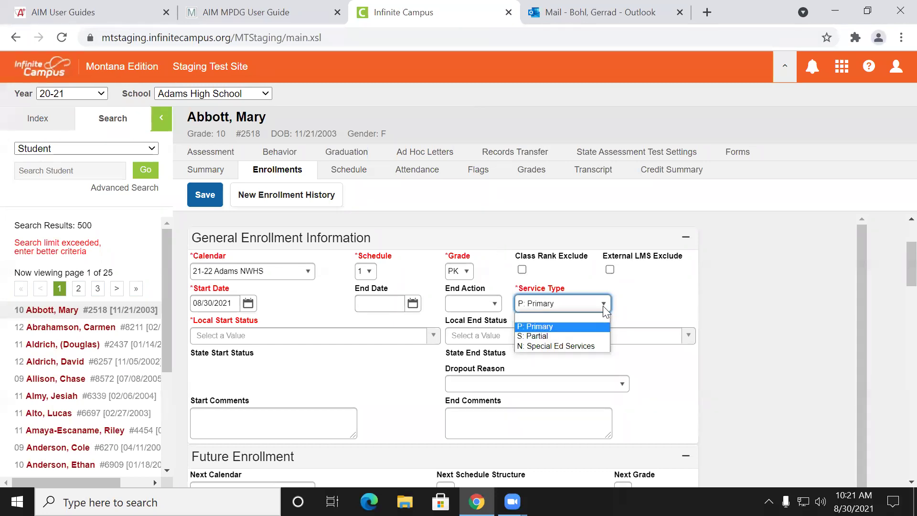
left_click(578, 348)
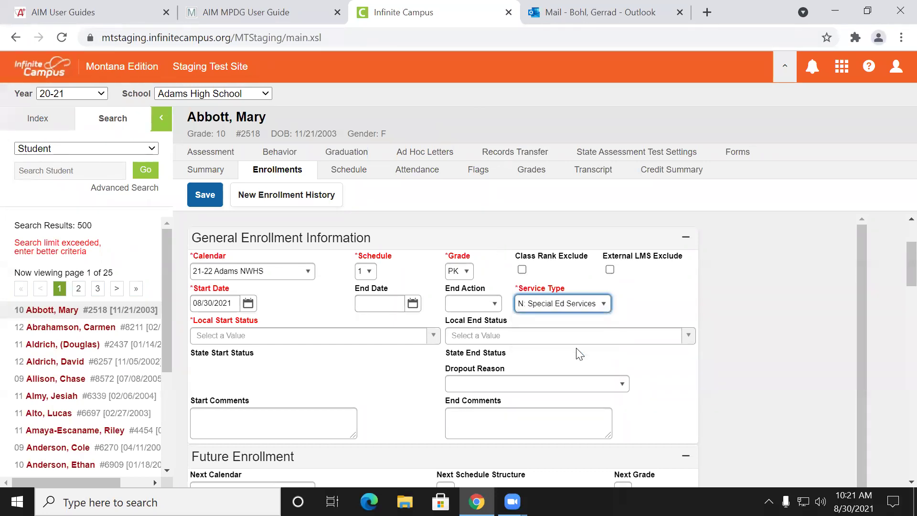
left_click(598, 303)
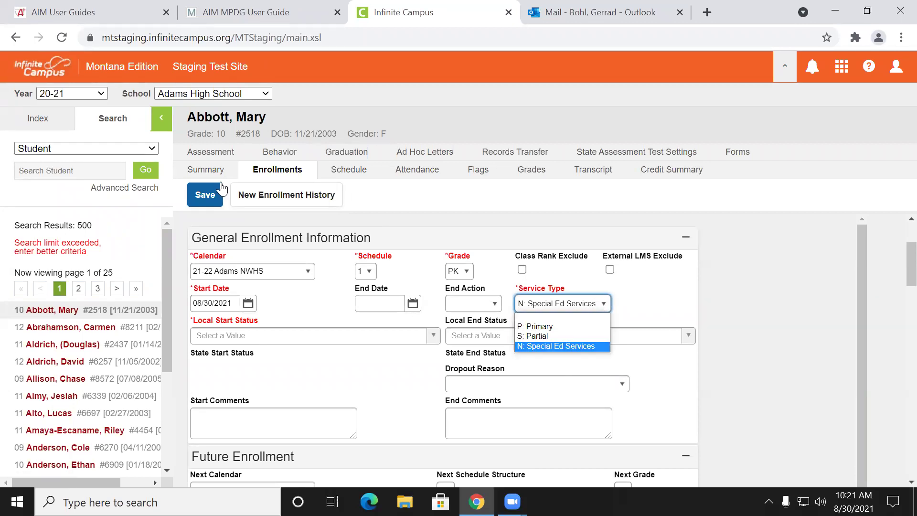
left_click(277, 300)
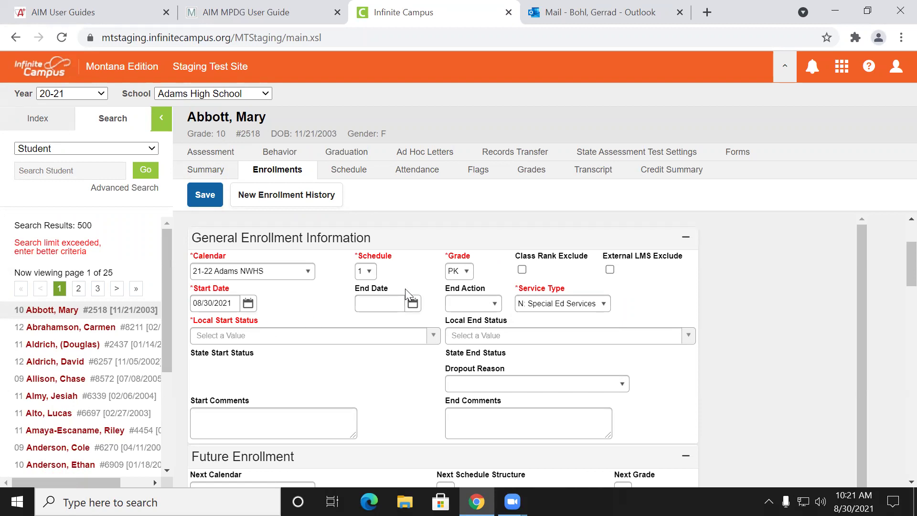
Step: Choose local start status 02: Continued enrollment same school, no interruption, and save the new PK enrollment
left_click(204, 197)
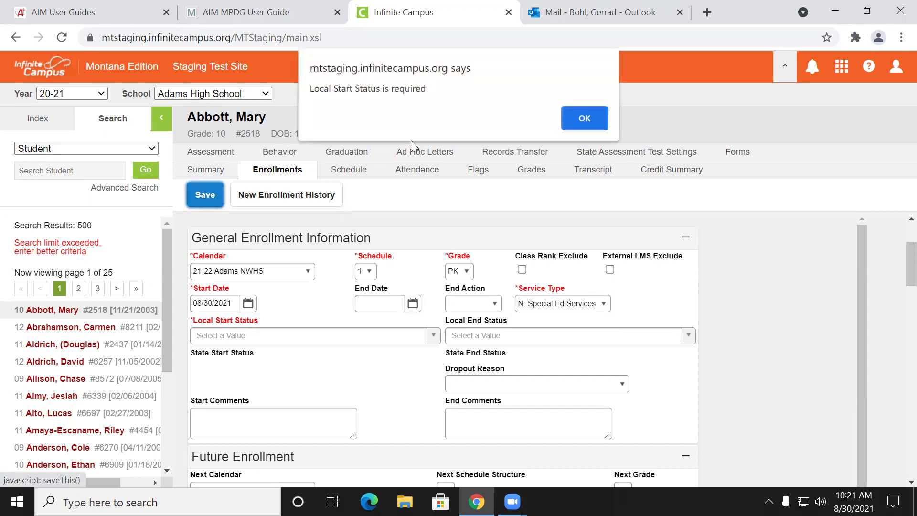
left_click(570, 116)
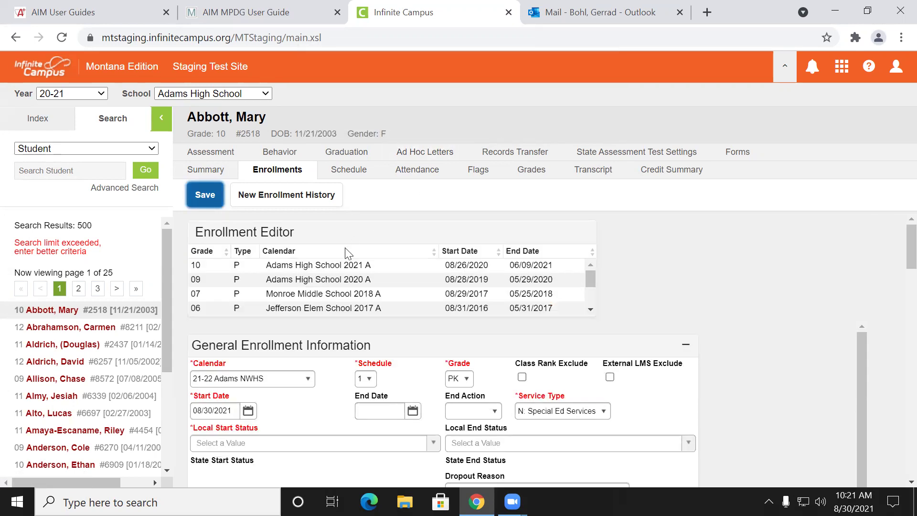
scroll(348, 253, "down", 3)
left_click(432, 300)
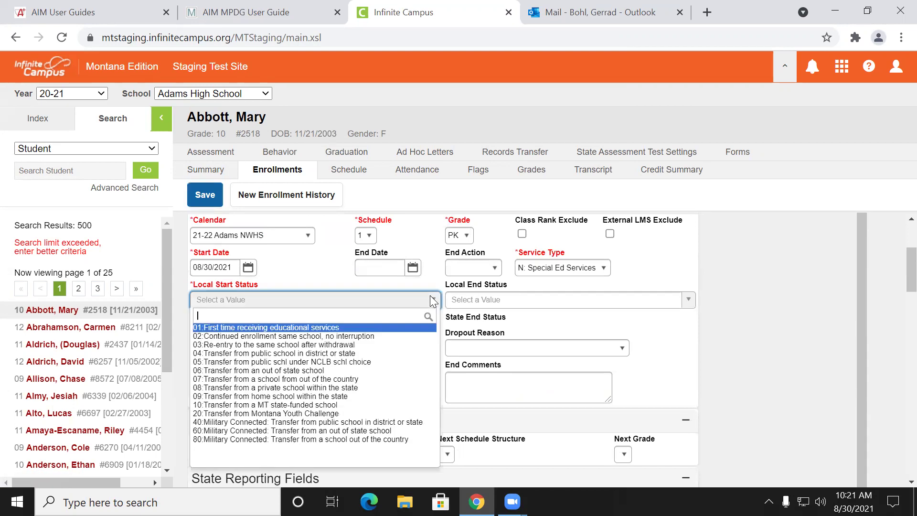
left_click(218, 337)
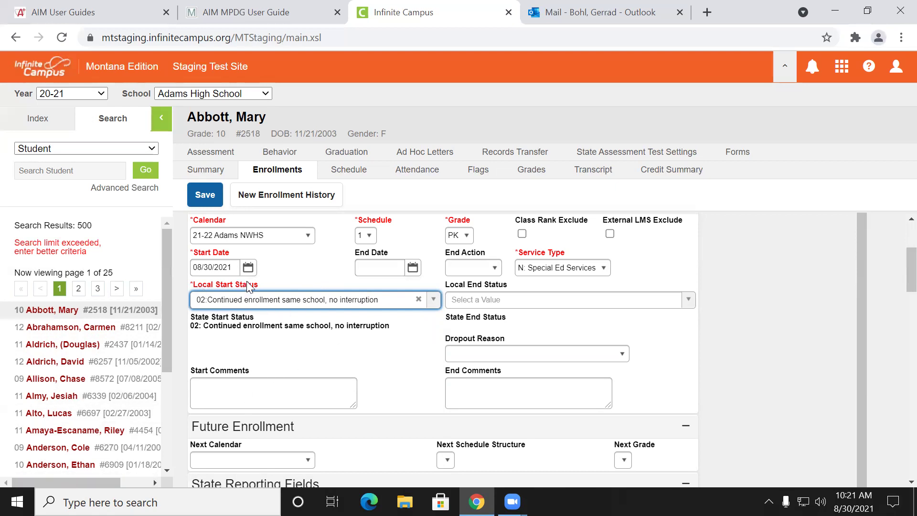
left_click(205, 206)
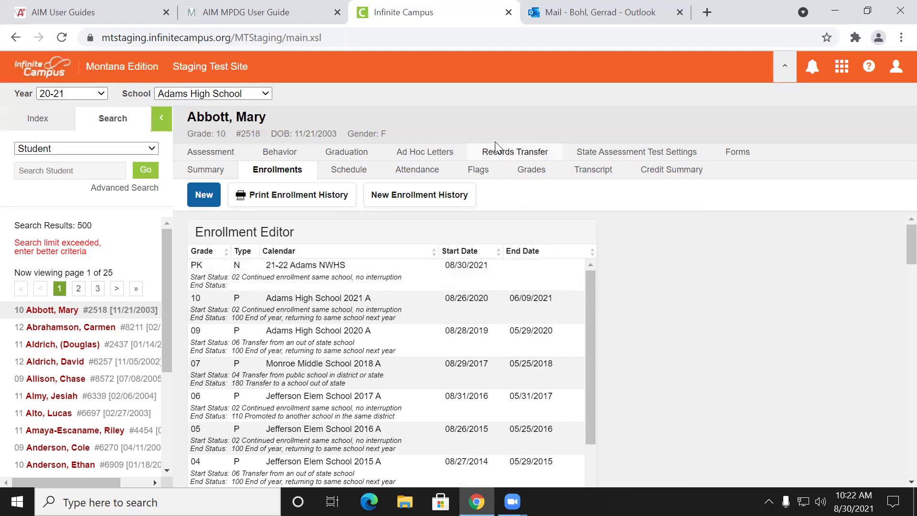
Step: In the second listed student's Adams High School 2021 A enrollment, set local end status 120: Transfer to a public school in the same district, and save
mouse_move(514, 271)
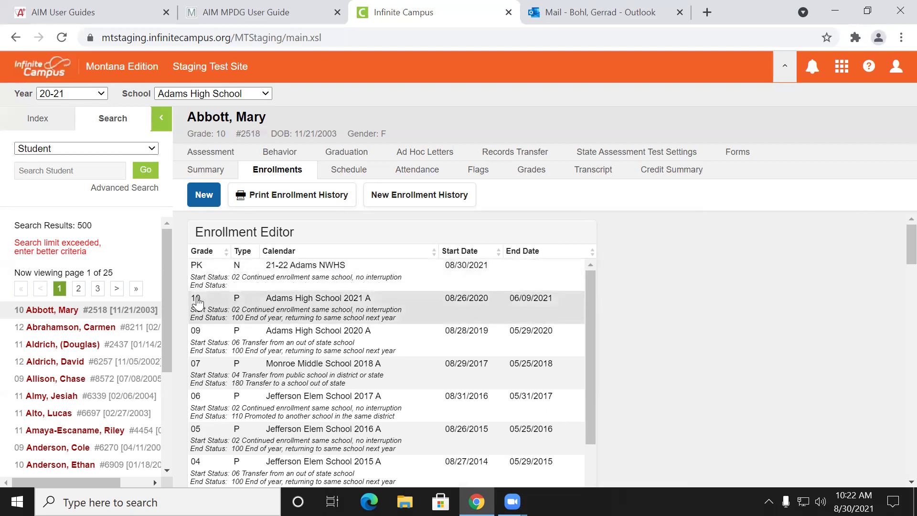
mouse_move(67, 318)
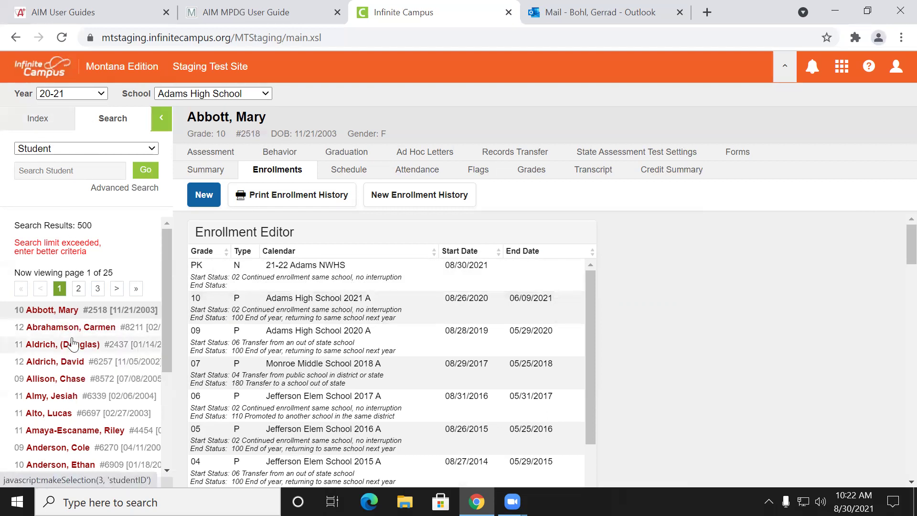
left_click(79, 328)
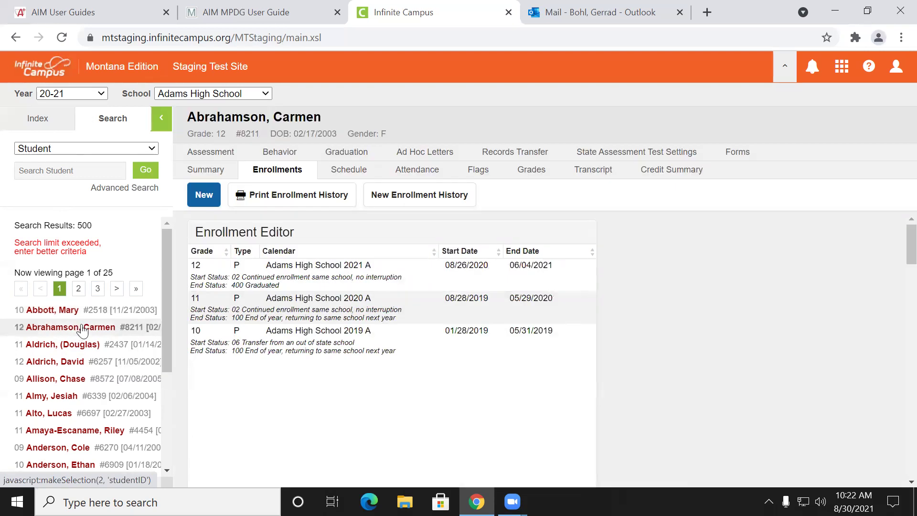
left_click(361, 274)
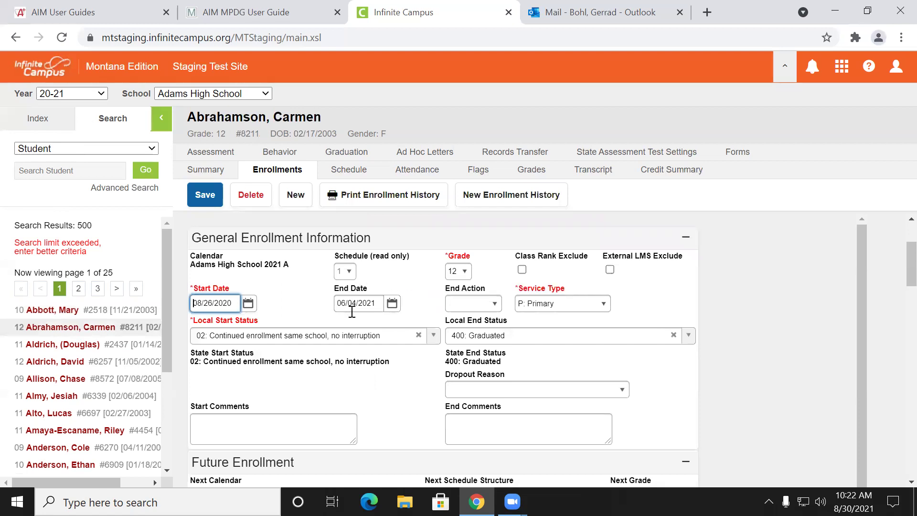
left_click(360, 304)
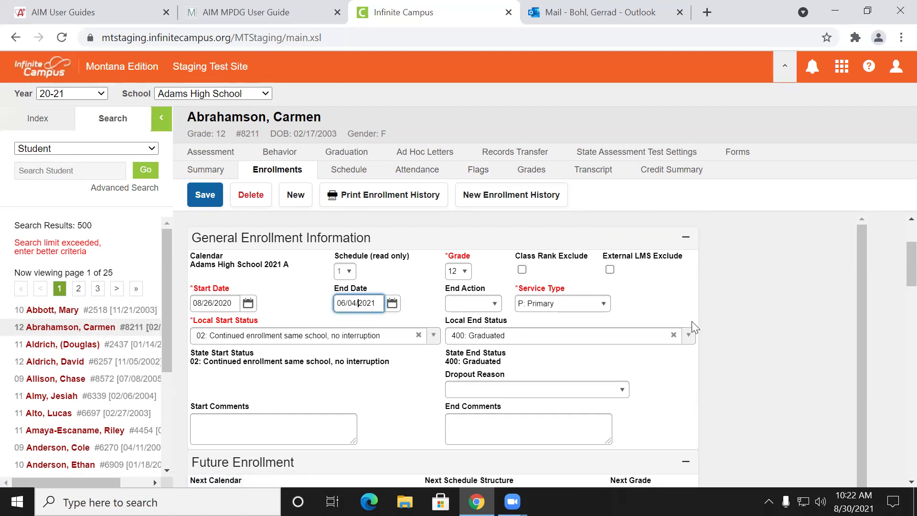
left_click(688, 334)
scroll(650, 379, "down", 2)
scroll(649, 379, "up", 3)
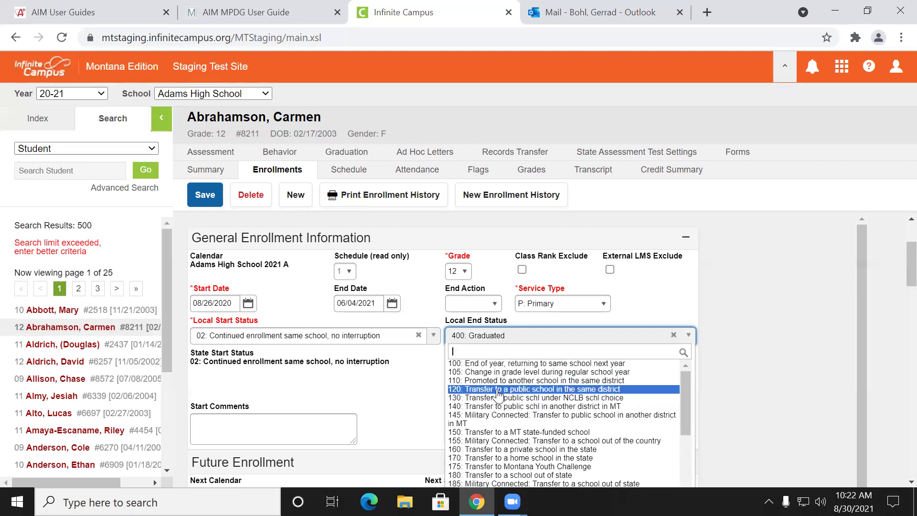
left_click(497, 390)
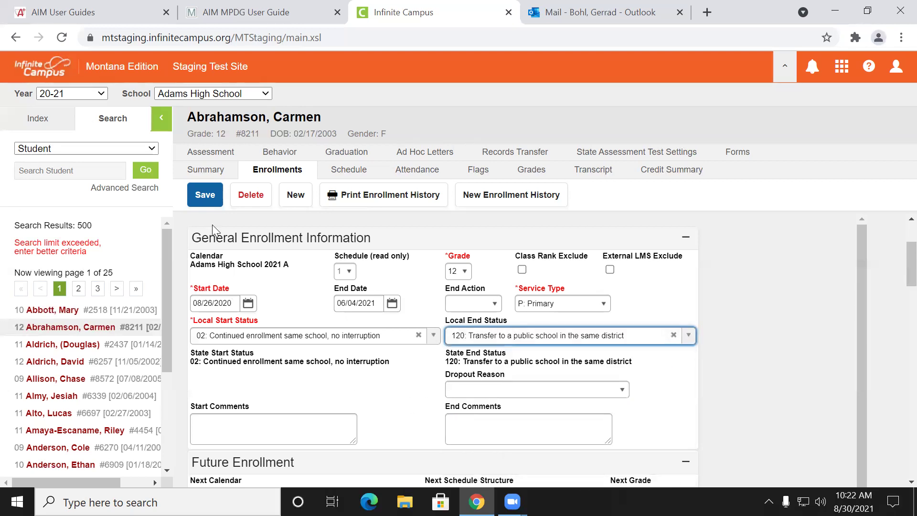
left_click(211, 210)
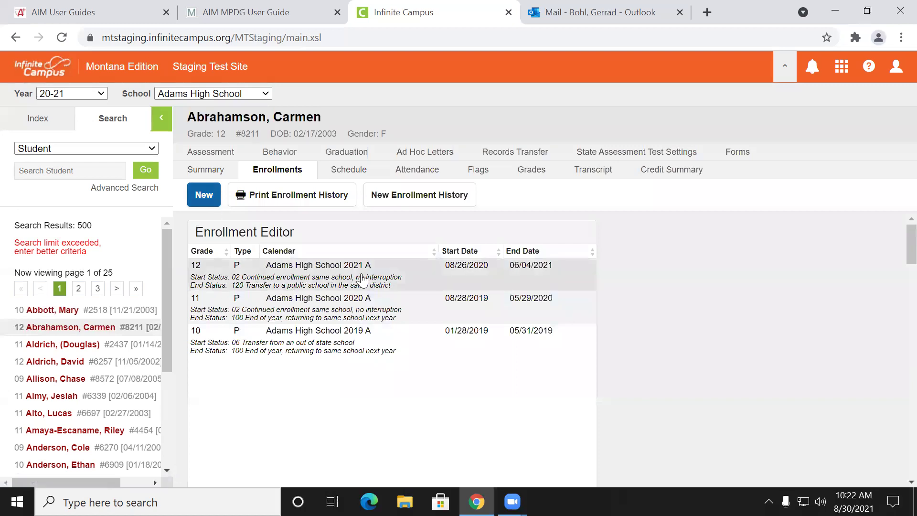
Step: Select the third listed student, review the Adams High School 2021 A enrollment's end date and end status, and return to the enrollment list
mouse_move(374, 309)
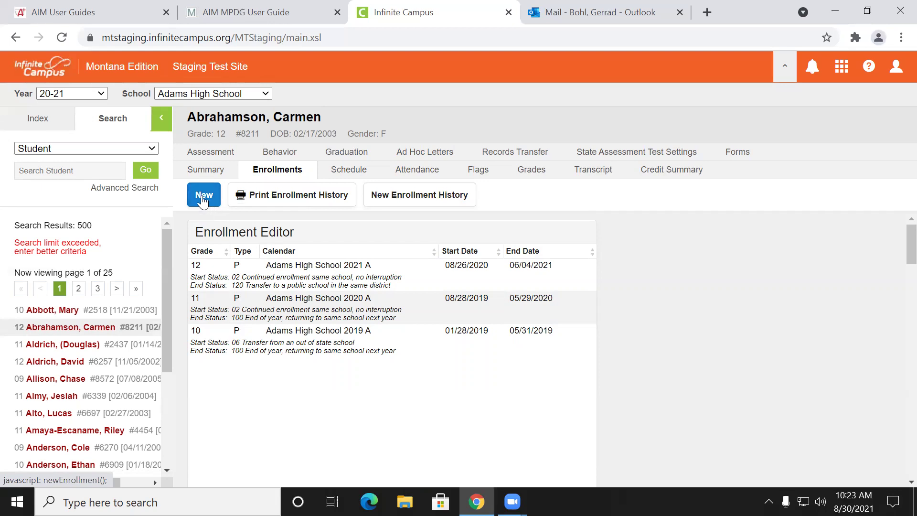
left_click(54, 351)
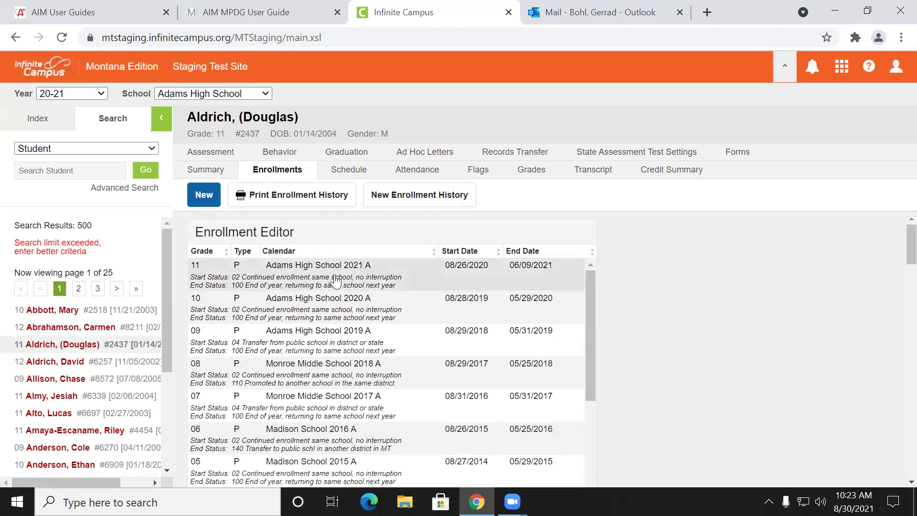
left_click(336, 279)
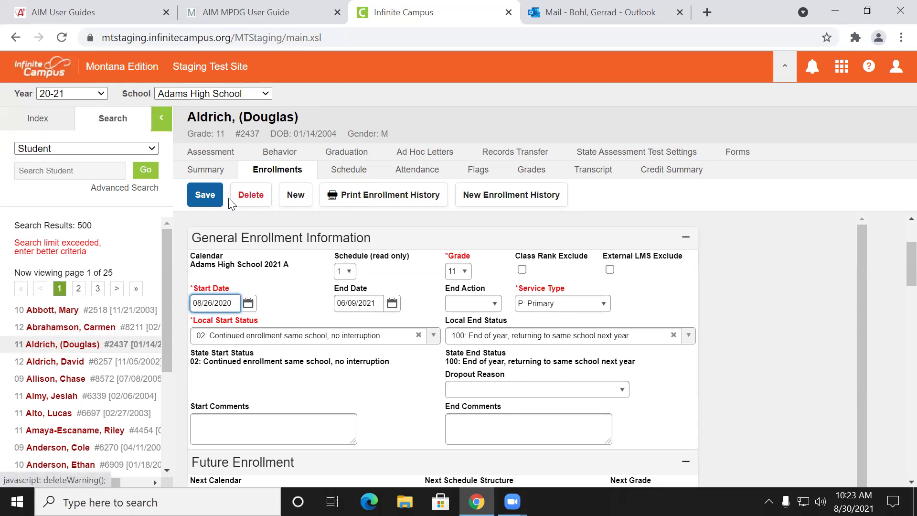
left_click(279, 171)
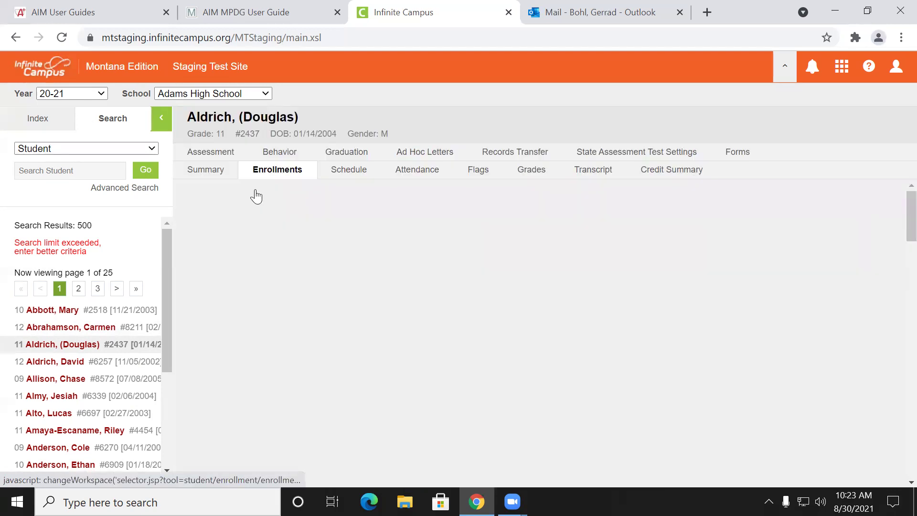
Step: Start a new enrollment for the third listed student in the 21-22 Adams NWHS calendar with grade PK
left_click(203, 196)
left_click(294, 271)
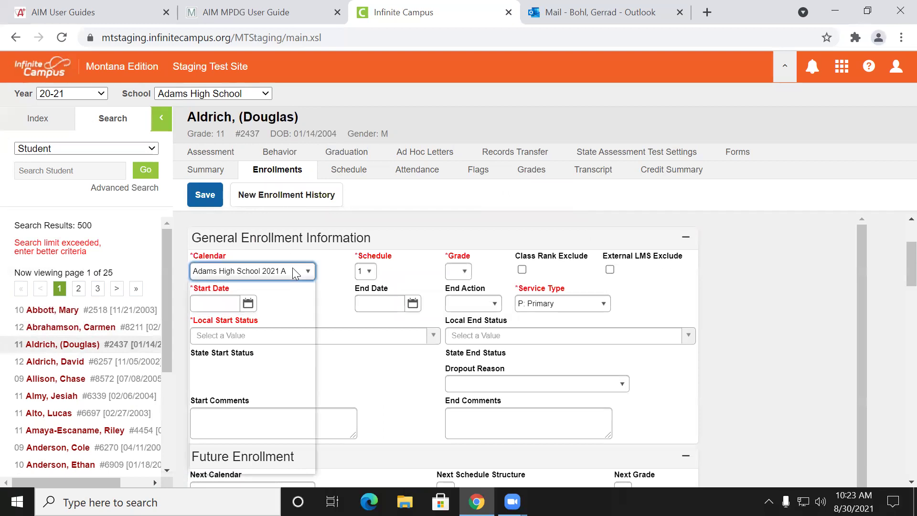
left_click(264, 313)
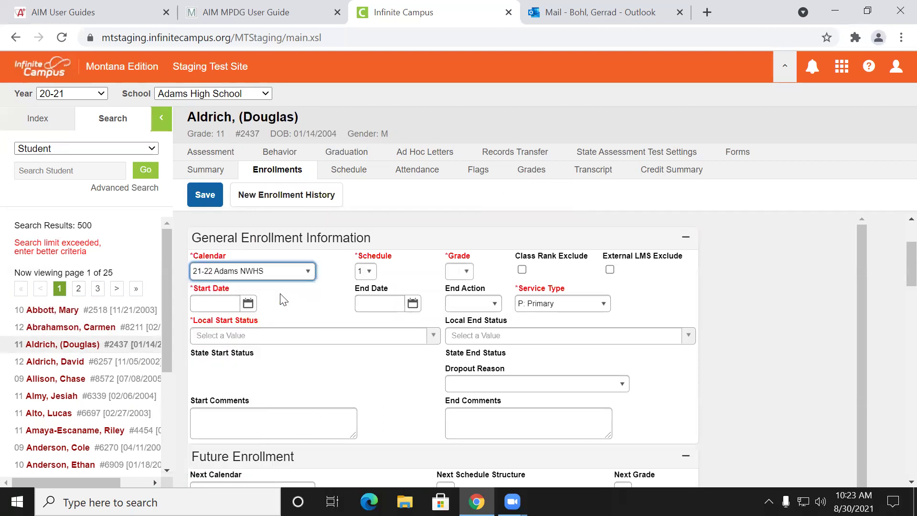
left_click(466, 269)
left_click(463, 301)
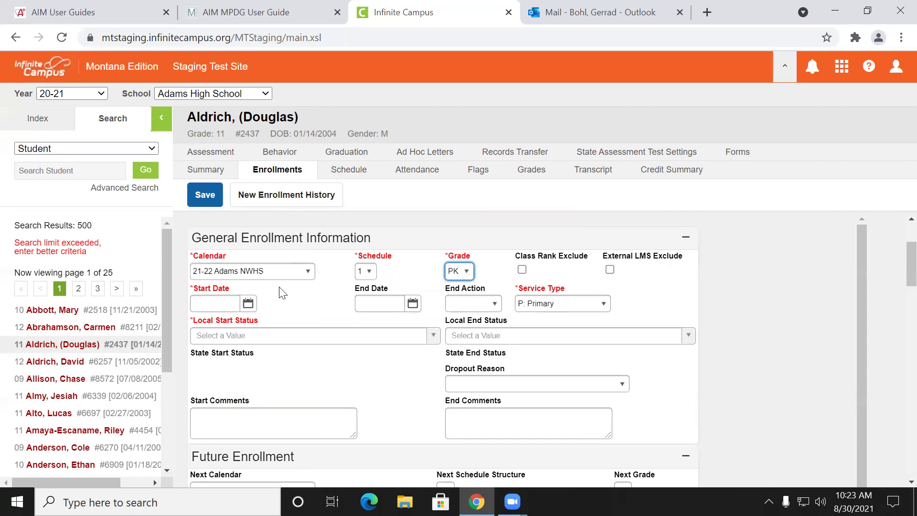
Step: Set the start date to 08/30/2021 and local start status 02: Continued enrollment same school, no interruption, and save the enrollment
left_click(223, 307)
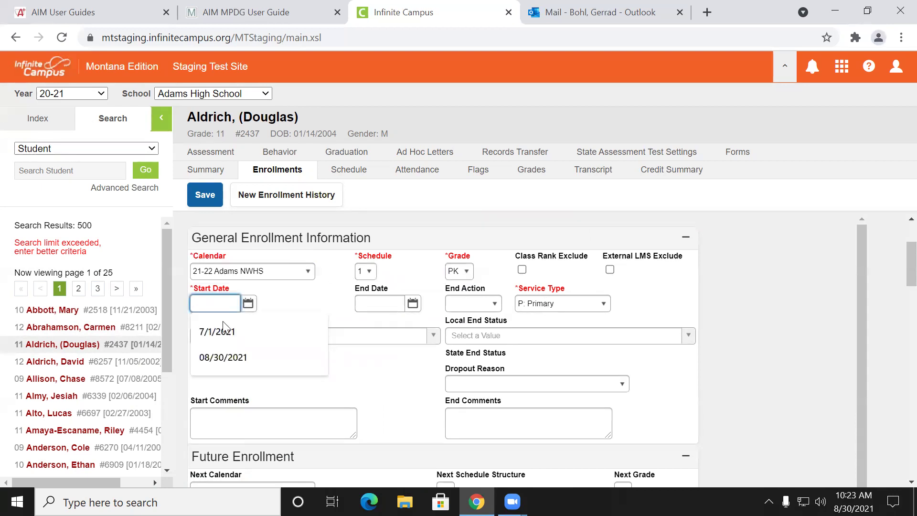
left_click(225, 358)
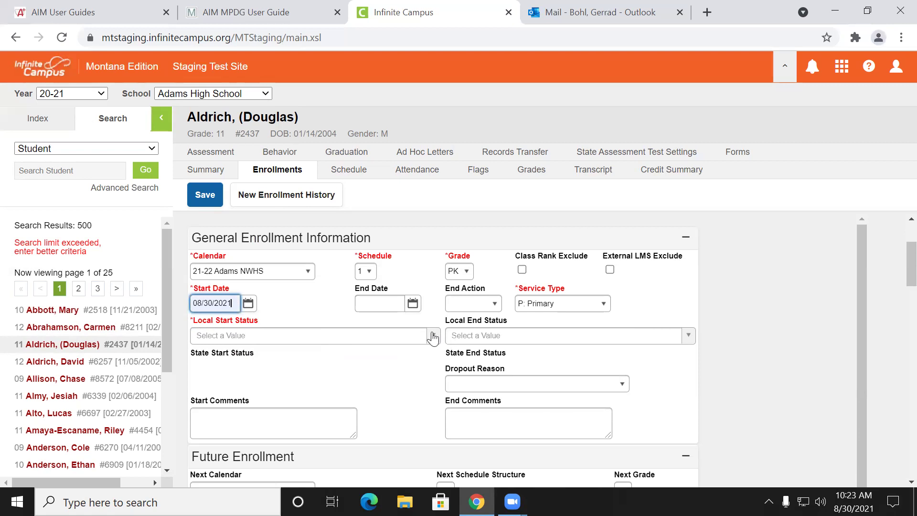
left_click(433, 335)
left_click(219, 374)
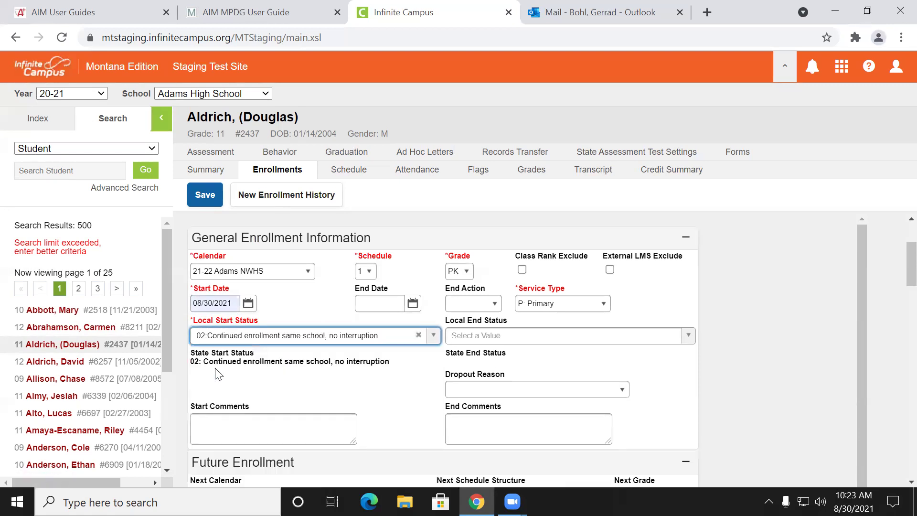
left_click(198, 193)
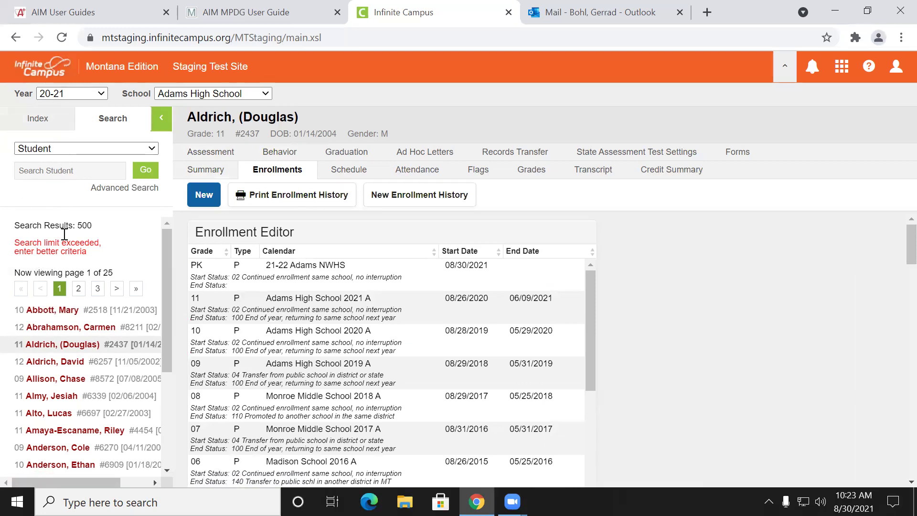
scroll(82, 306, "down", 1)
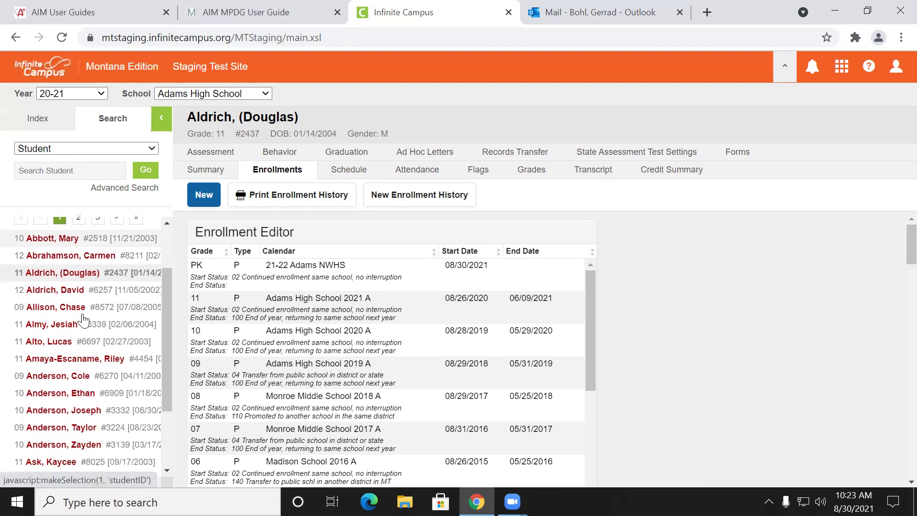
scroll(74, 272, "up", 1)
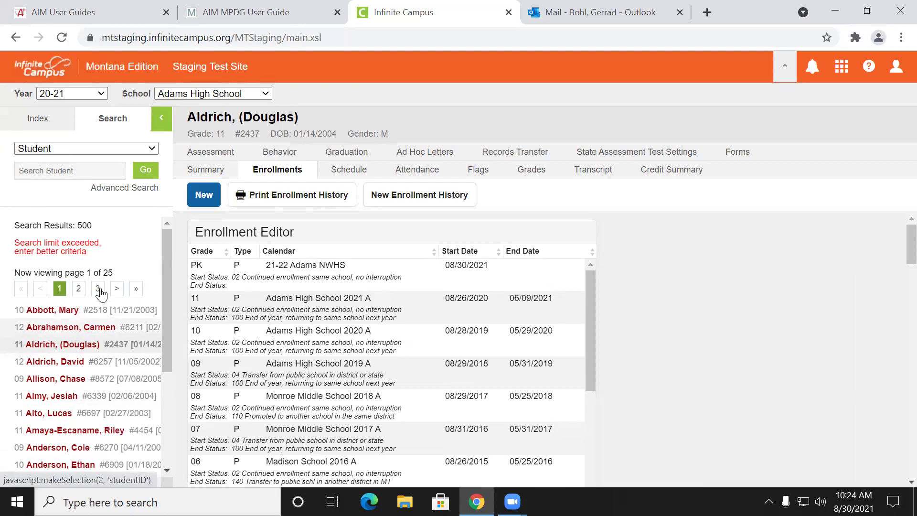
scroll(91, 371, "down", 4)
scroll(93, 373, "up", 3)
scroll(93, 373, "up", 1)
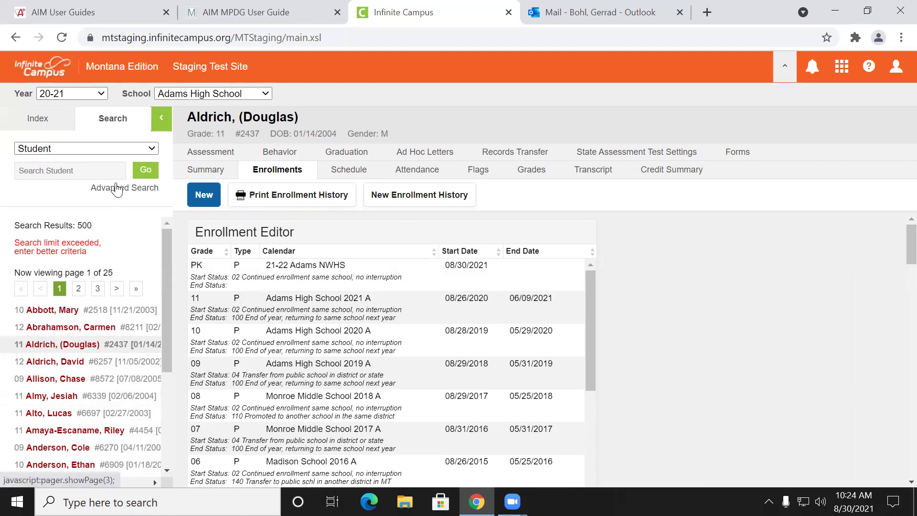
Step: In the Student Locator, search for a student by last name, first initial and gender Female
left_click(49, 127)
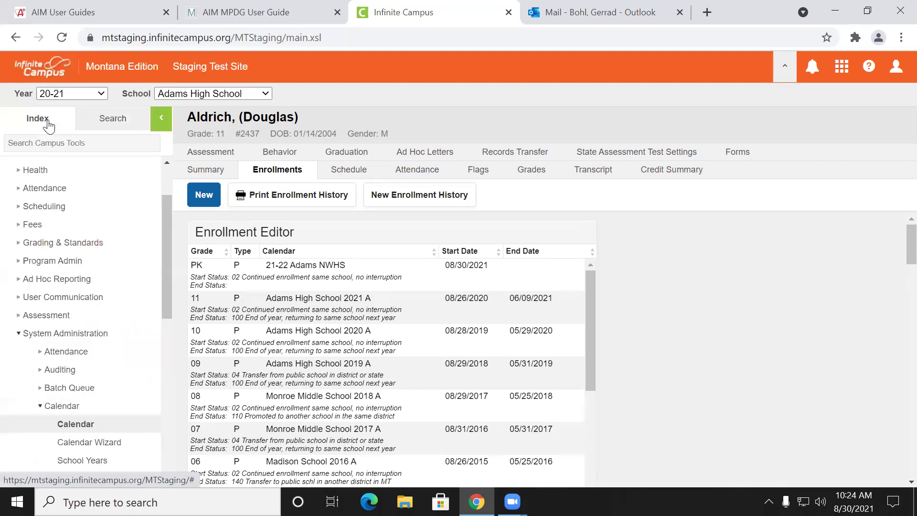
scroll(51, 207, "up", 3)
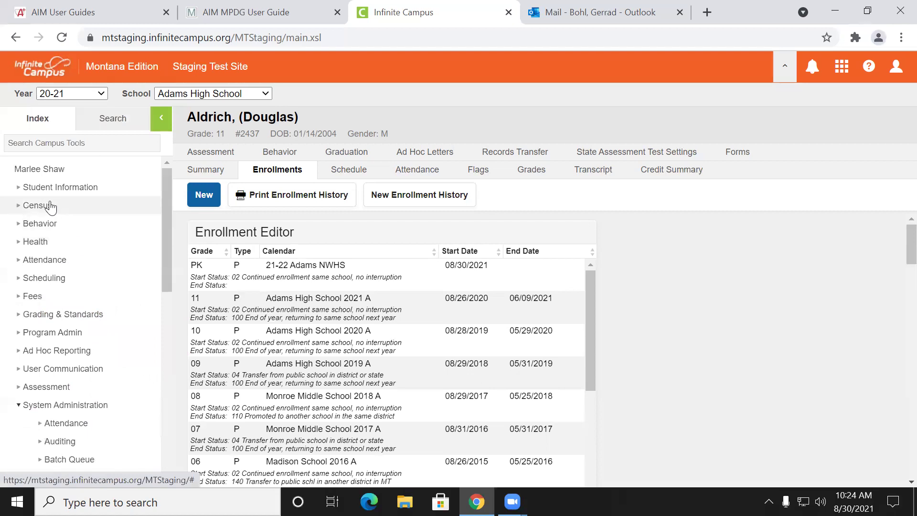
left_click(43, 187)
left_click(72, 314)
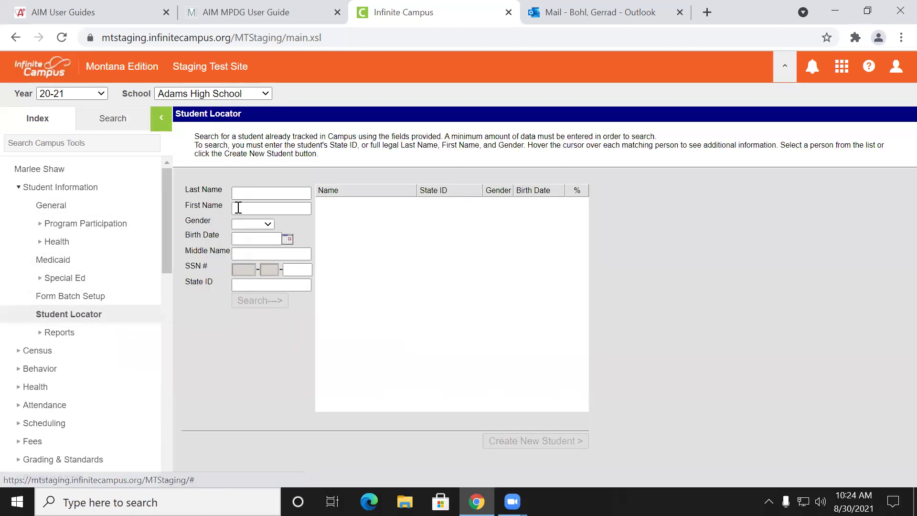
left_click(251, 194)
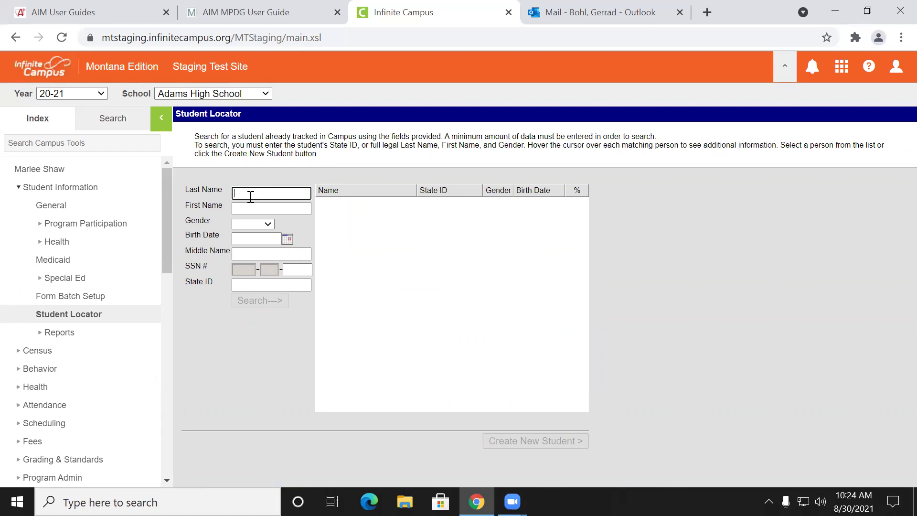
type("Smith")
key("Tab")
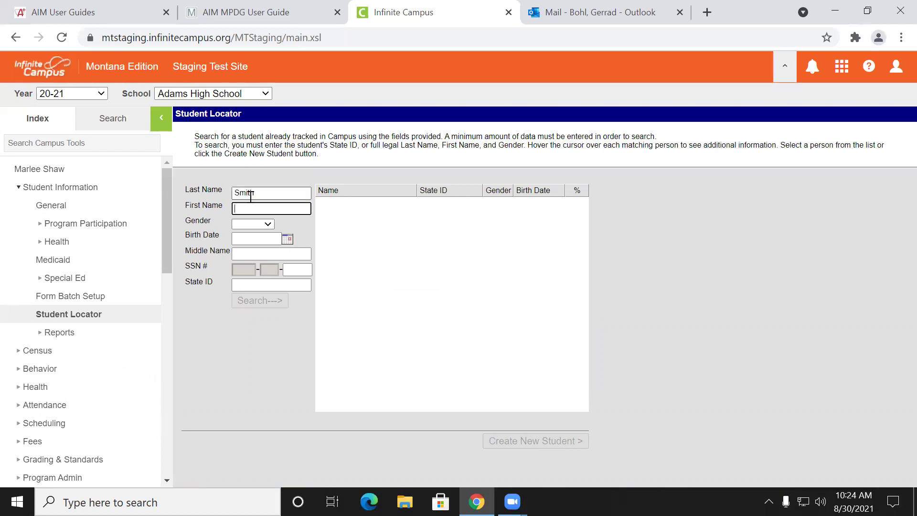
type("J")
key("Tab")
key("f")
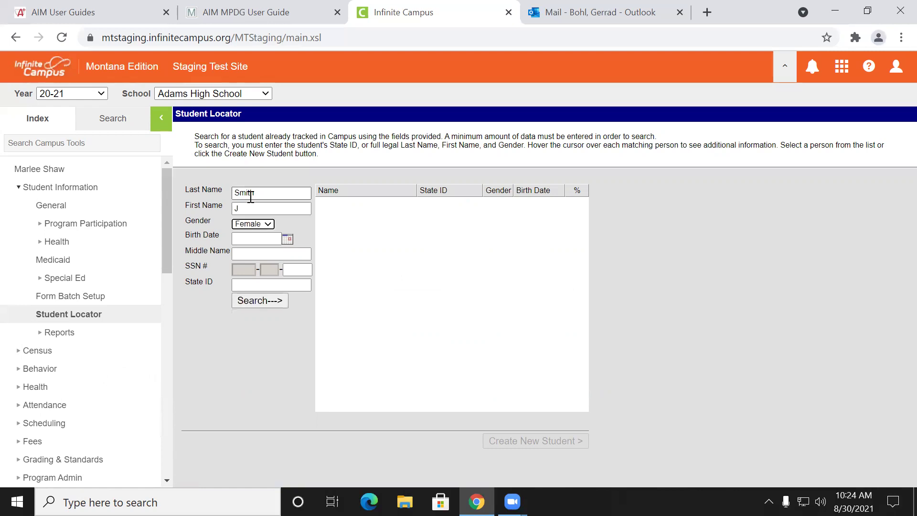
left_click(253, 304)
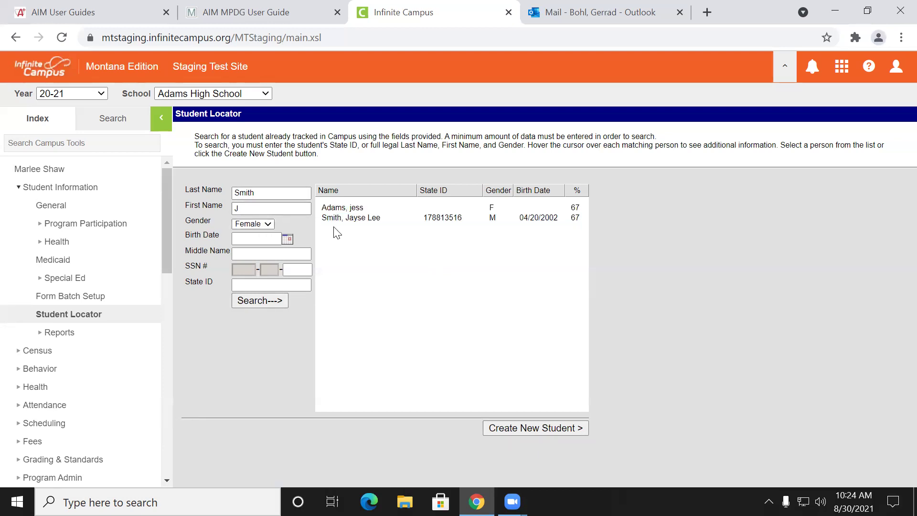
Step: Check the last enrollment details of the match with a State ID, open that record and review the Hispanic/Latino choices
mouse_move(365, 220)
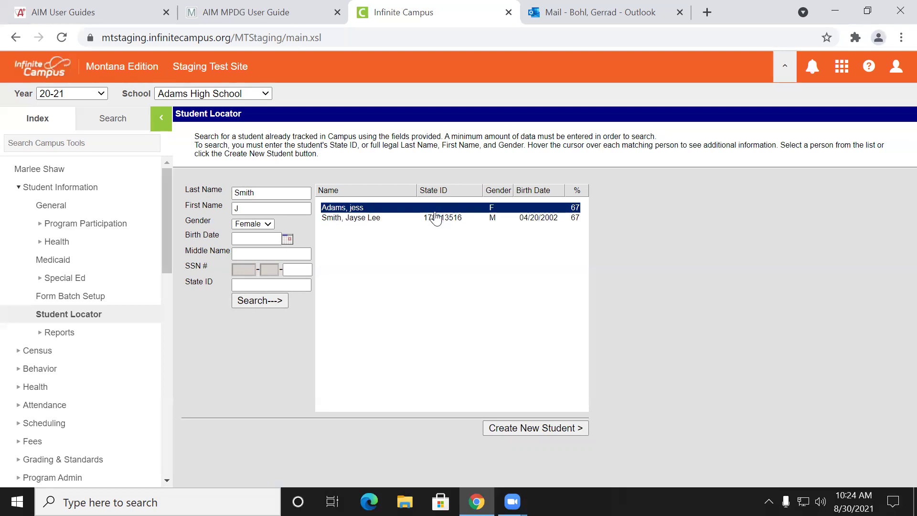
mouse_move(435, 227)
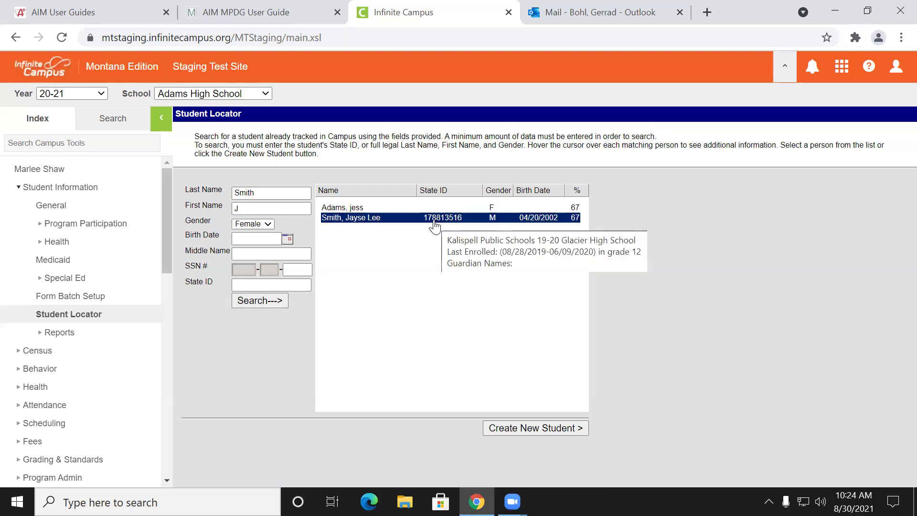
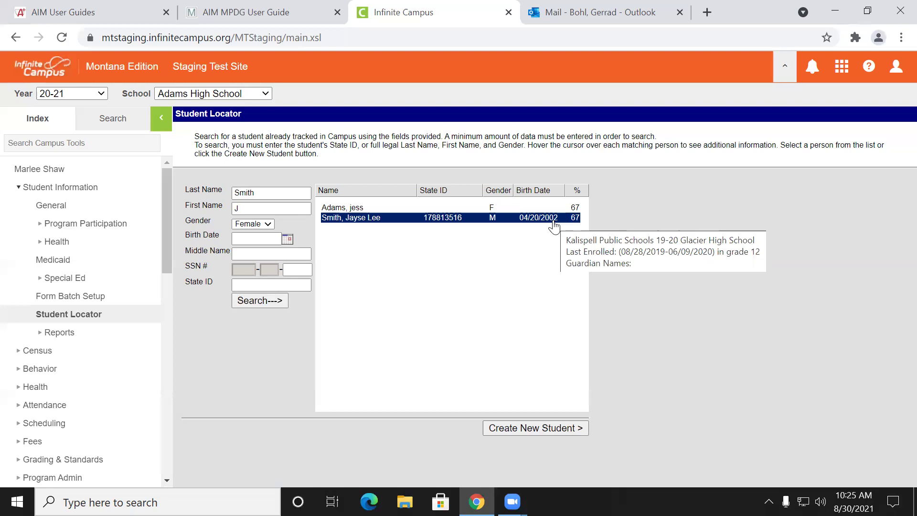
left_click(440, 220)
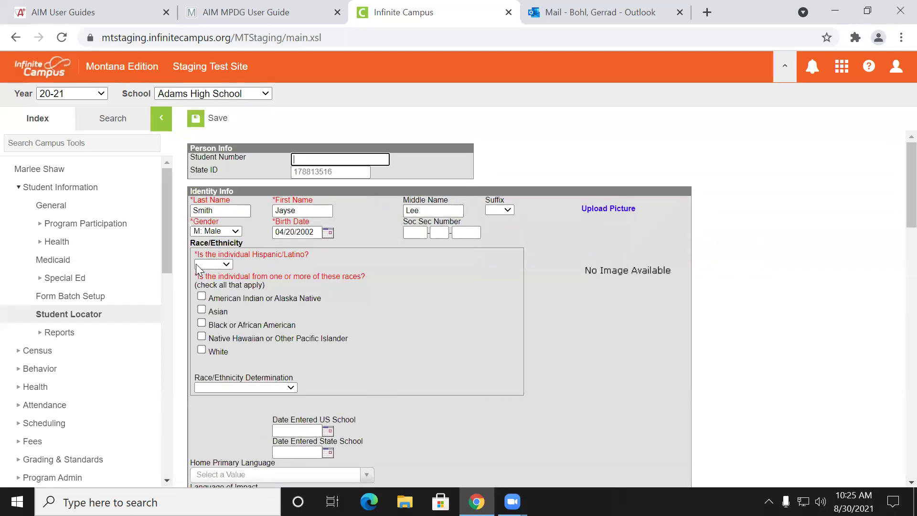
left_click(210, 265)
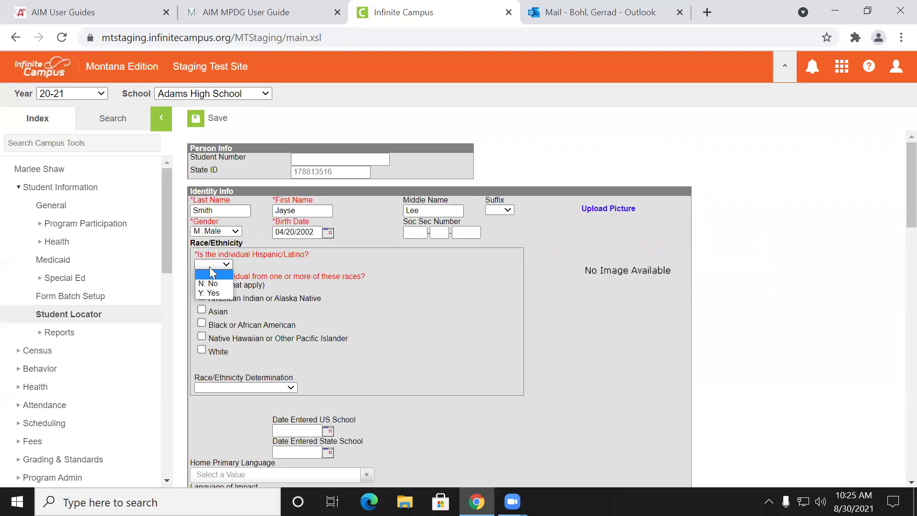
left_click(209, 263)
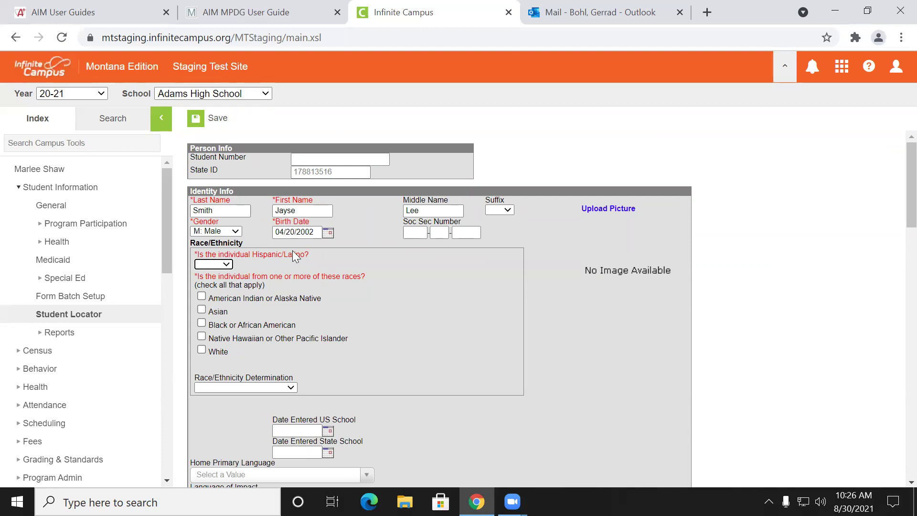
Step: In the matched student's enrollment detail, set the calendar to 21-22 Adams NWHS and the grade to PK
scroll(340, 227, "down", 10)
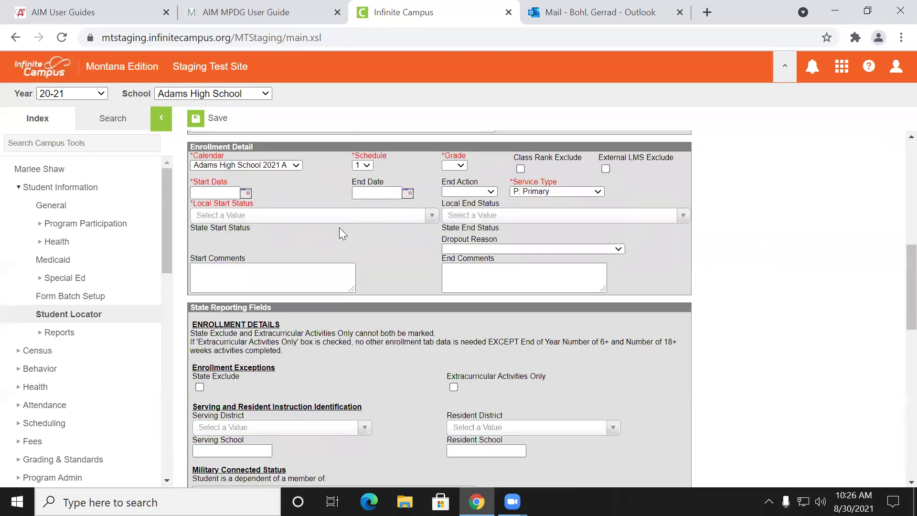
left_click(297, 165)
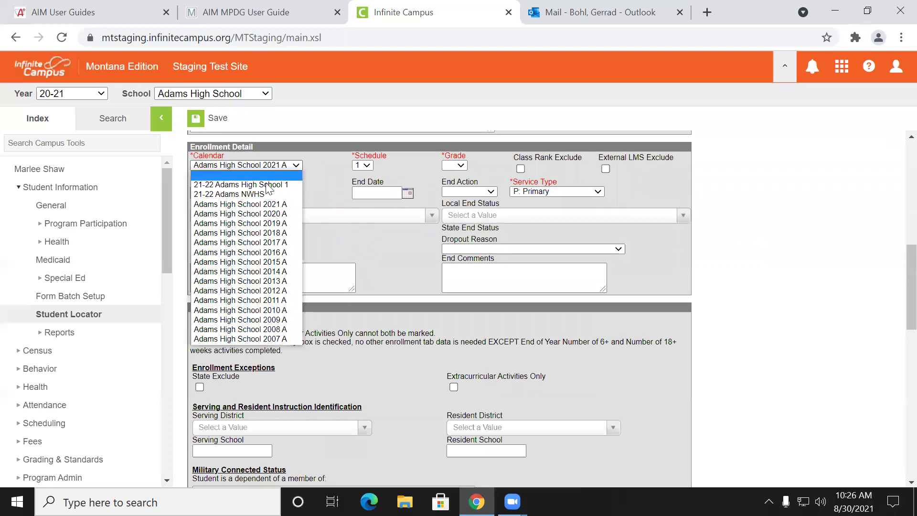
left_click(249, 194)
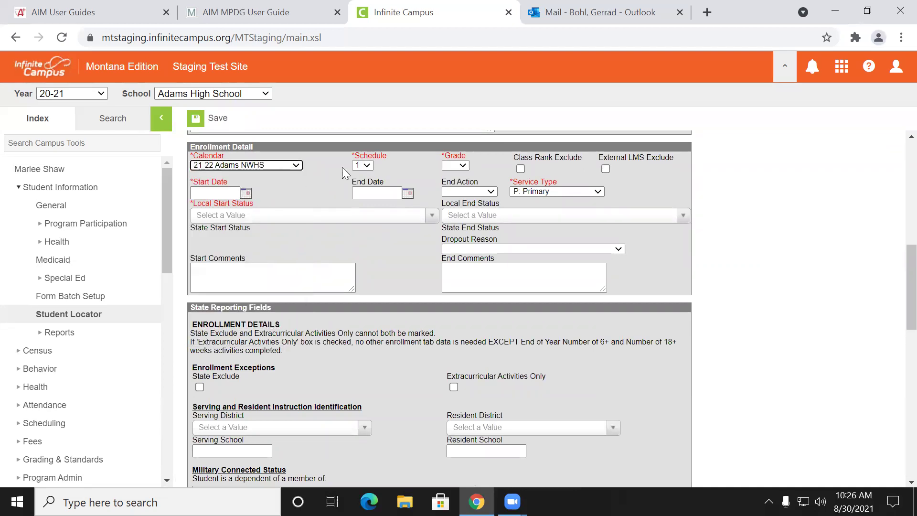
left_click(457, 167)
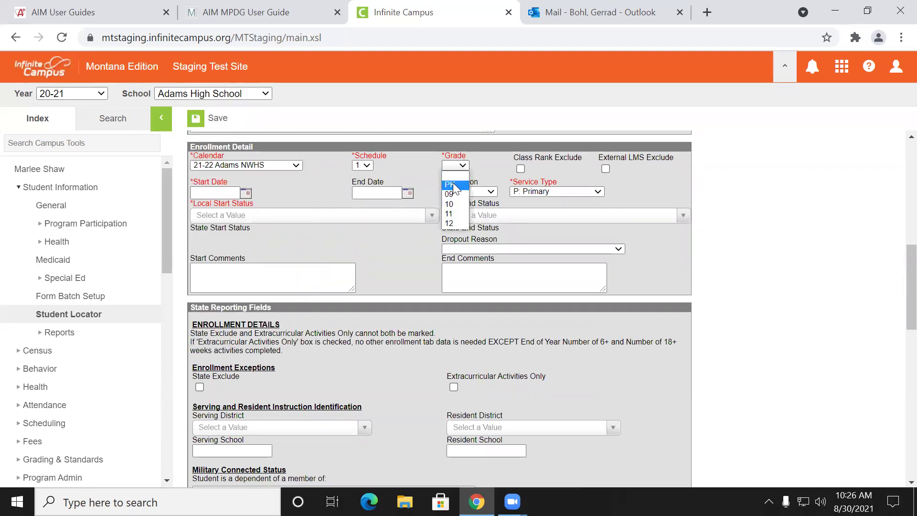
left_click(454, 181)
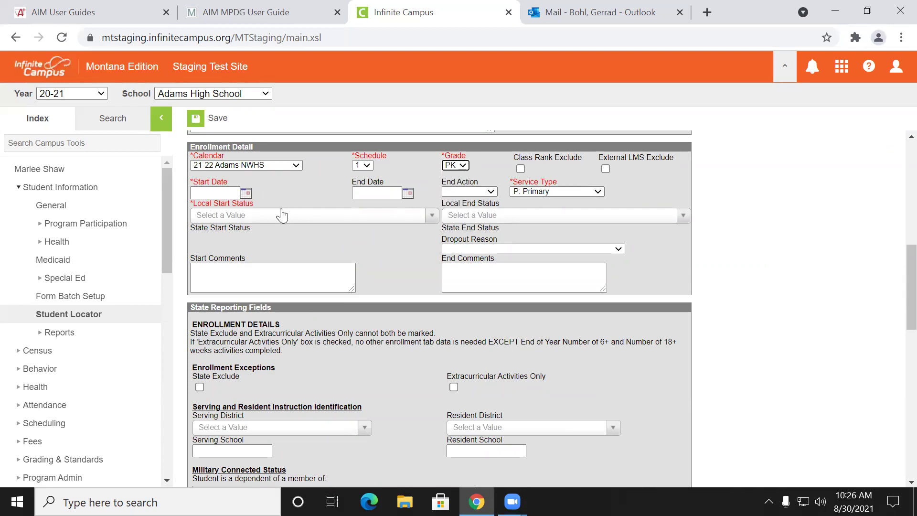
Step: Review the available Local Start Status codes for the matched student's enrollment without choosing one
left_click(230, 190)
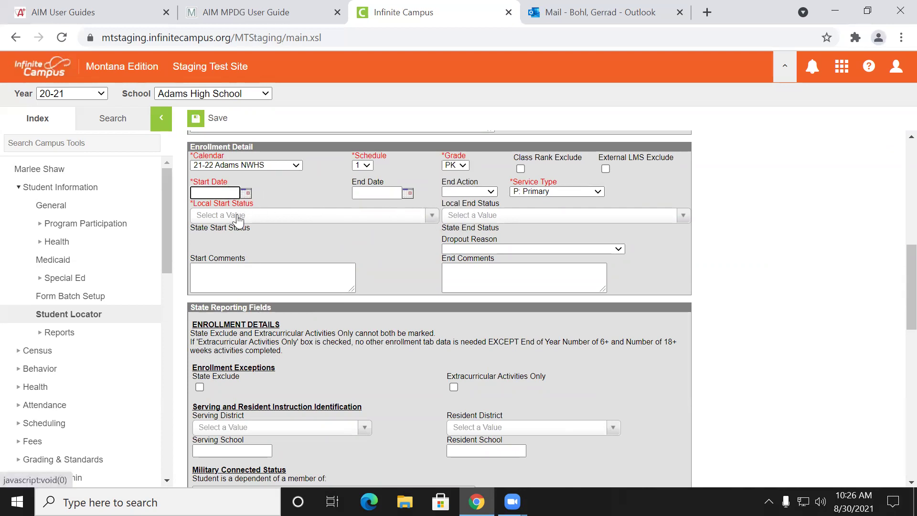
left_click(315, 215)
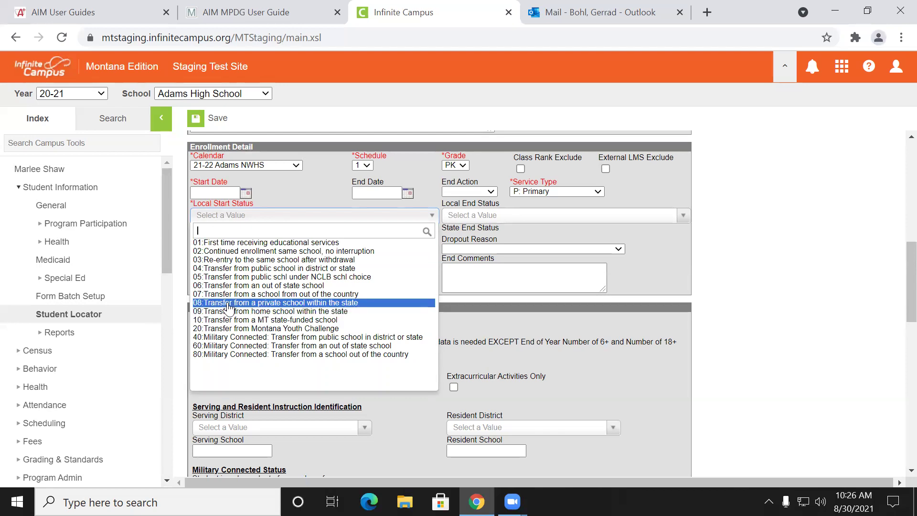
left_click(295, 175)
Step: Discard the matched student's unsaved enrollment form and return to an empty Student Locator
scroll(333, 234, "up", 3)
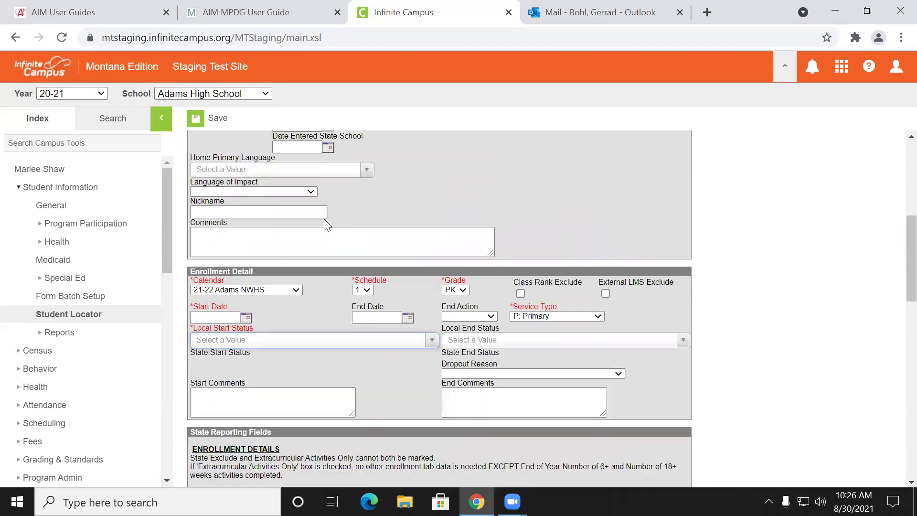
scroll(398, 250, "up", 6)
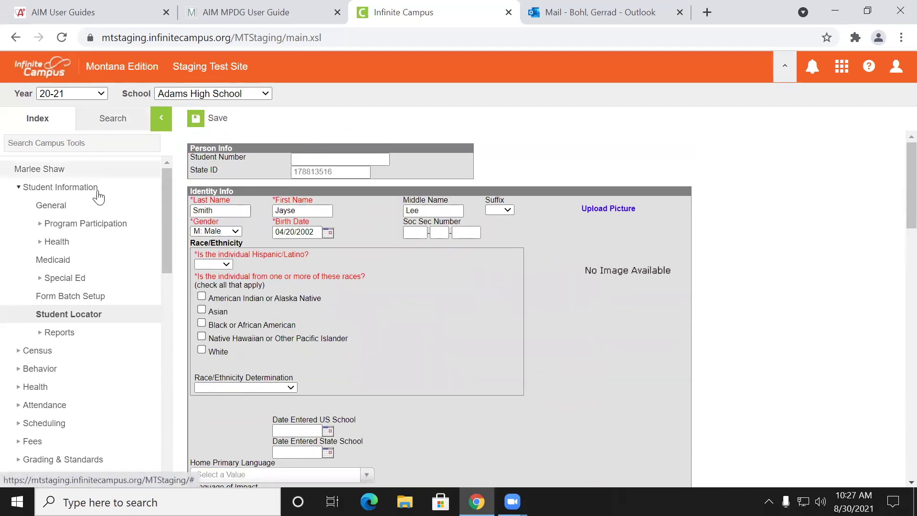
left_click(105, 311)
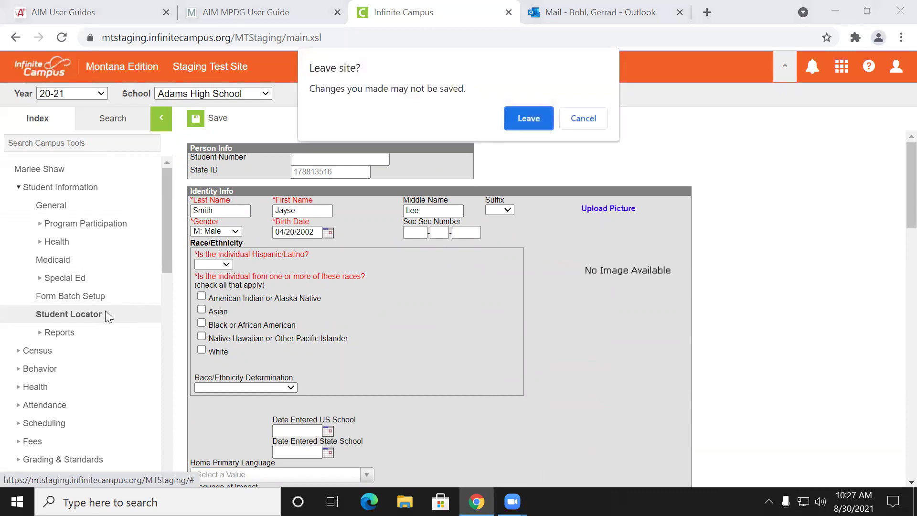
left_click(528, 118)
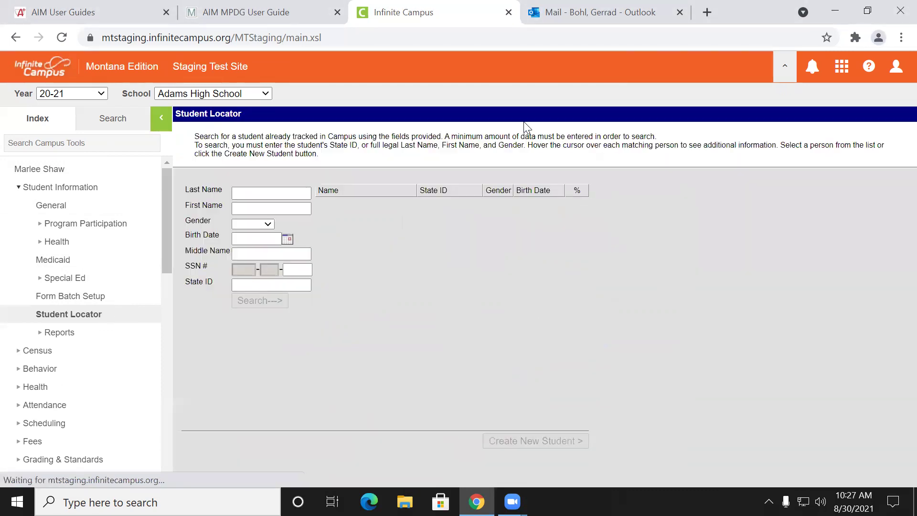
Step: Repeat the Student Locator search with the same last name, first initial and gender Female
left_click(242, 190)
left_click(235, 219)
left_click(246, 207)
left_click(252, 228)
left_click(252, 224)
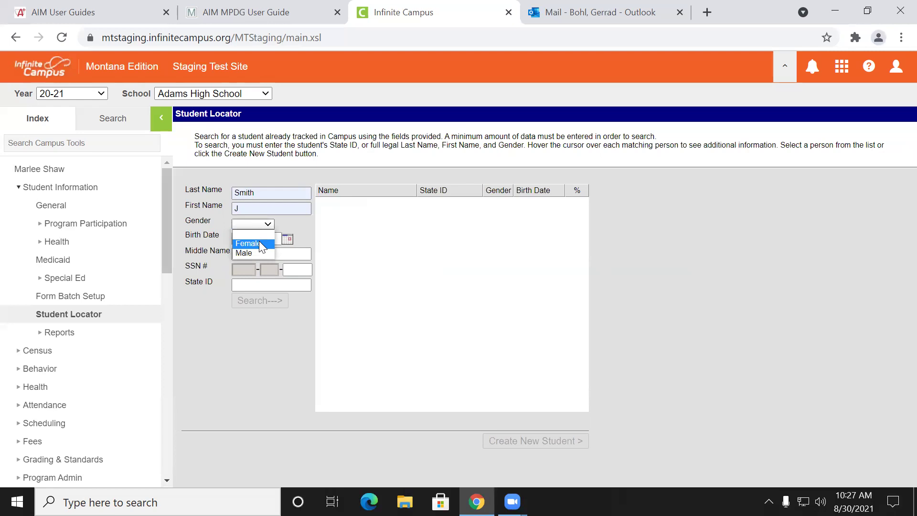
left_click(259, 243)
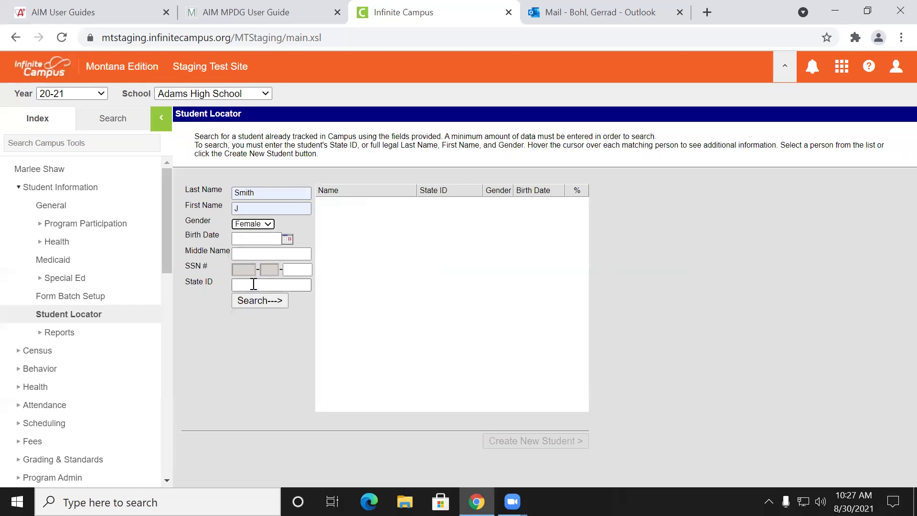
left_click(258, 301)
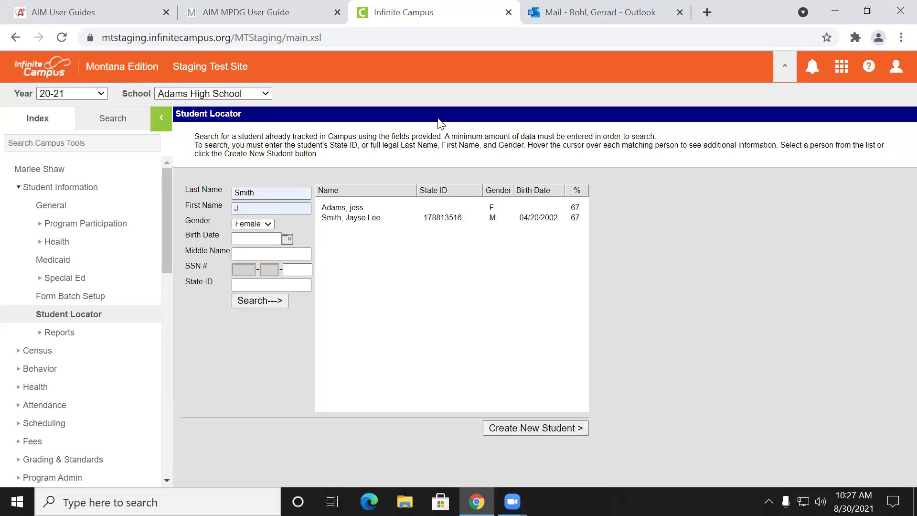
Step: Start a new student record, accept creating a new State ID, and review the State ID, birth date and Hispanic/Latino fields
left_click(503, 425)
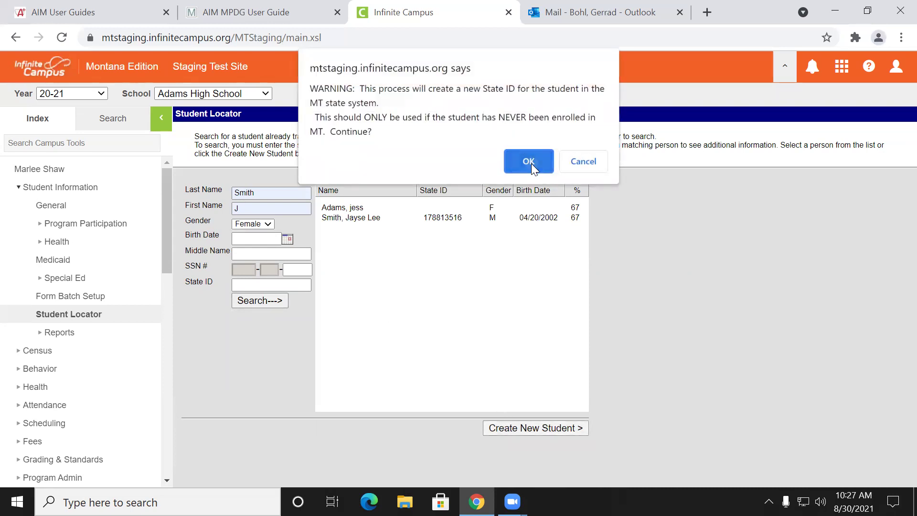
left_click(531, 162)
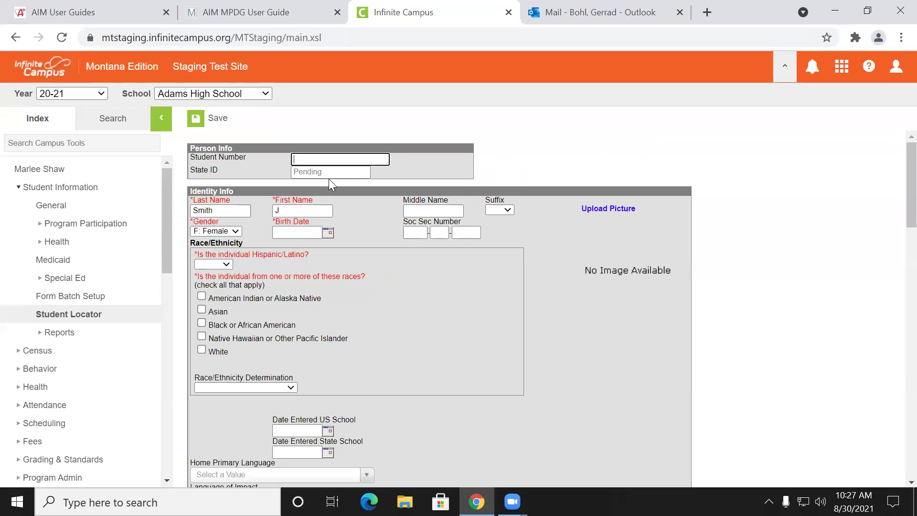
double_click(360, 172)
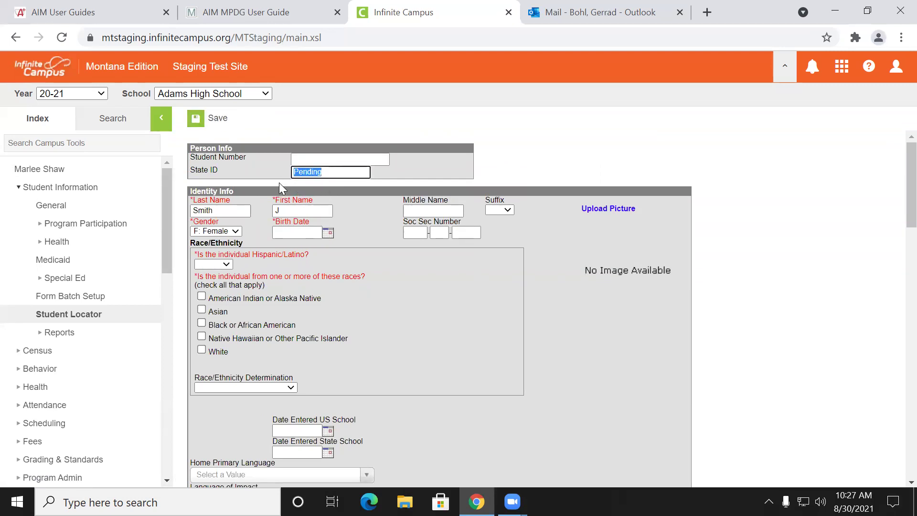
left_click(298, 231)
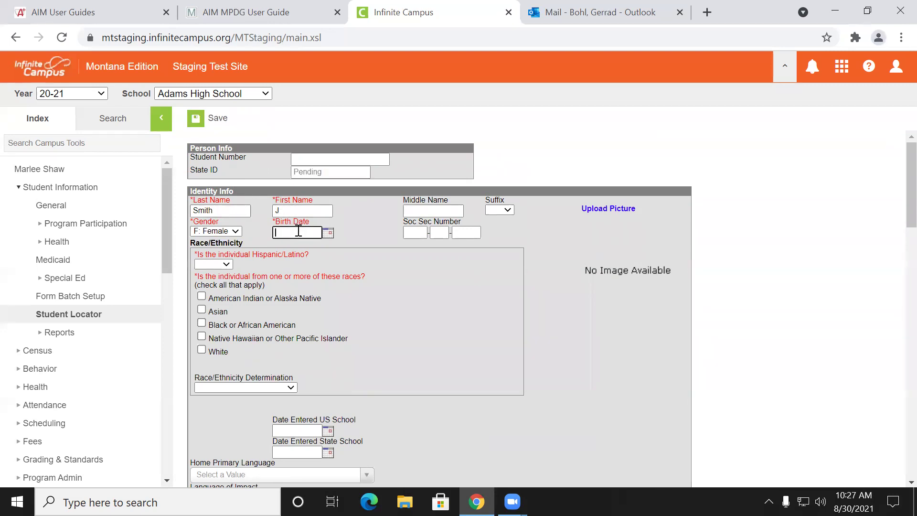
left_click(213, 263)
left_click(213, 264)
Step: Set the calendar in the new student's enrollment detail to 21-22 Adams NWHS
scroll(374, 247, "down", 9)
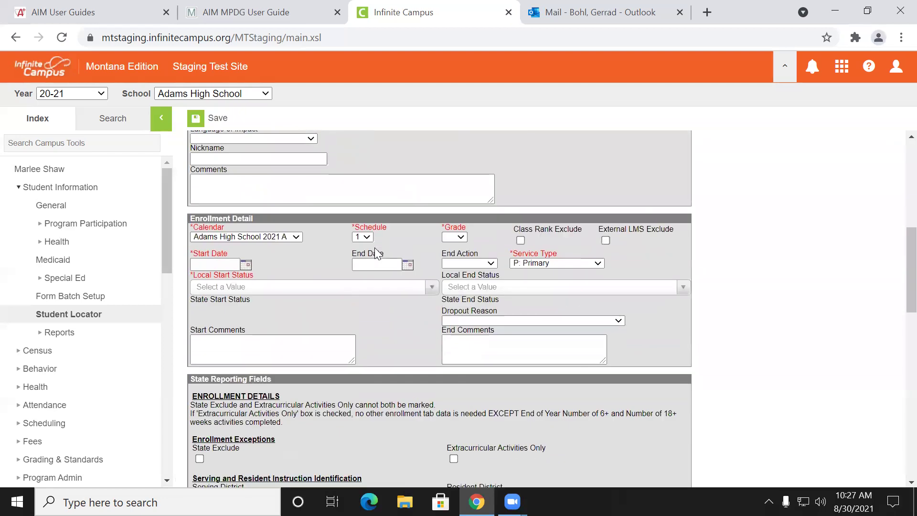
left_click(296, 165)
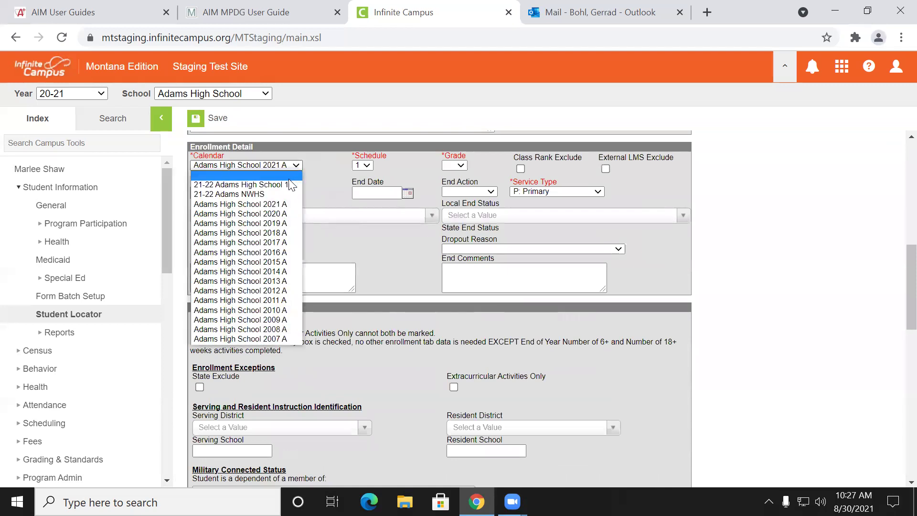
left_click(284, 194)
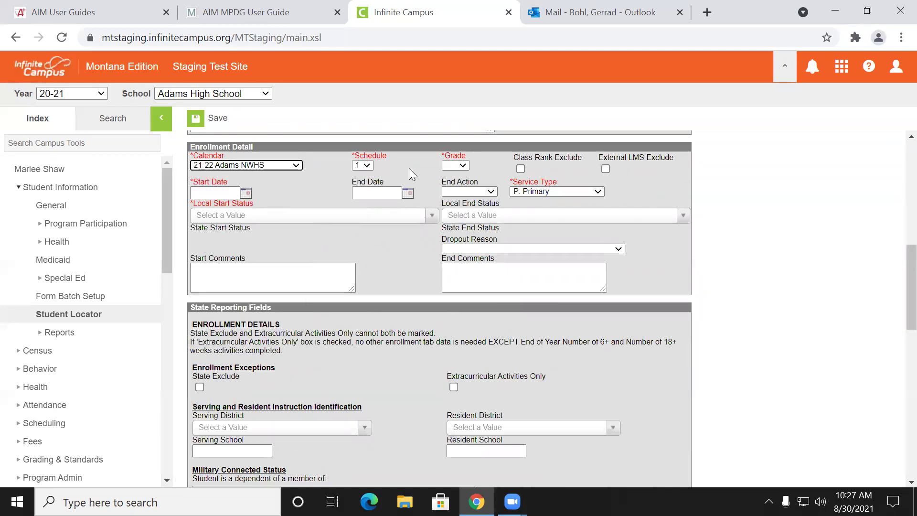
Step: Set the new student's enrollment grade to PK and look over the Local Start Status options without choosing one
left_click(453, 166)
left_click(450, 184)
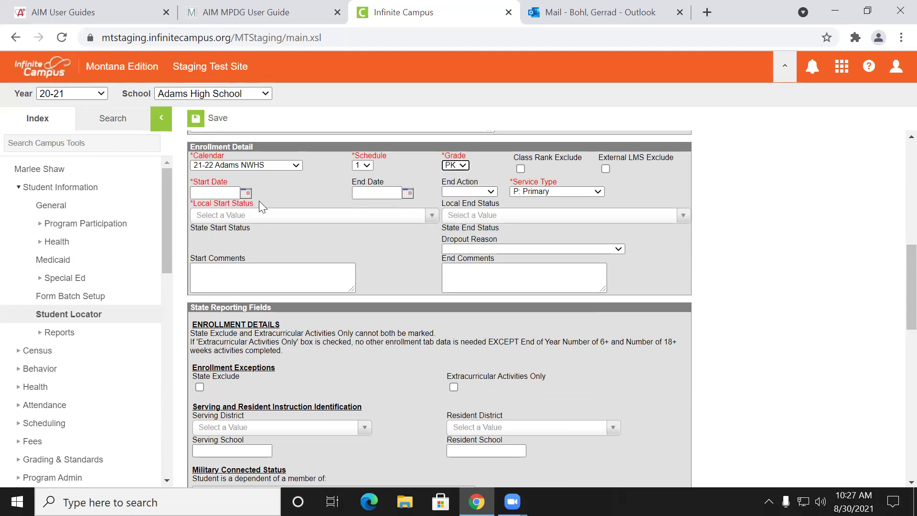
left_click(235, 217)
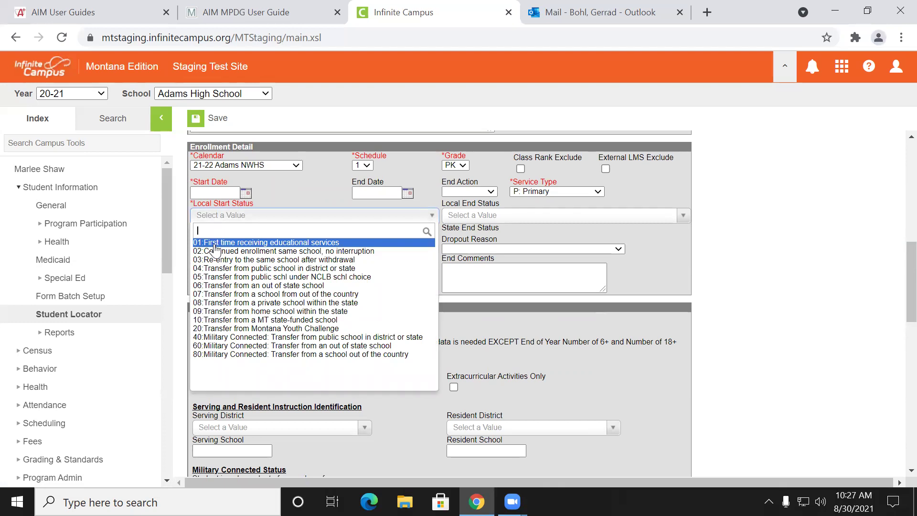
left_click(315, 187)
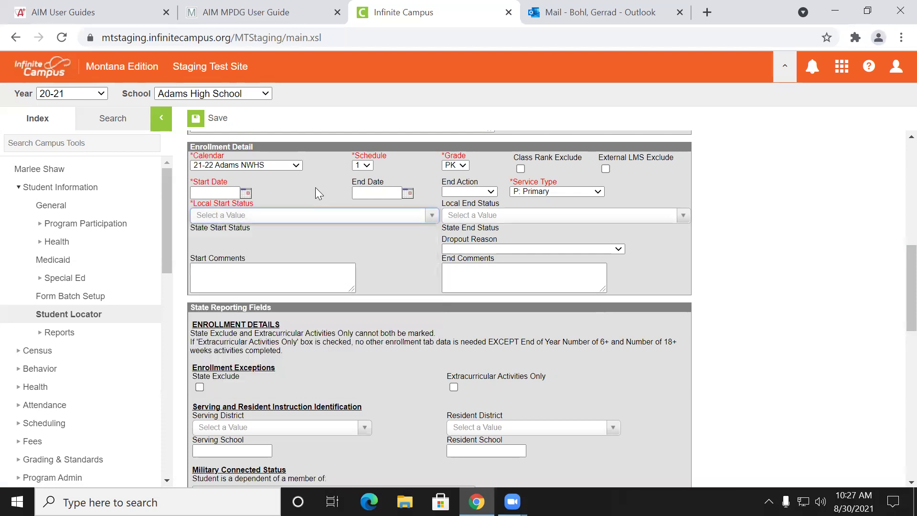
Step: Switch the school year to 21-22, leaving the new student form without saving it
scroll(181, 157, "up", 3)
left_click(126, 128)
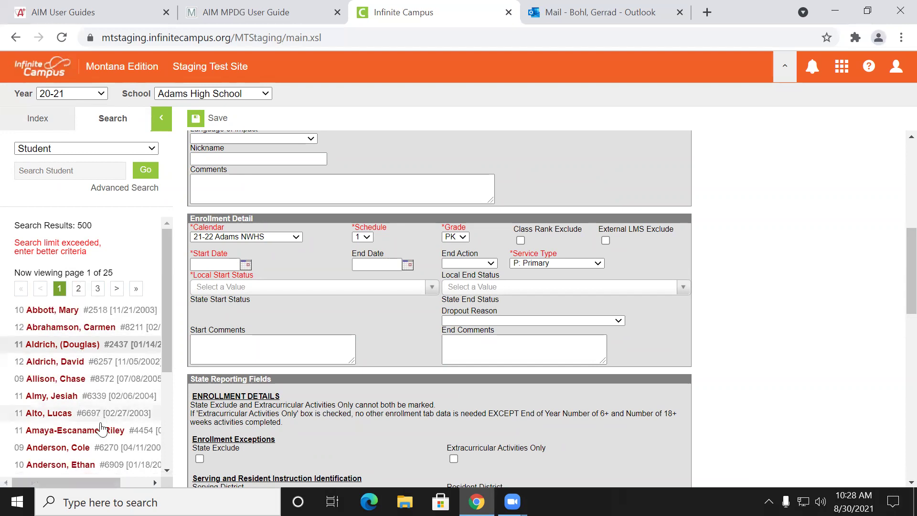
left_click(40, 119)
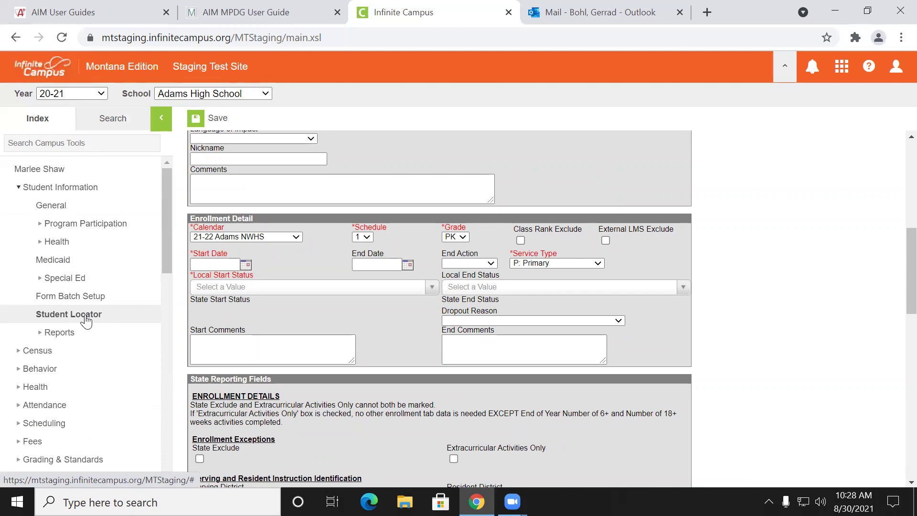
left_click(72, 91)
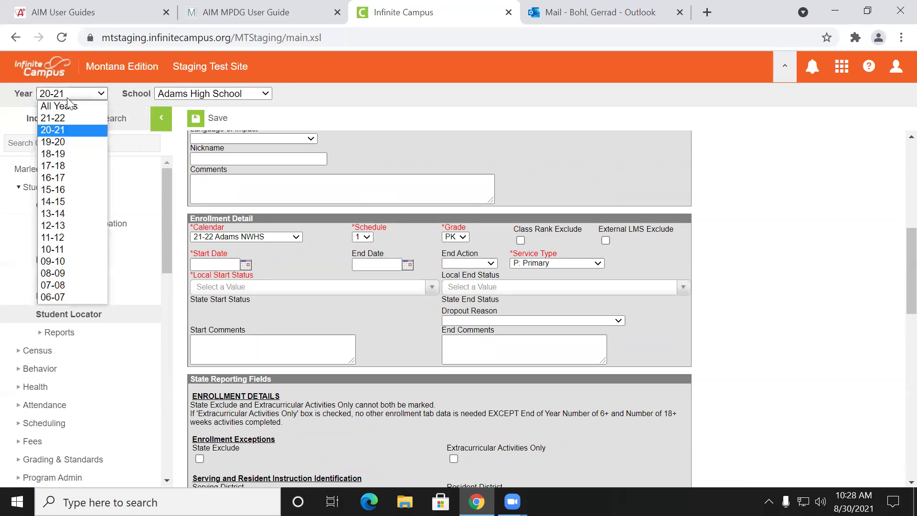
left_click(57, 119)
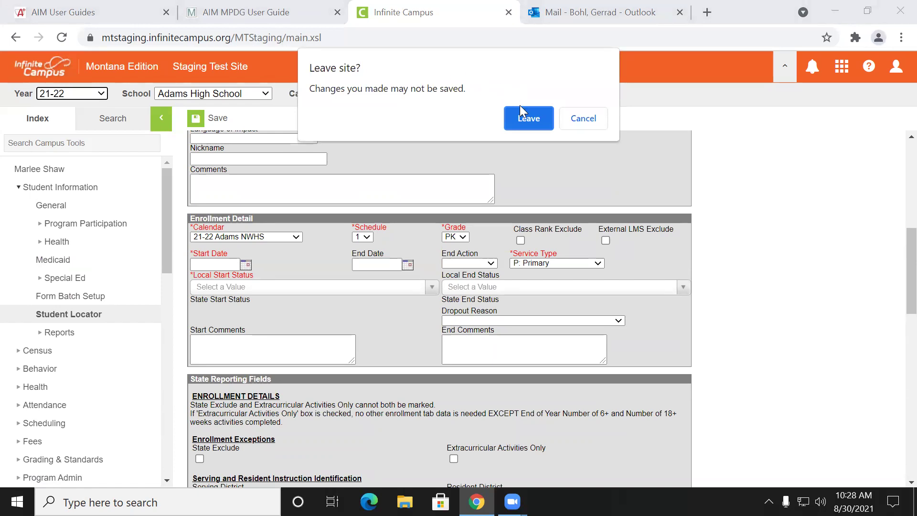
left_click(507, 120)
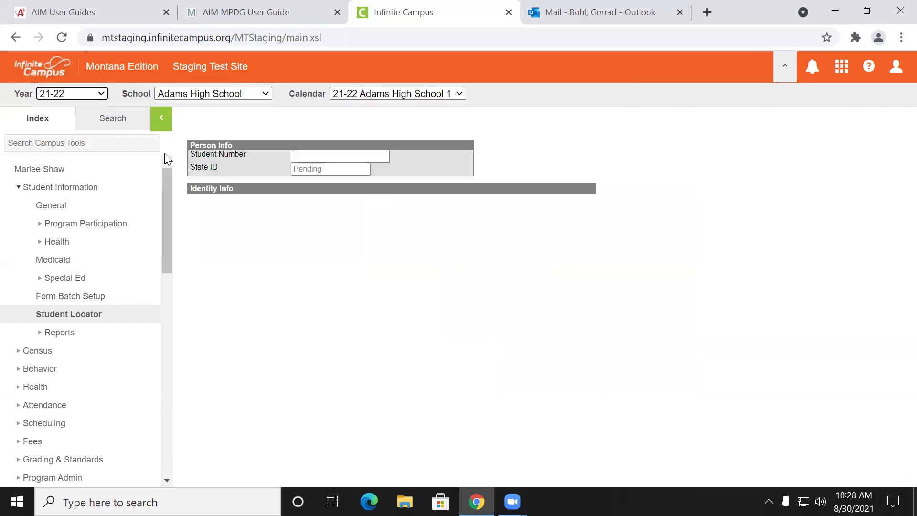
Step: Set the calendar to 21-22 Adams NWHS and list all students enrolled in it
left_click(132, 124)
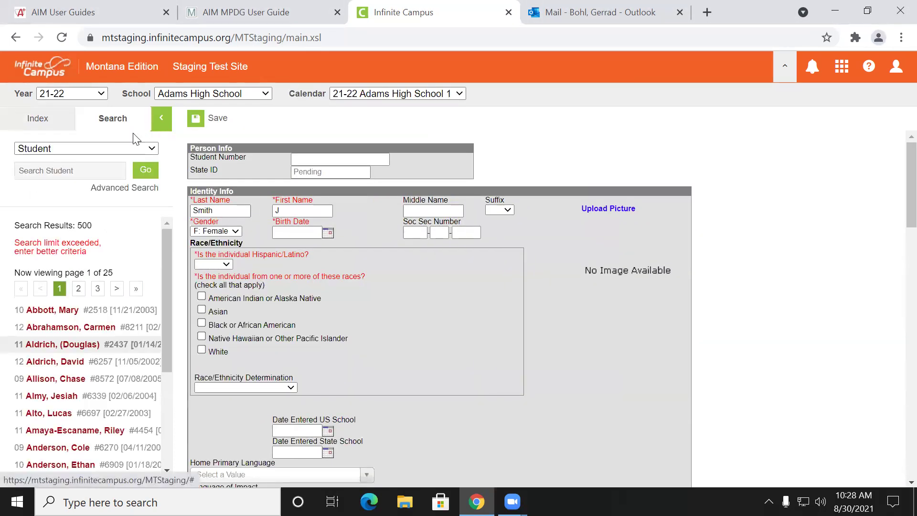
left_click(154, 172)
left_click(154, 172)
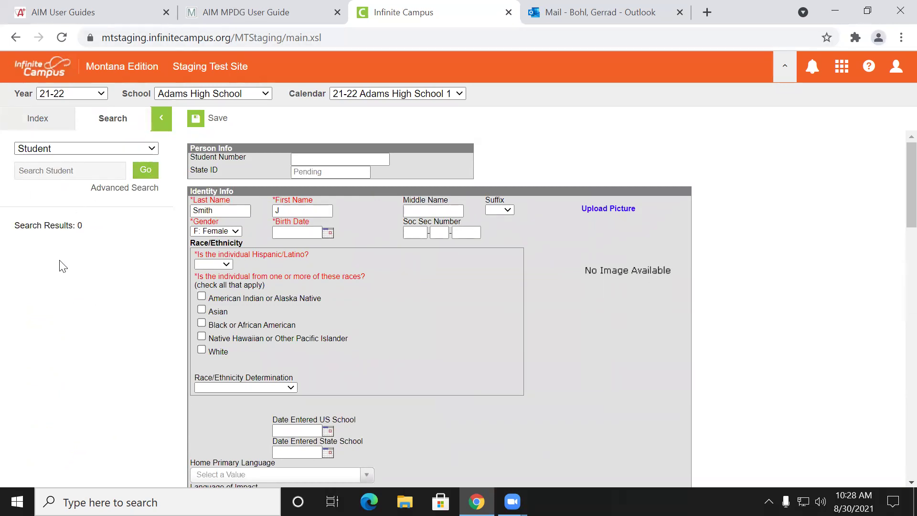
left_click(405, 94)
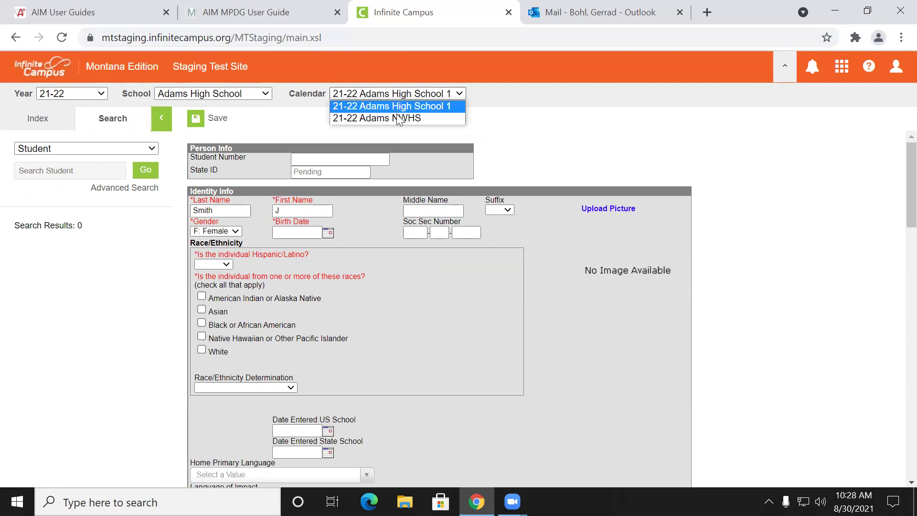
left_click(397, 117)
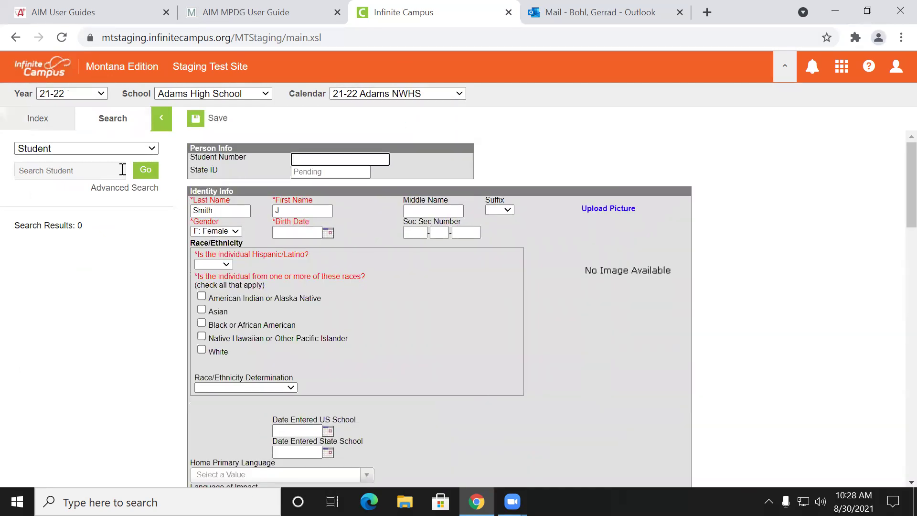
left_click(144, 173)
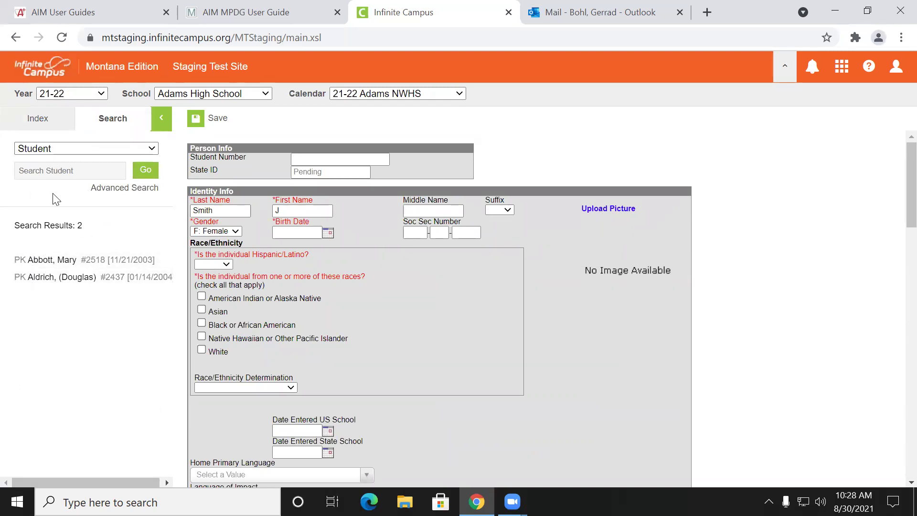
Step: Open the first listed student's enrollments and review the details of the PK enrollment in 21-22 Adams NWHS
left_click(70, 264)
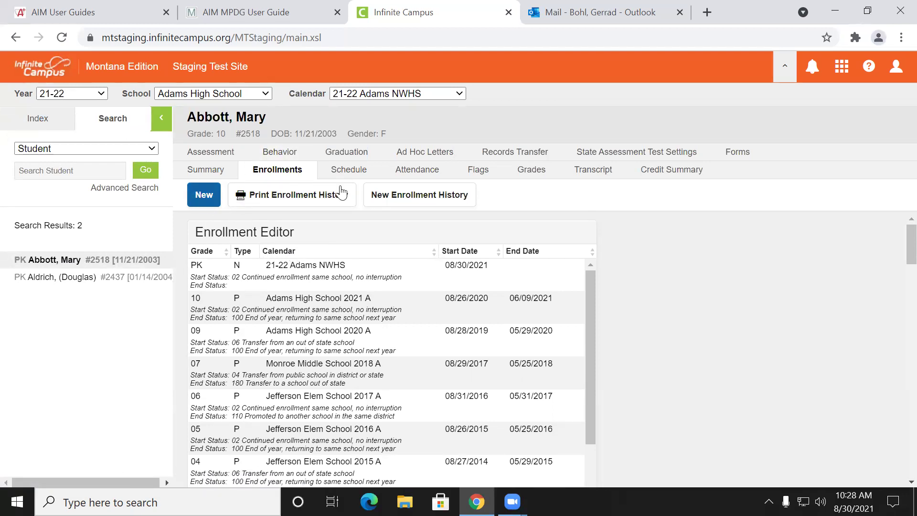
left_click(297, 268)
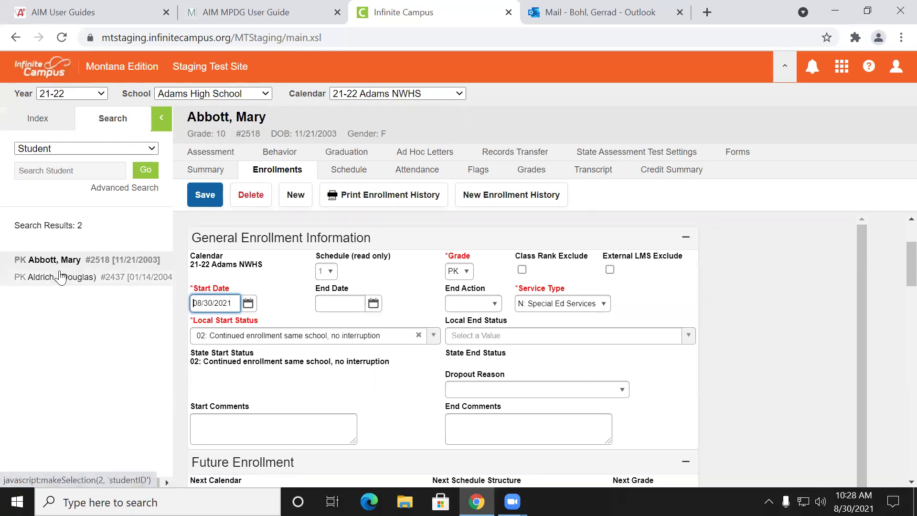
left_click(267, 175)
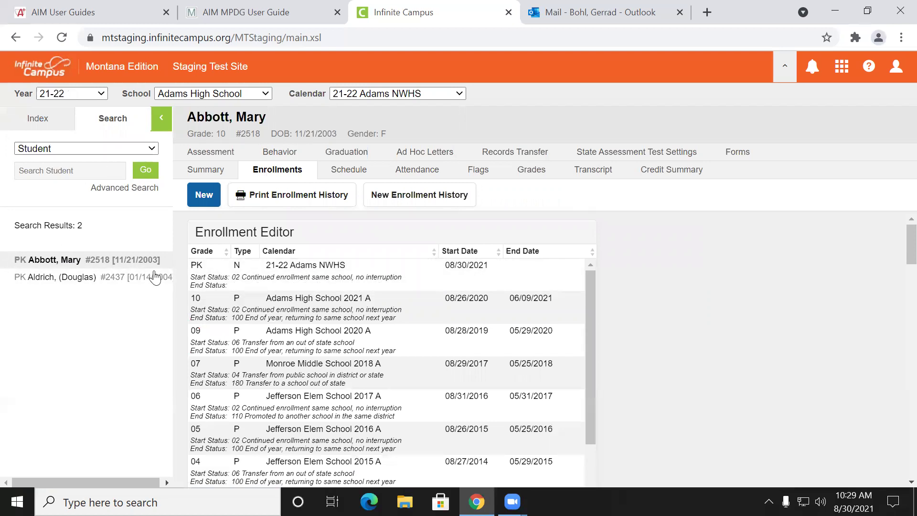
mouse_move(280, 266)
left_click(281, 177)
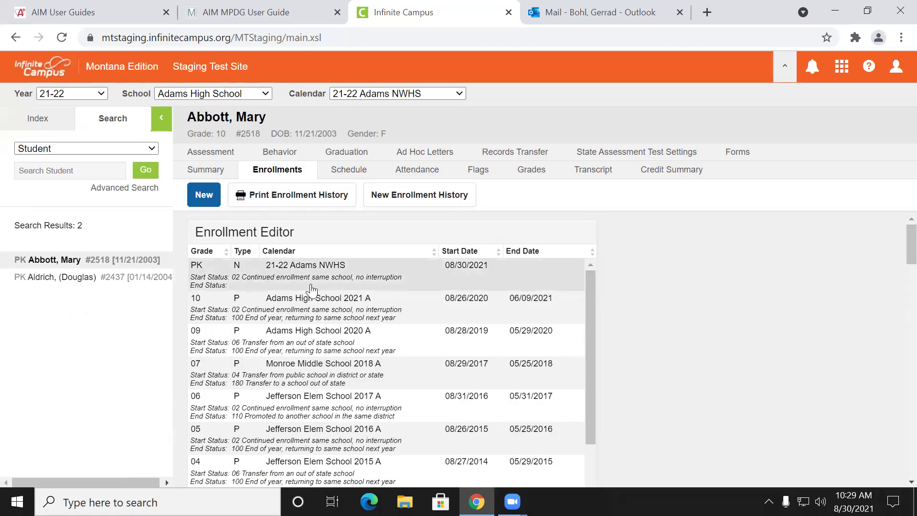
left_click(311, 287)
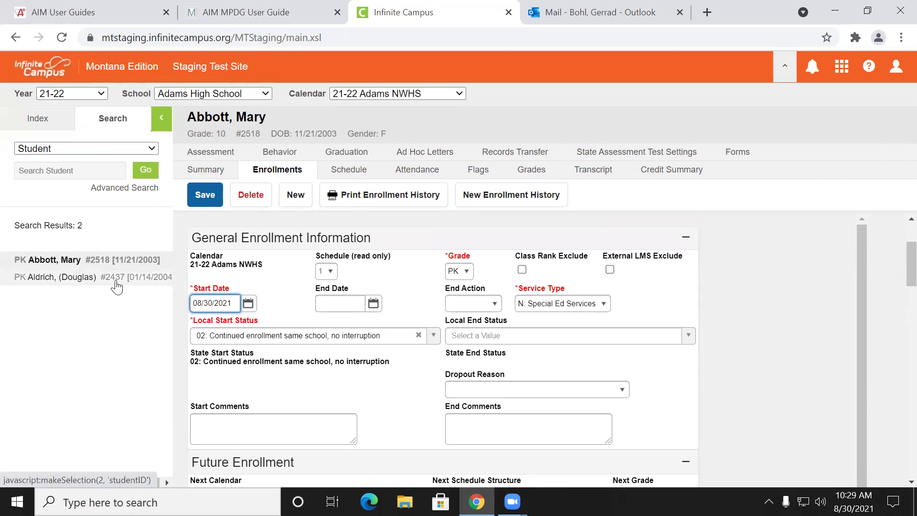
Step: Switch to the AIM MPDG User Guide and read the Service Type and Legal Names/Name Changes sections
left_click(233, 17)
scroll(439, 204, "down", 3)
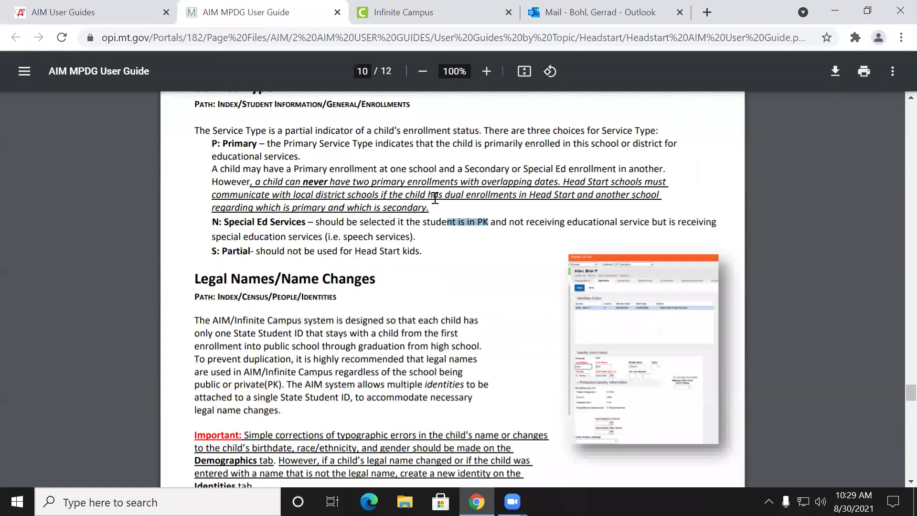
scroll(435, 198, "down", 3)
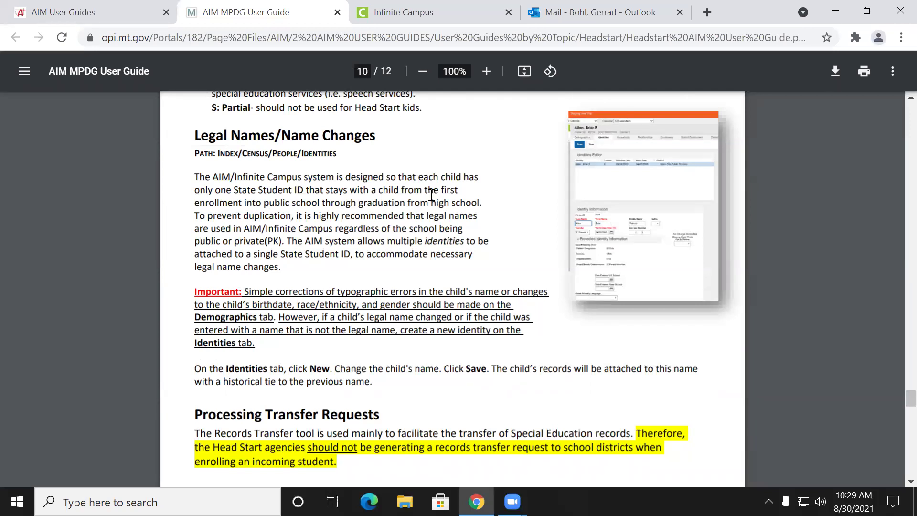
scroll(431, 195, "up", 2)
Step: Return to Infinite Campus, open the student's grade 10 Adams High School 2021 A enrollment and view the Local End Status options
left_click(427, 19)
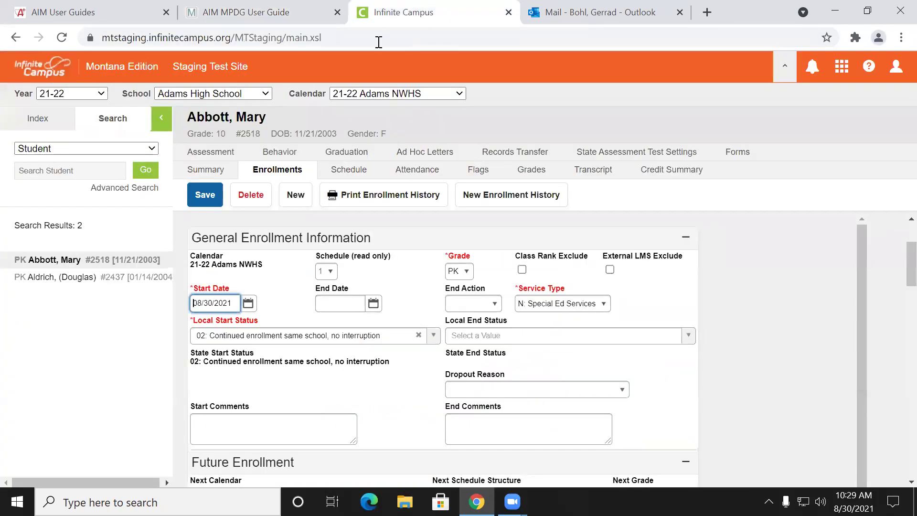
left_click(289, 170)
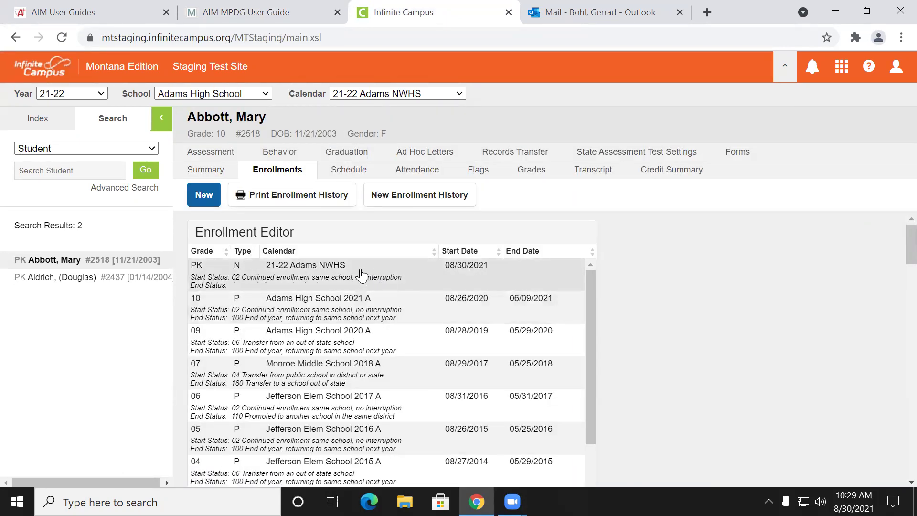
left_click(402, 301)
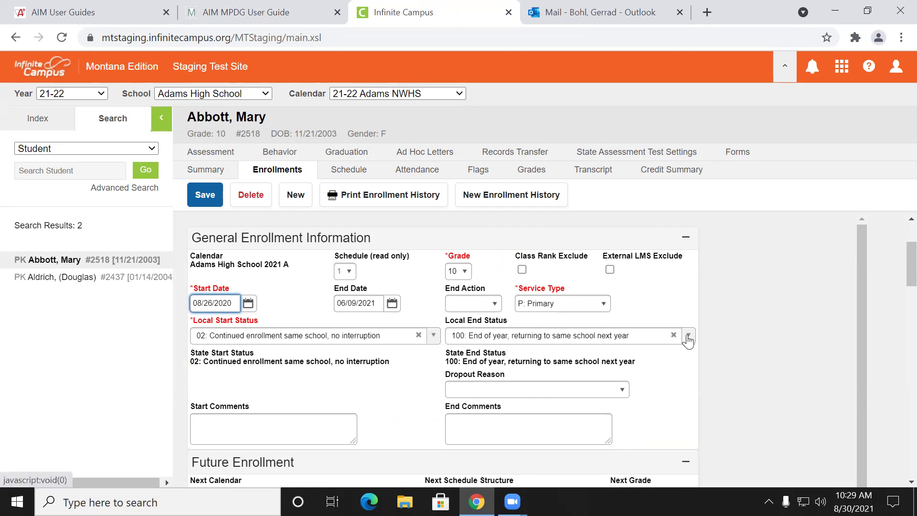
left_click(668, 335)
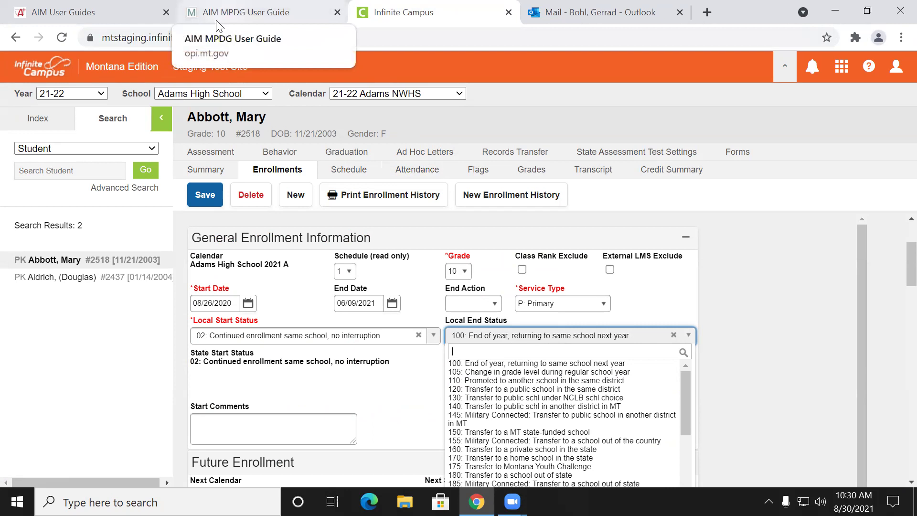
Step: Reread the Legal Names/Name Changes section in the AIM MPDG User Guide
left_click(285, 14)
scroll(418, 163, "down", 2)
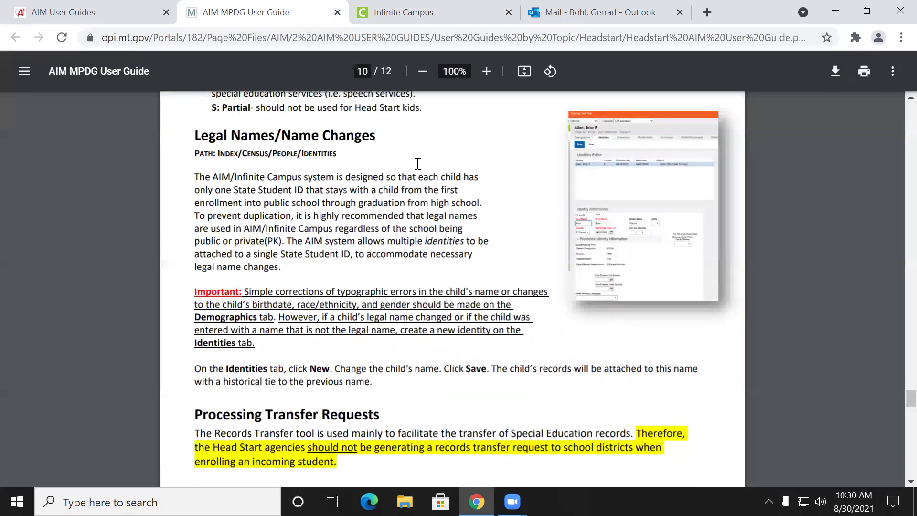
scroll(418, 164, "up", 3)
scroll(418, 163, "down", 3)
Step: Switch back to Infinite Campus, open the student's Census People record and inspect the Last Name in Demographics
left_click(412, 17)
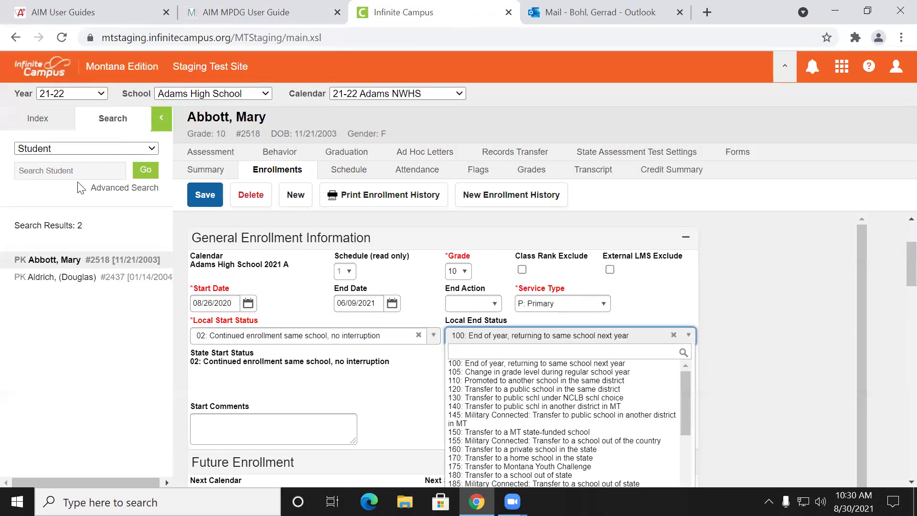
left_click(63, 132)
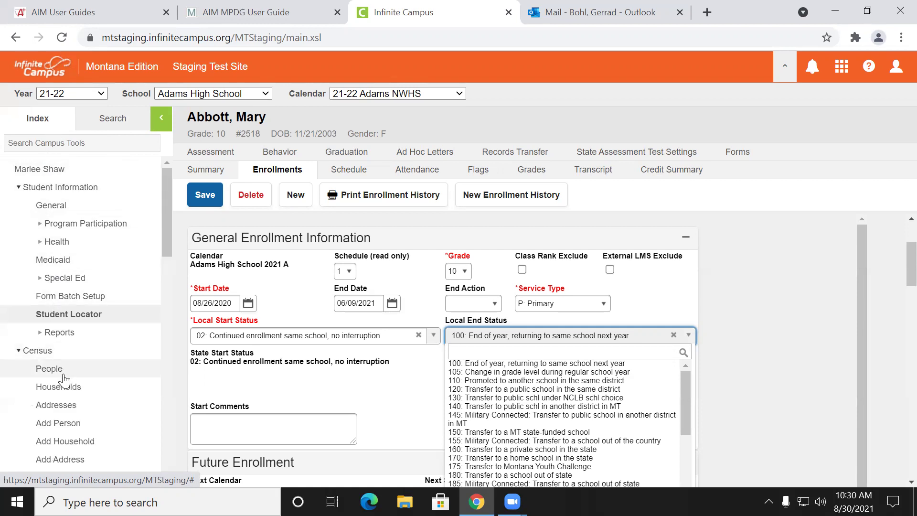
left_click(64, 375)
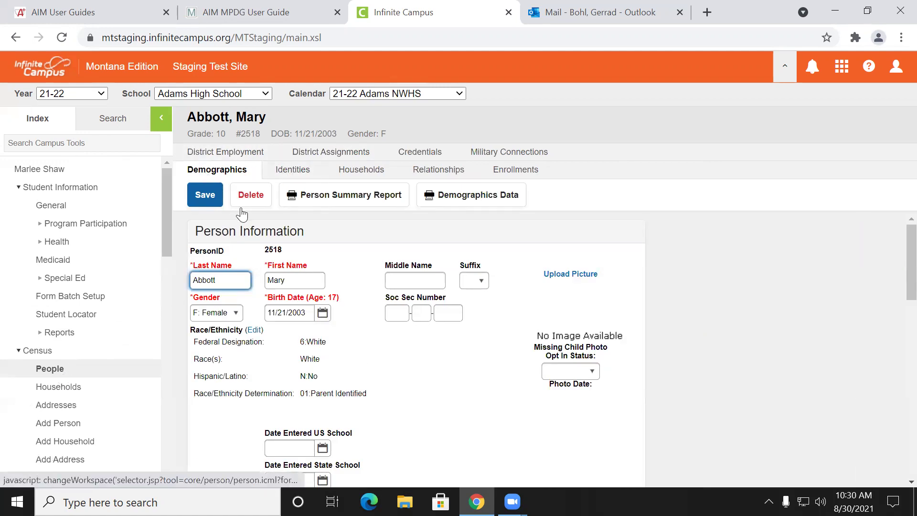
left_click_drag(231, 284, 200, 296)
left_click(216, 279)
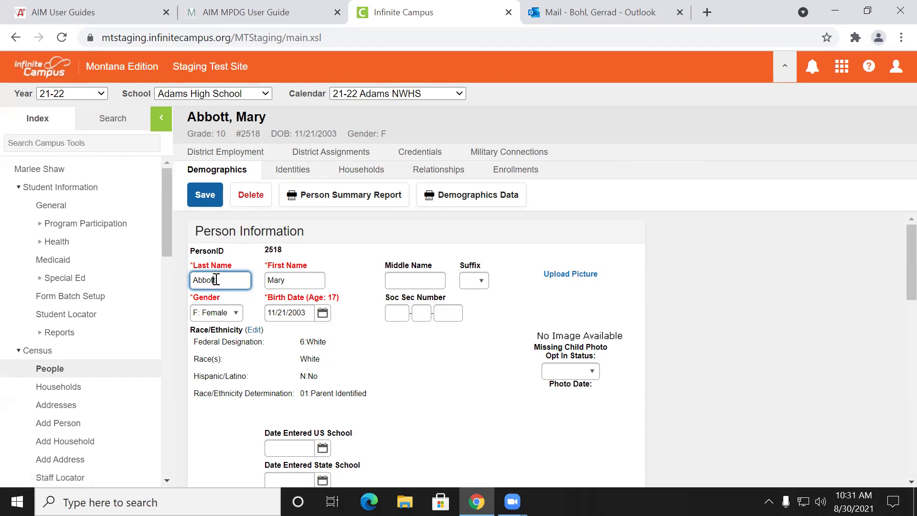
Step: Create and save a new identity for the student with the changed legal last name
left_click(293, 169)
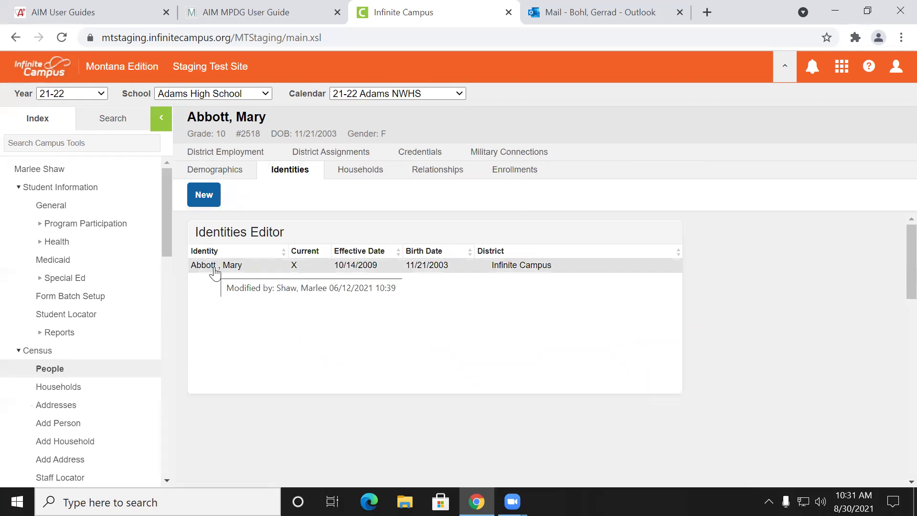
left_click(204, 205)
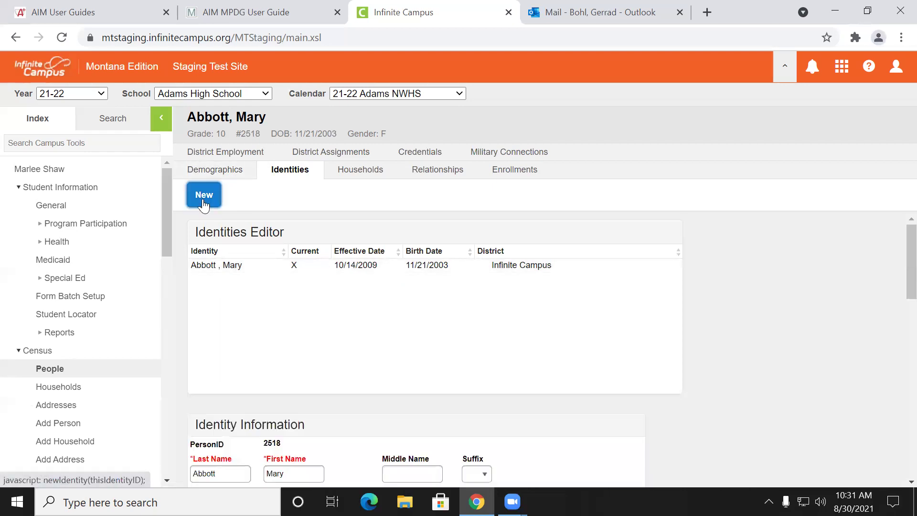
scroll(277, 239, "down", 3)
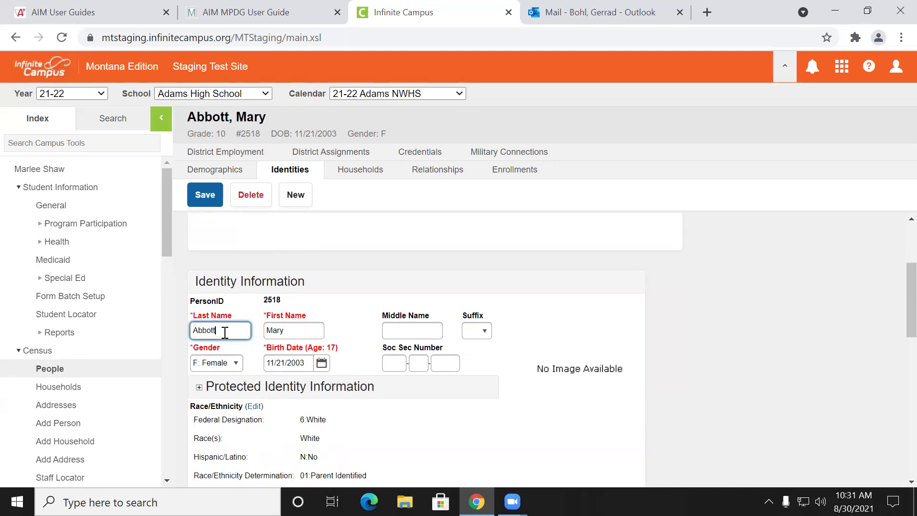
key("BackSpace")
key("BackSpace")
key("BackSpace")
key("BackSpace")
key("BackSpace")
type("Smith")
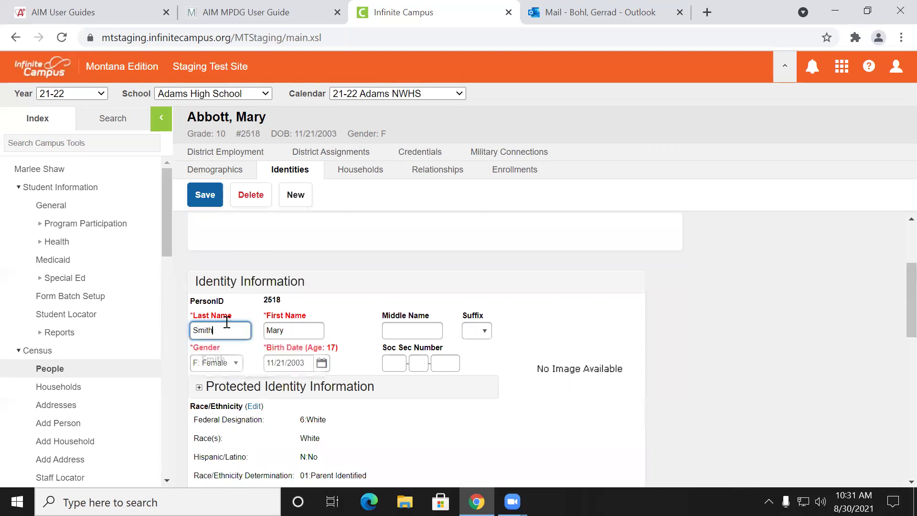
left_click(203, 196)
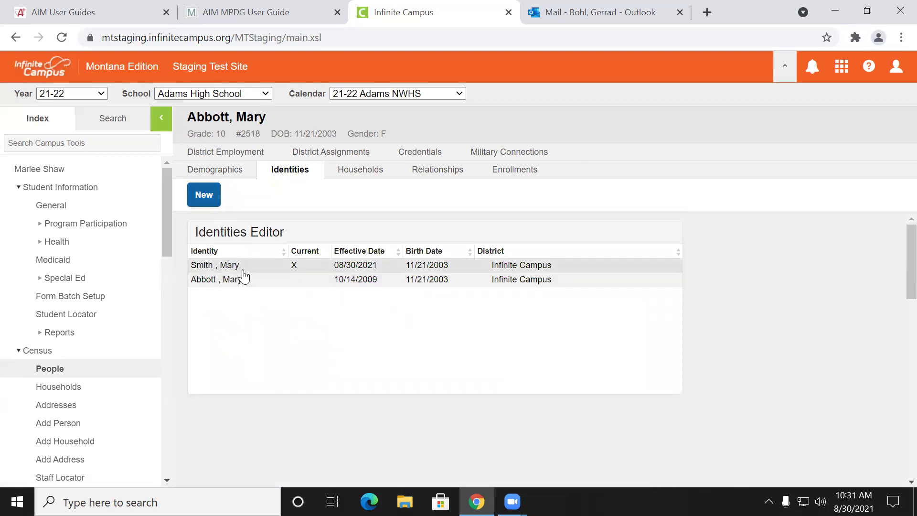
mouse_move(245, 275)
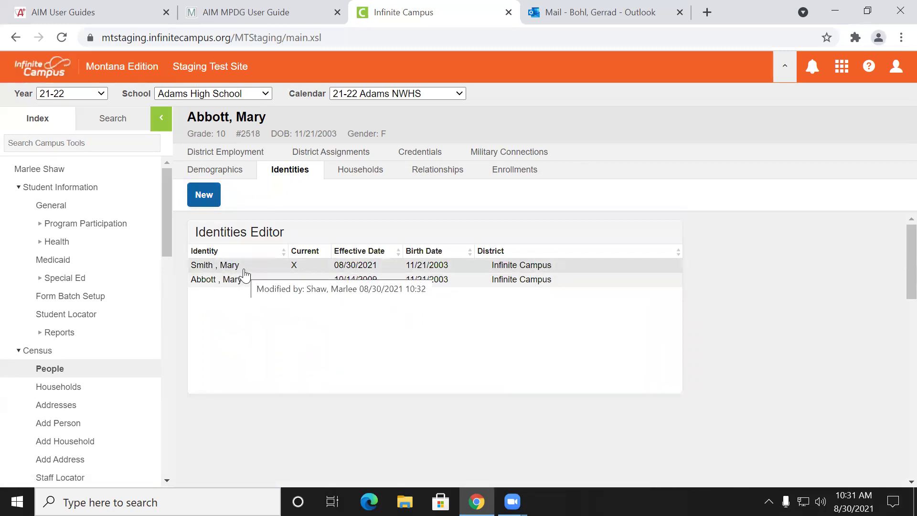
Step: Delete the student's current identity with the 08/30/2021 effective date
mouse_move(225, 290)
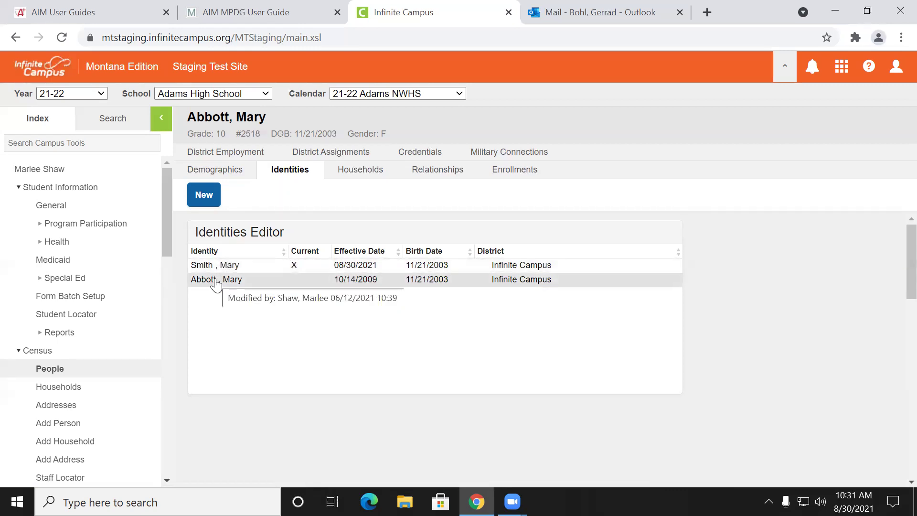
left_click(219, 265)
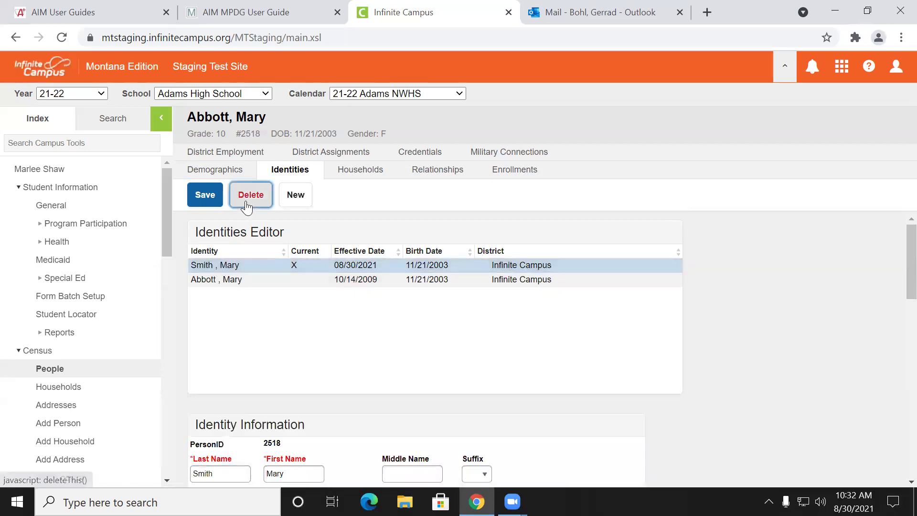
left_click(246, 207)
left_click(517, 113)
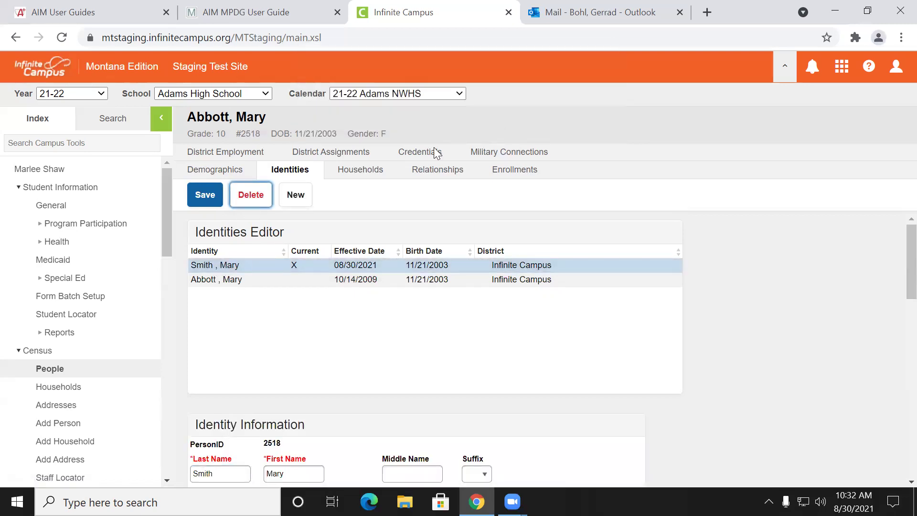
Step: Open the student's remaining identity, add a final "e" to the Last Name as a spelling correction, and save it
left_click(220, 273)
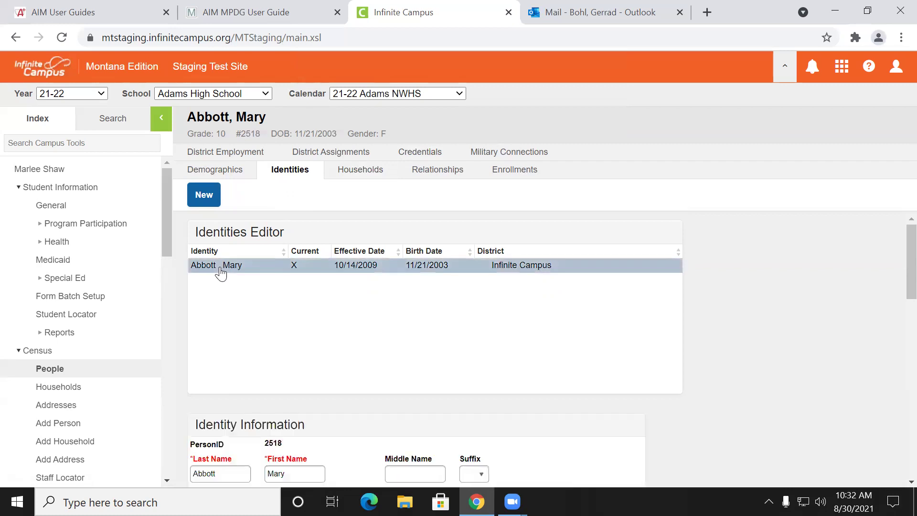
scroll(265, 301, "down", 2)
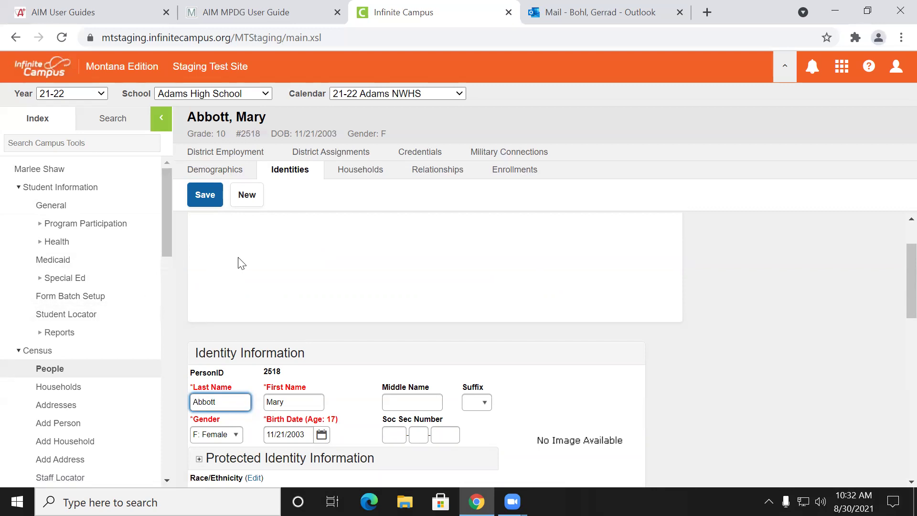
scroll(247, 252, "down", 1)
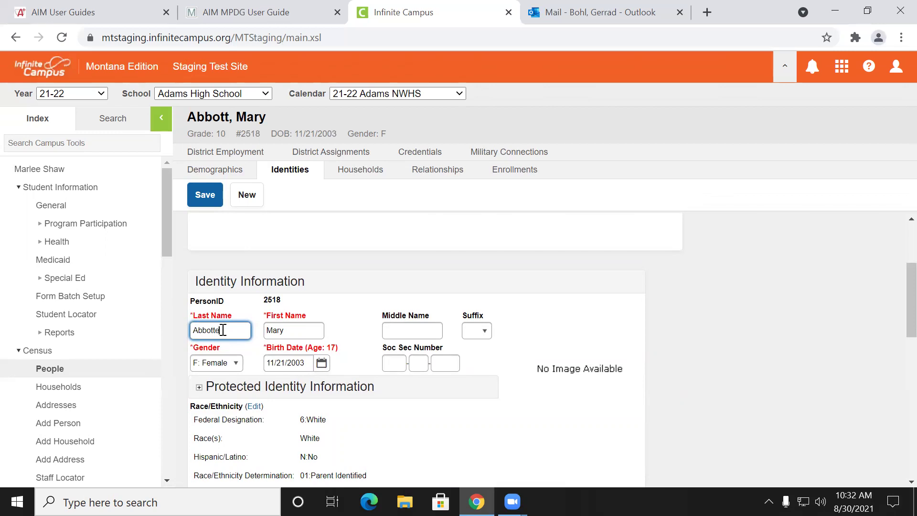
left_click(210, 203)
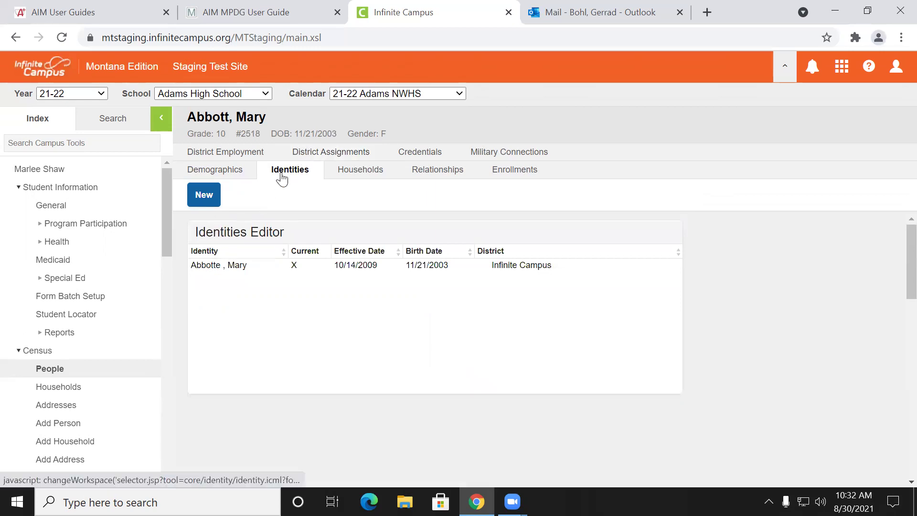
Step: Compare the student's last name in Demographics with the entry in the Identities Editor
left_click(242, 180)
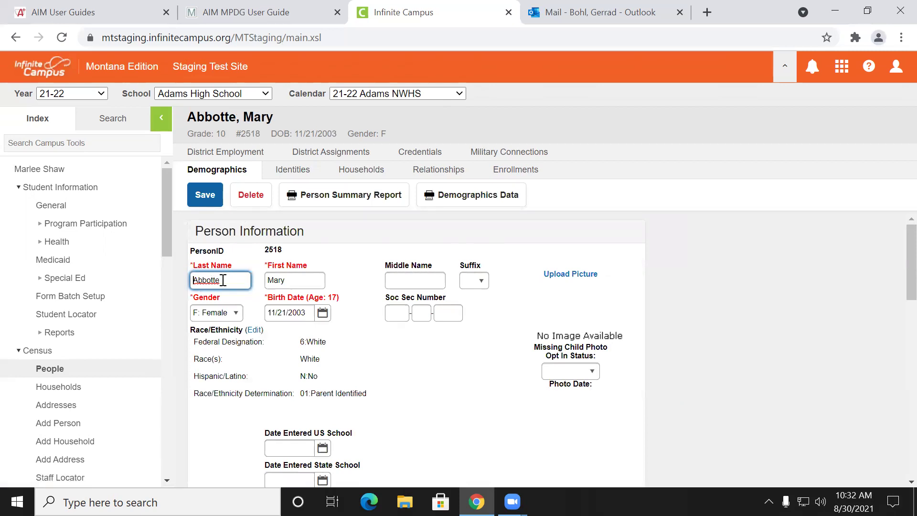
left_click(288, 178)
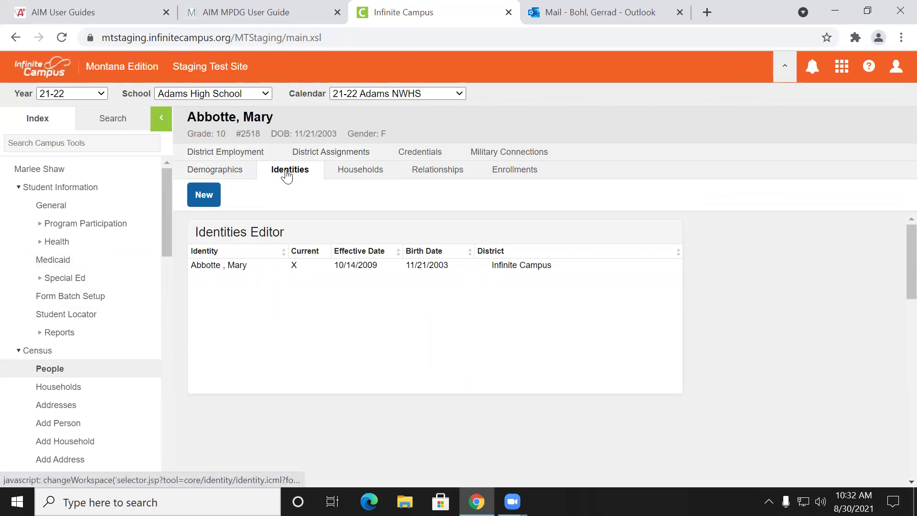
left_click(236, 170)
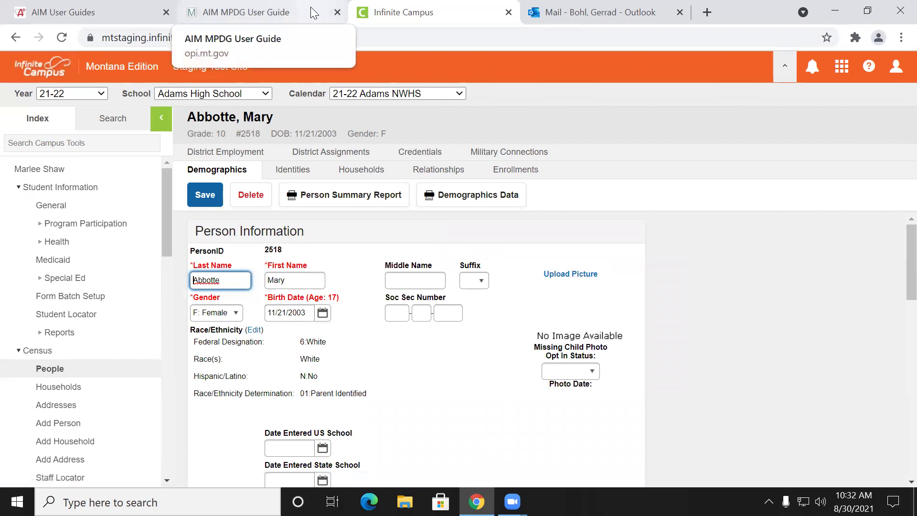
Step: Read Processing Transfer Requests and Transfer out of District in the AIM MPDG User Guide, and view the Process Alerts inbox in Infinite Campus
left_click(311, 7)
scroll(364, 143, "down", 6)
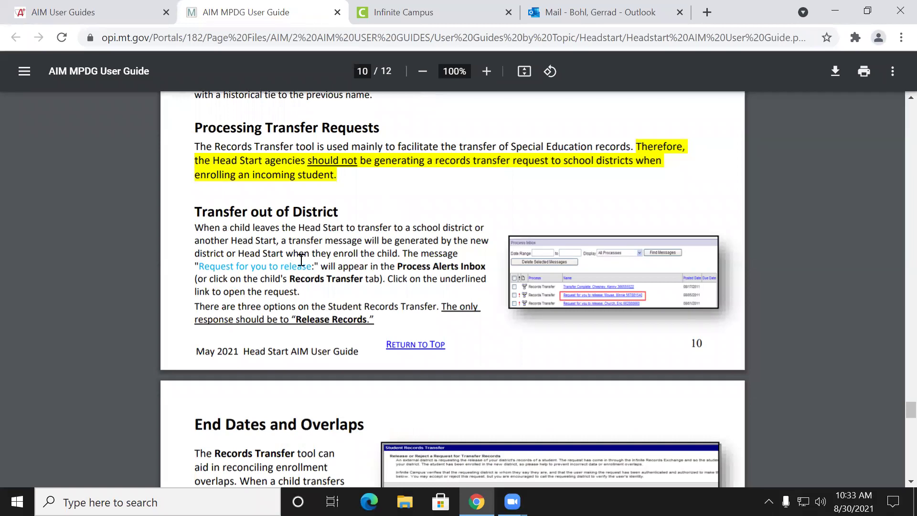
left_click(398, 18)
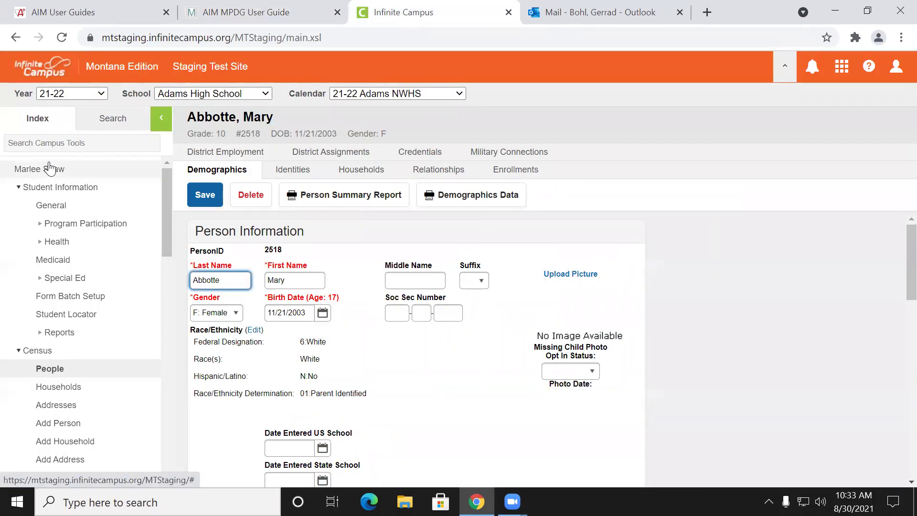
left_click(38, 122)
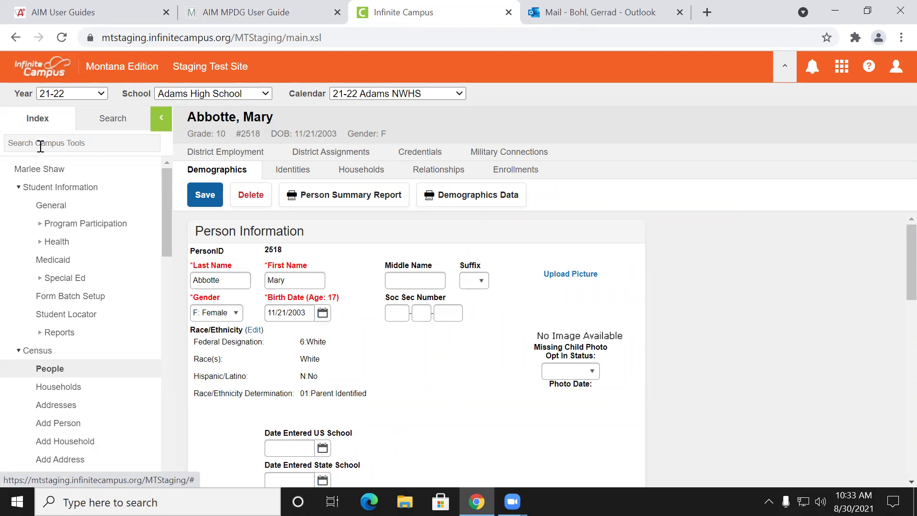
left_click(36, 171)
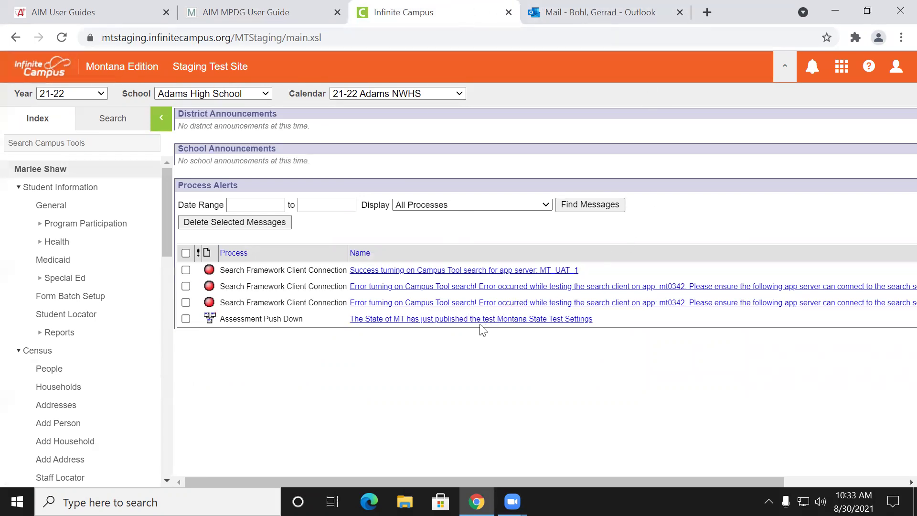
mouse_move(359, 309)
Step: Return to the AIM MPDG User Guide, read End Dates and Overlaps, and highlight the rule about a child's End Date
left_click(293, 12)
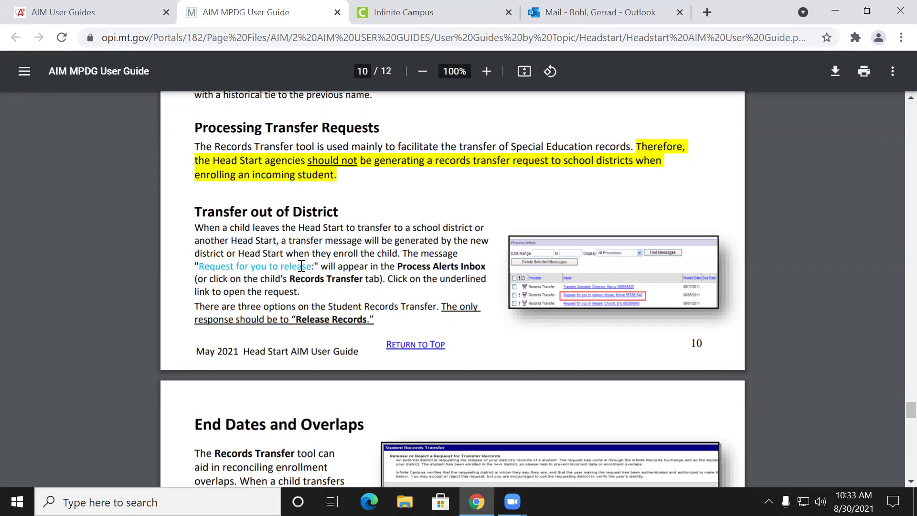
left_click(433, 8)
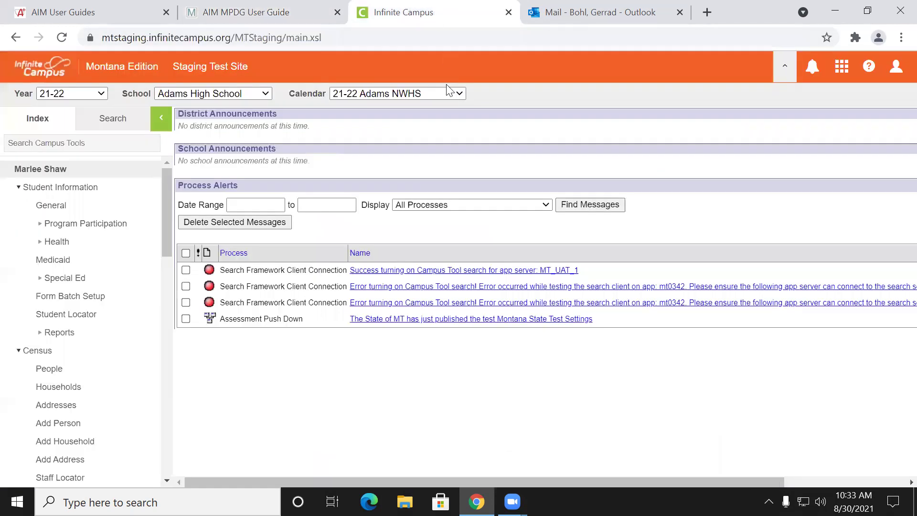
left_click(292, 13)
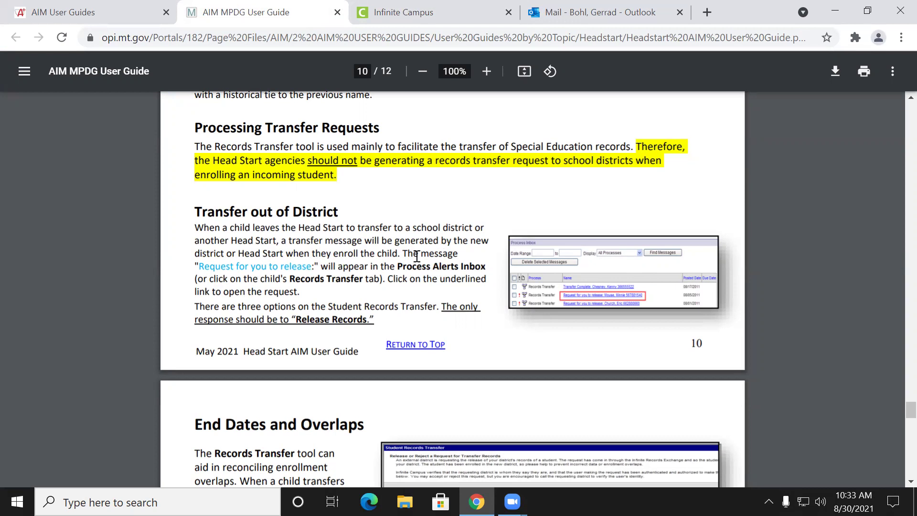
scroll(325, 322, "down", 3)
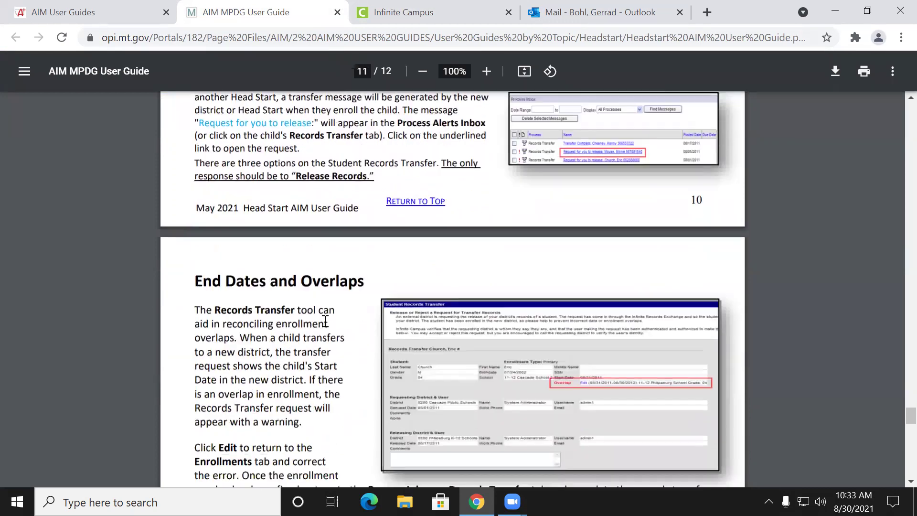
scroll(325, 321, "down", 2)
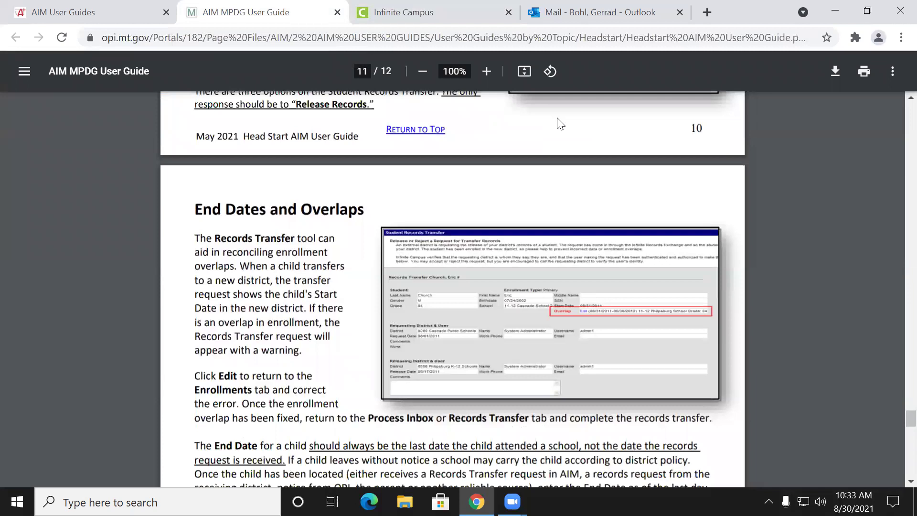
scroll(334, 241, "down", 2)
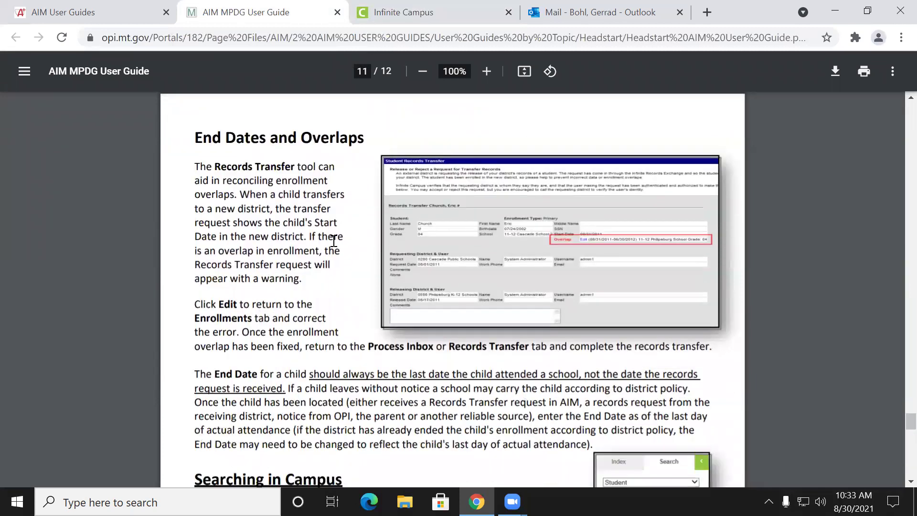
scroll(334, 242, "down", 2)
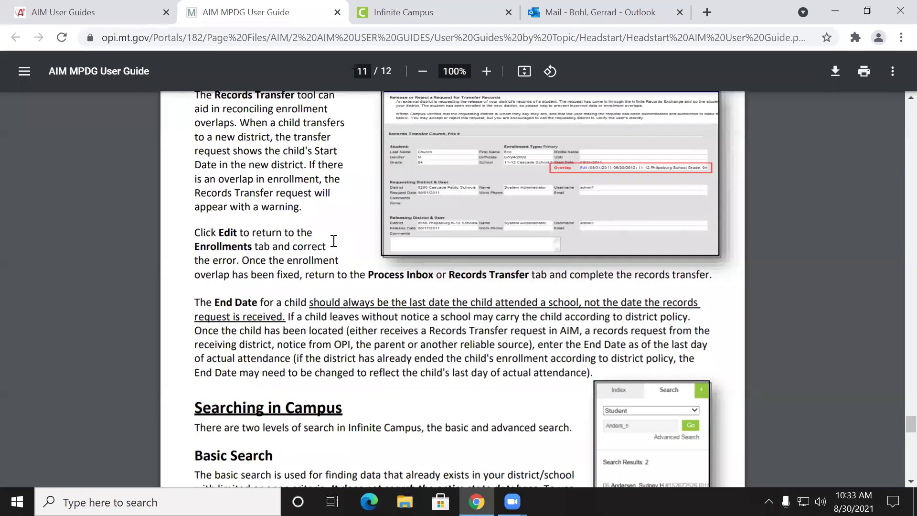
scroll(334, 241, "up", 2)
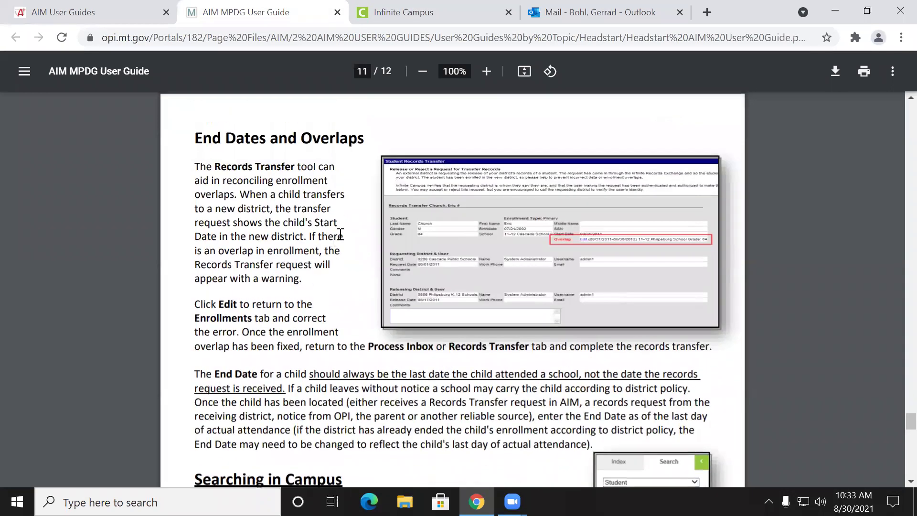
left_click_drag(213, 375, 574, 376)
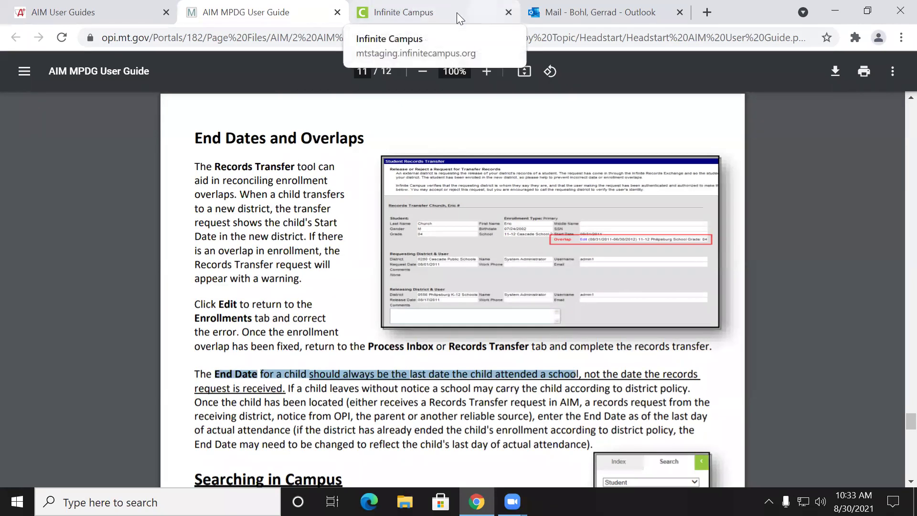
Step: Switch to Infinite Campus, view the student's Enrollments list from the search results, and go back to the Process Alerts inbox
left_click(428, 19)
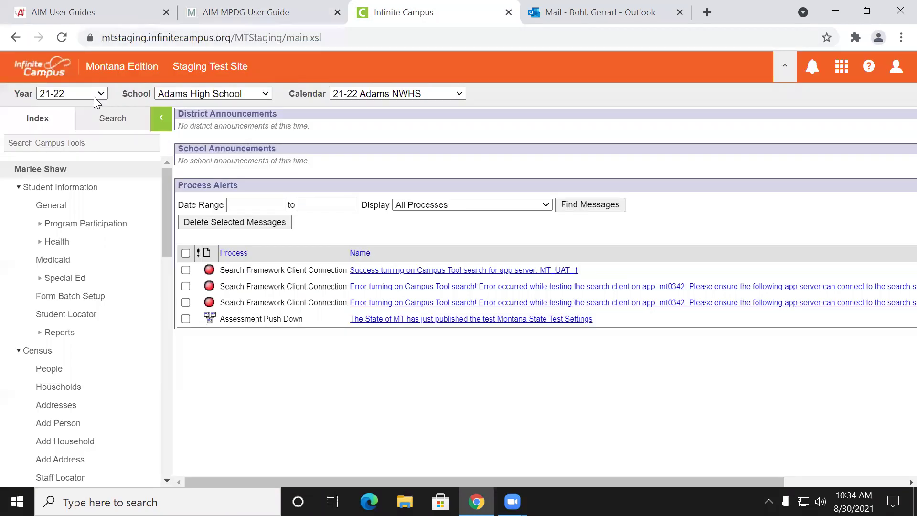
left_click(96, 125)
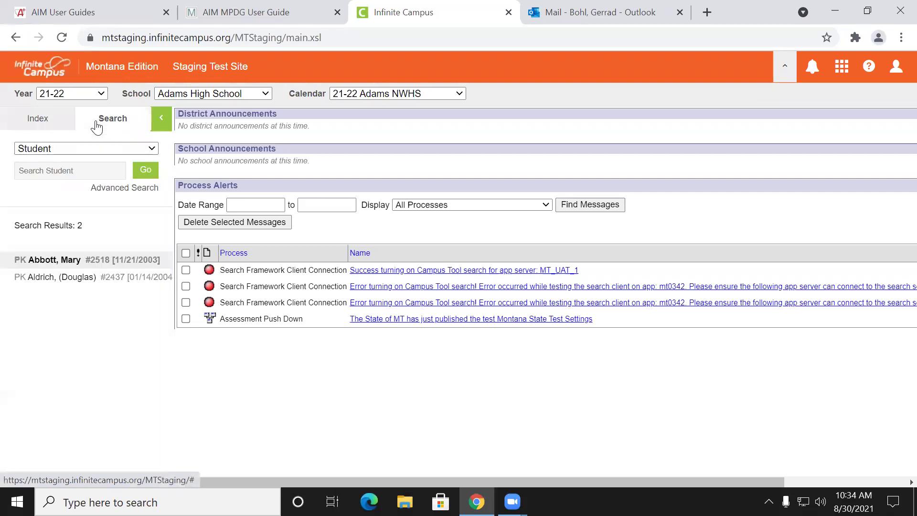
left_click(52, 268)
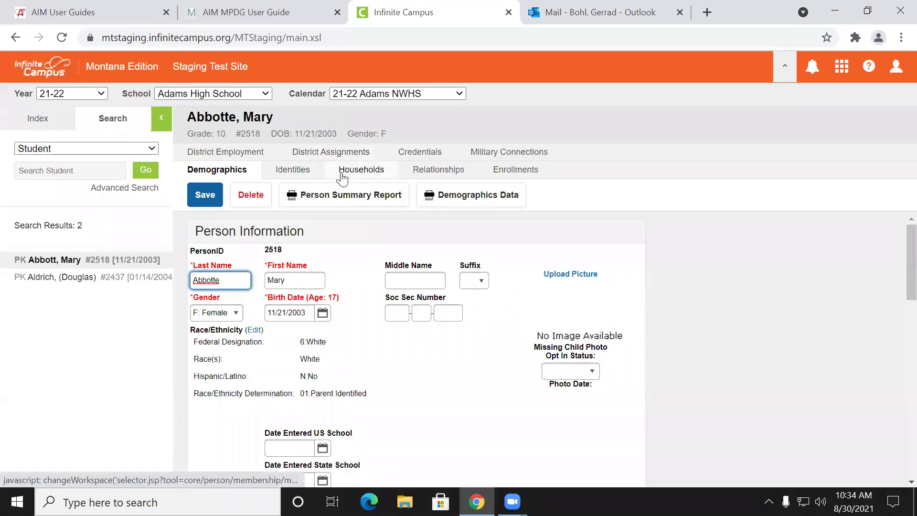
left_click(525, 169)
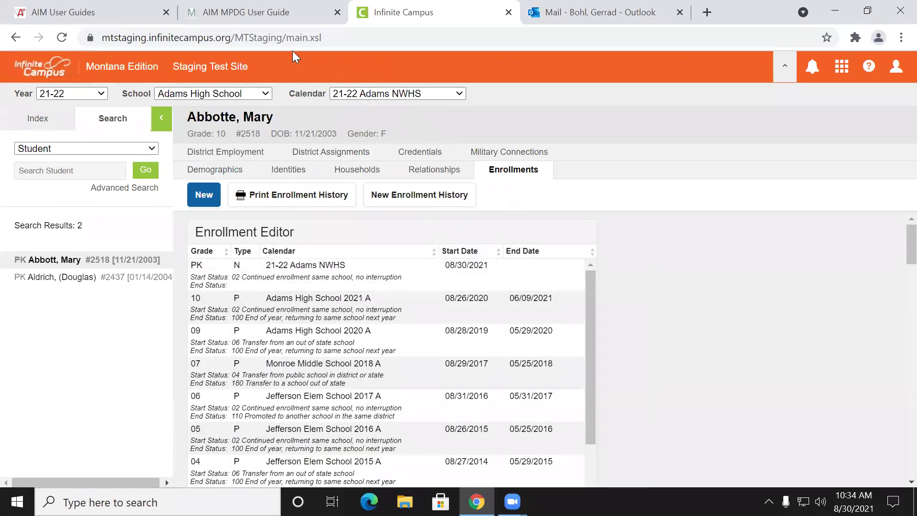
left_click(25, 126)
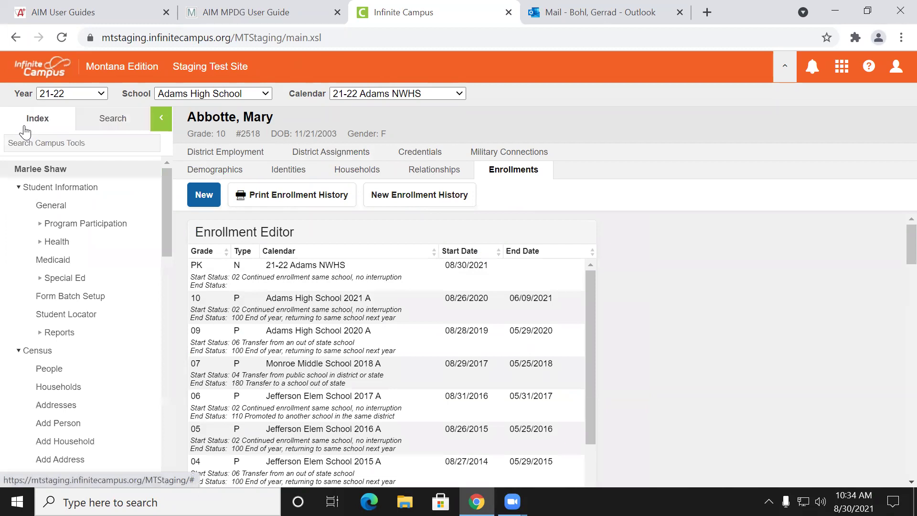
left_click(39, 171)
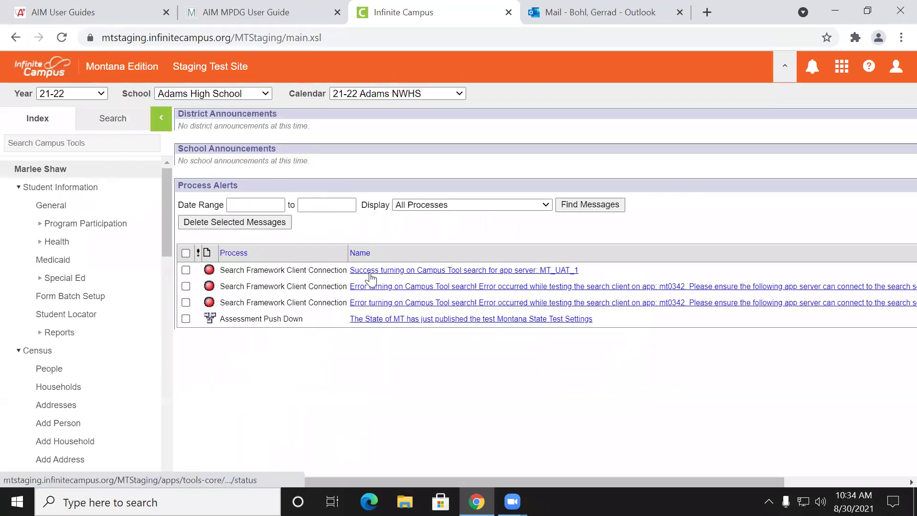
Step: Reopen the student from the search results and inspect the End Date field of the PK 21-22 Adams NWHS enrollment
left_click(113, 122)
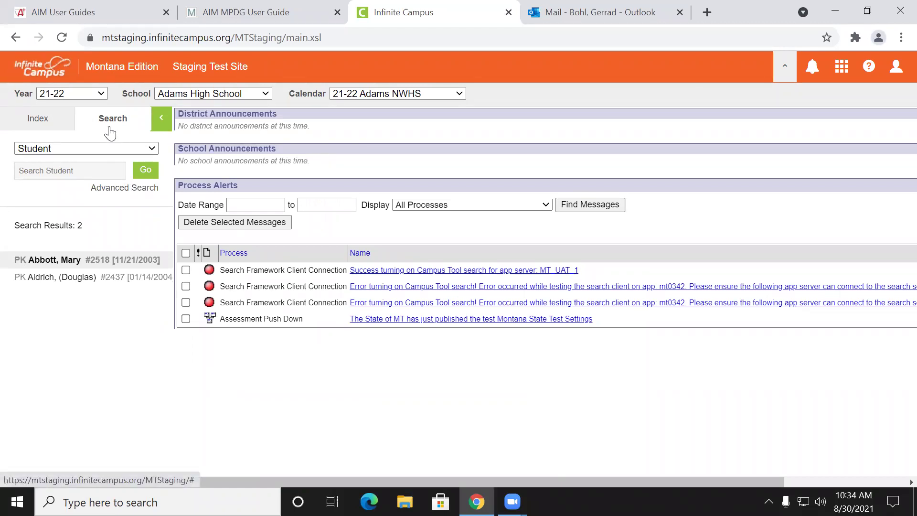
left_click(72, 259)
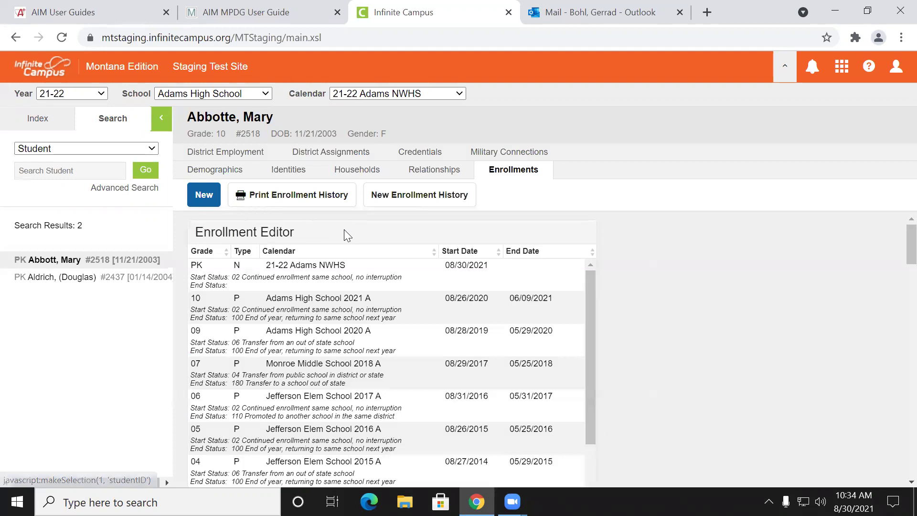
left_click(523, 266)
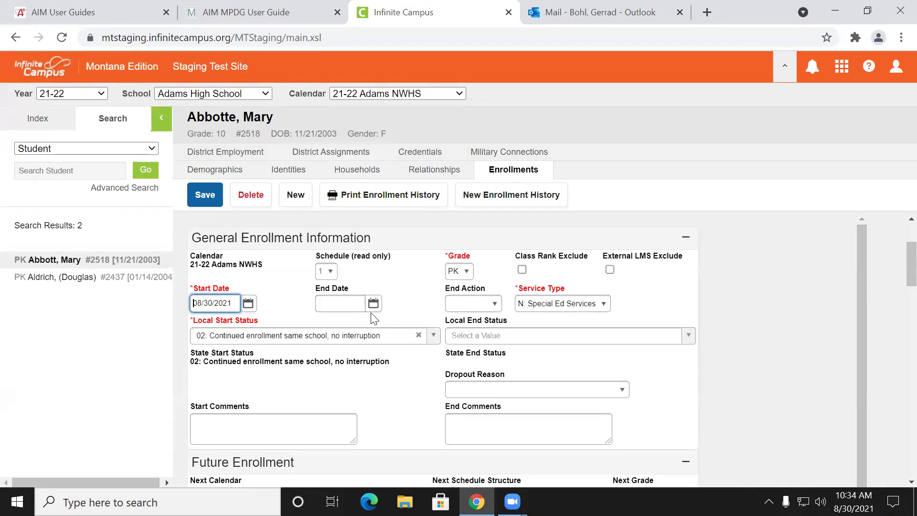
left_click(342, 304)
left_click(394, 281)
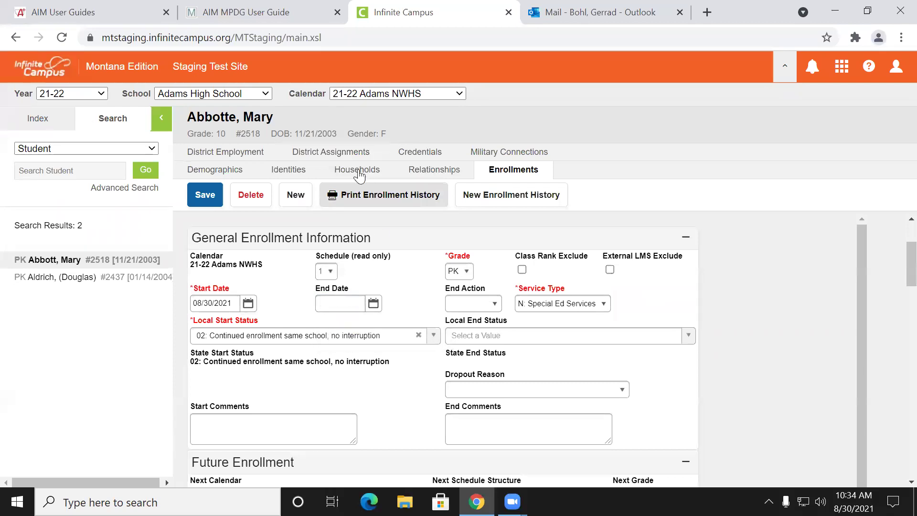
Step: Return to the AIM MPDG User Guide and read the Searching in Campus, Advanced Search and Reports sections
left_click(270, 12)
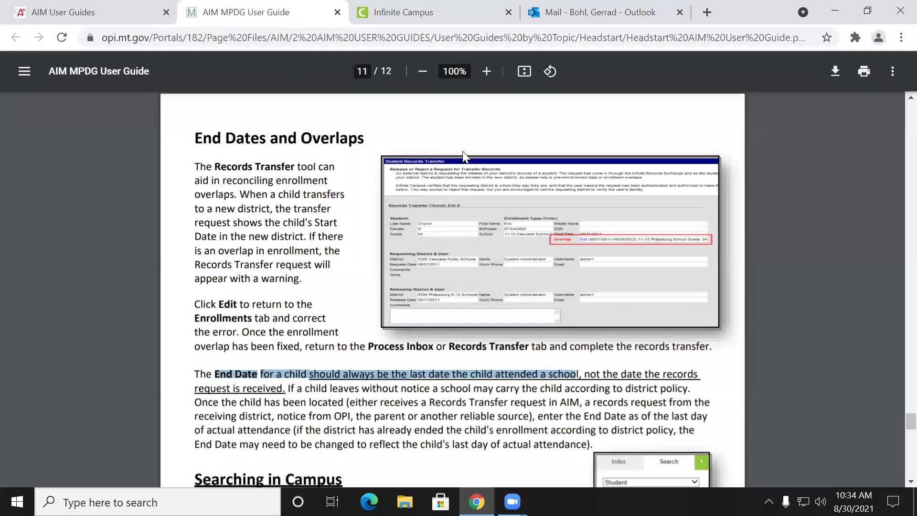
scroll(476, 154, "down", 6)
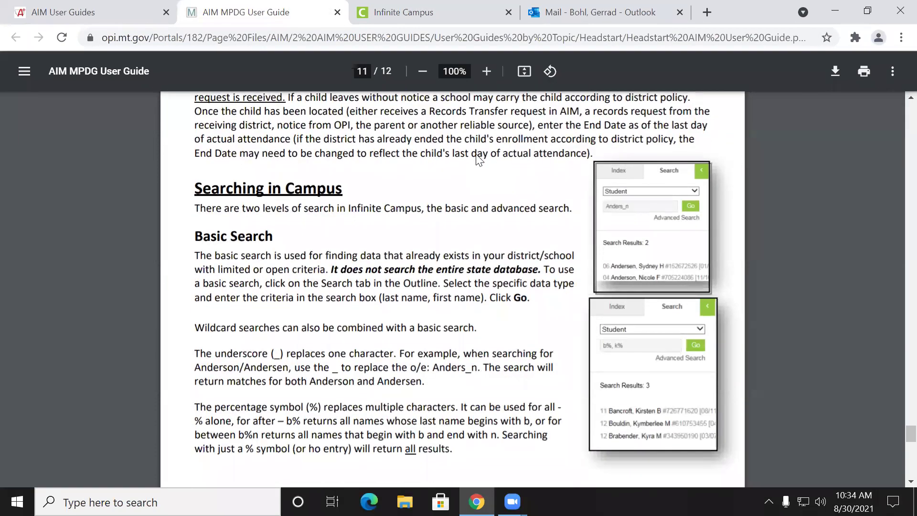
scroll(477, 158, "down", 2)
scroll(270, 135, "down", 3)
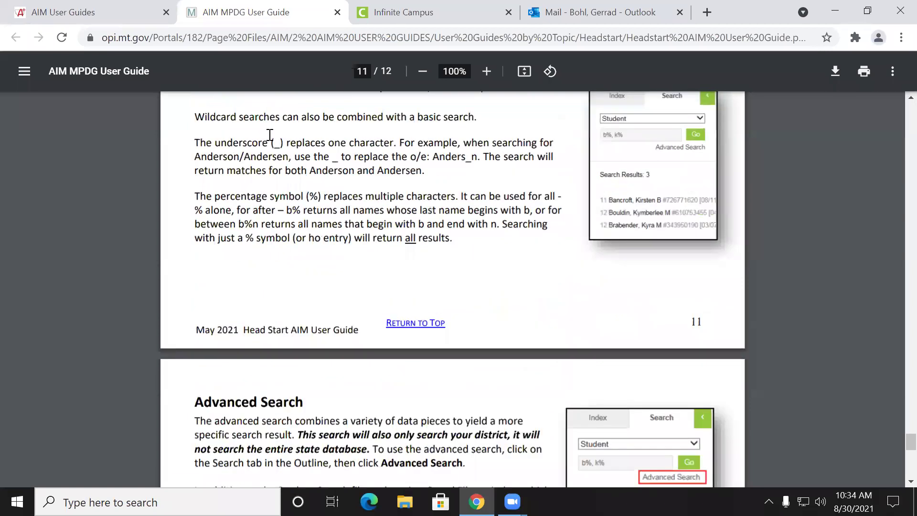
scroll(270, 136, "down", 2)
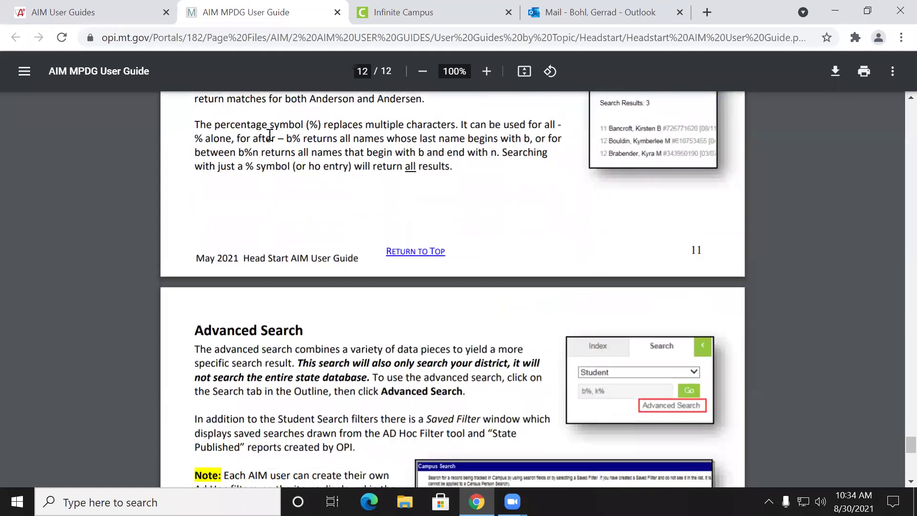
scroll(269, 135, "down", 5)
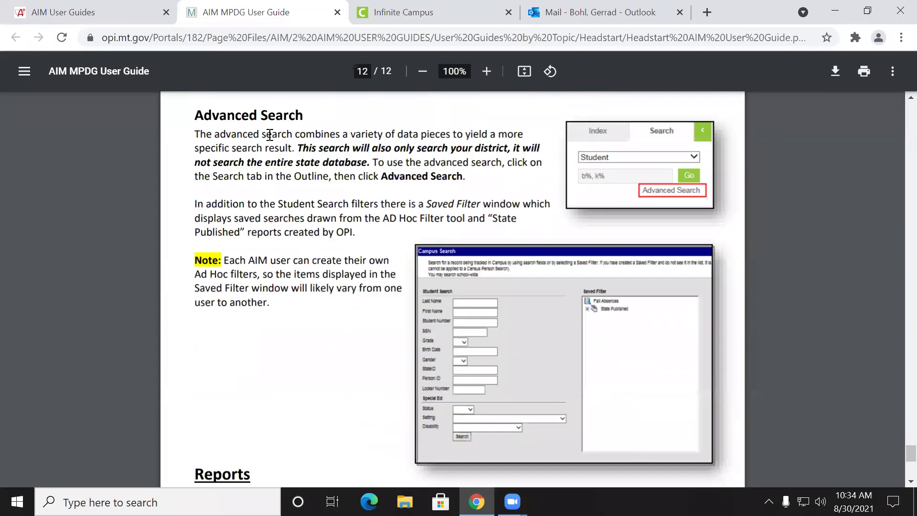
scroll(269, 135, "down", 3)
scroll(270, 135, "up", 3)
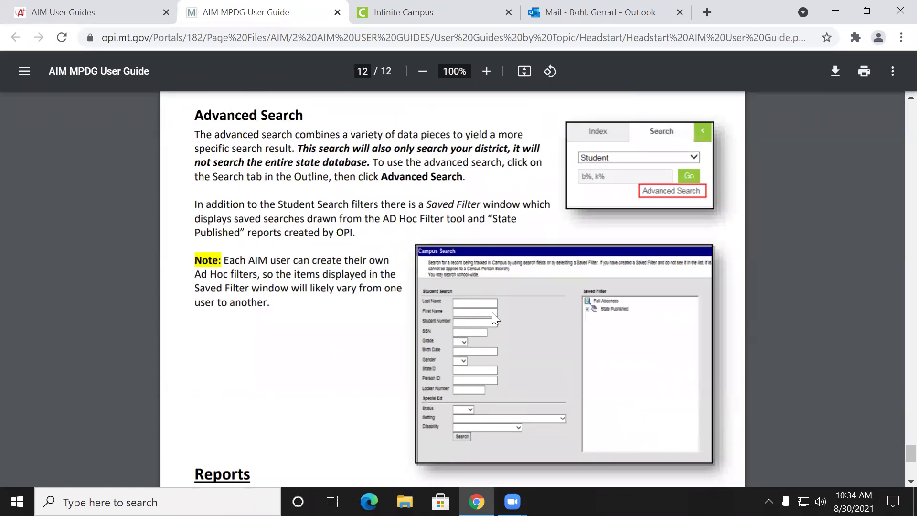
scroll(546, 264, "down", 2)
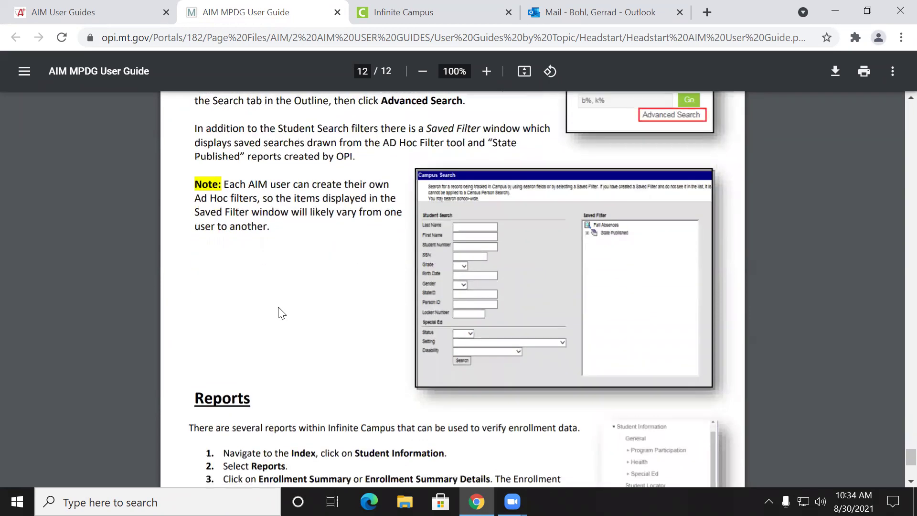
scroll(282, 313, "down", 5)
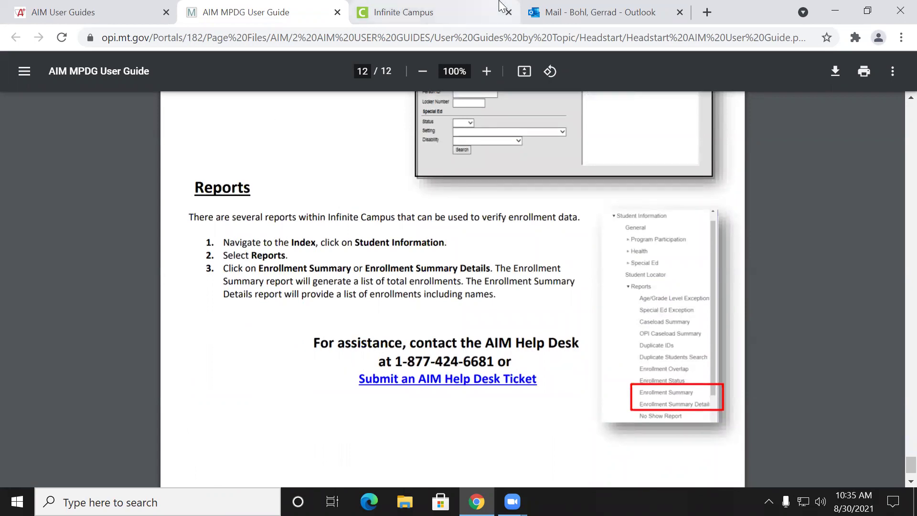
Step: Switch to Infinite Campus, open the Enrollment Summary Details report for Student Information, and review its effective date, enrollment type and status options
left_click(458, 20)
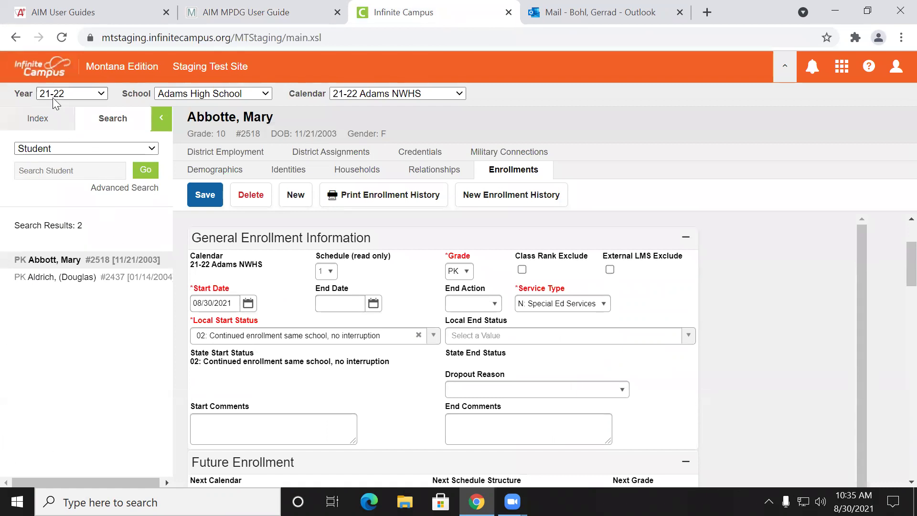
left_click(46, 121)
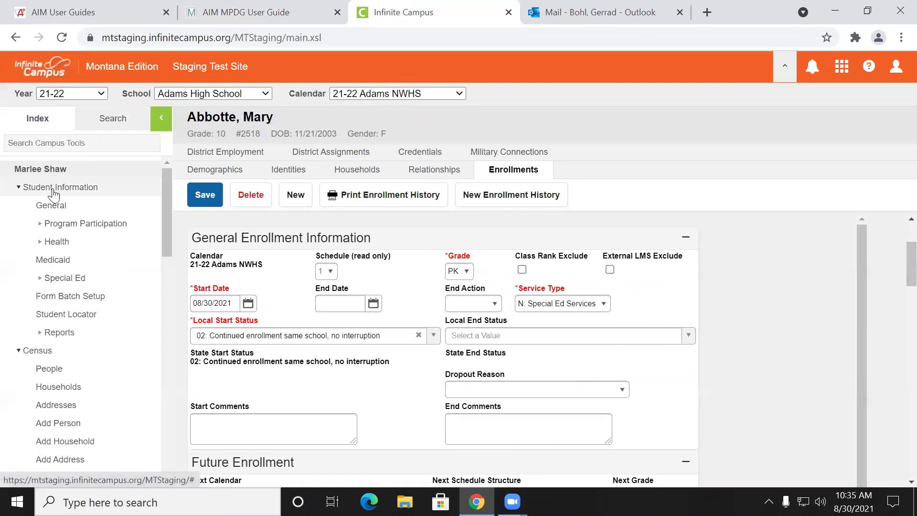
left_click(59, 333)
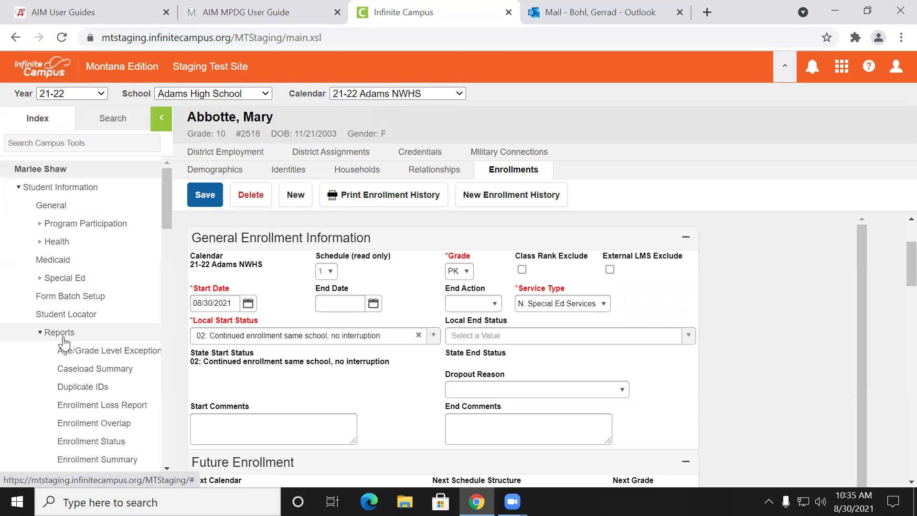
scroll(96, 334, "down", 3)
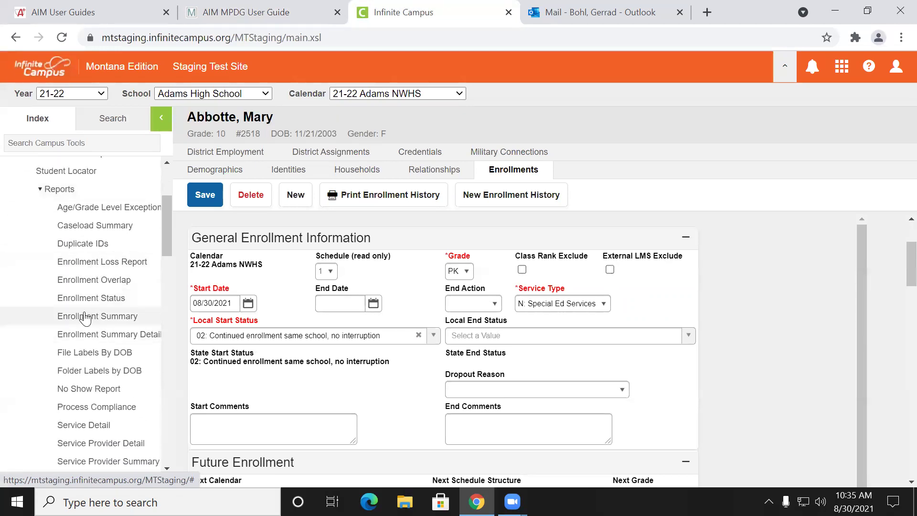
left_click(104, 337)
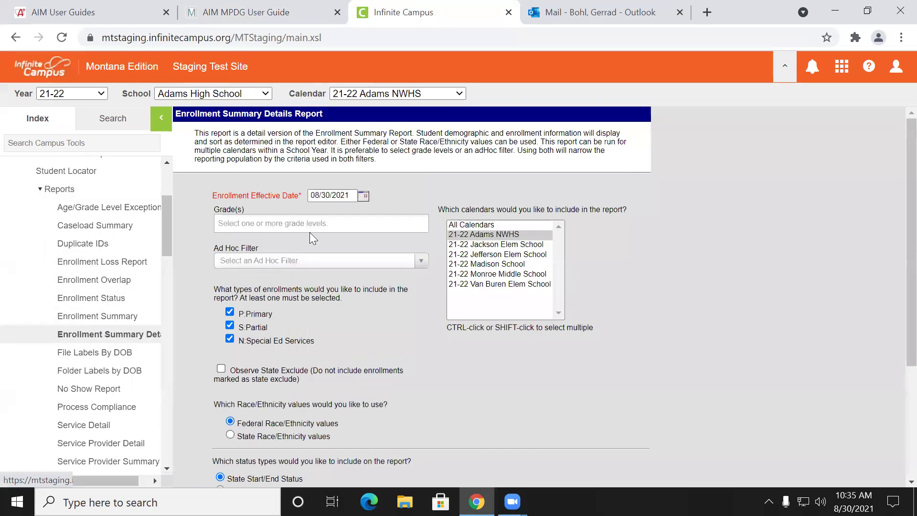
left_click_drag(351, 197, 301, 211)
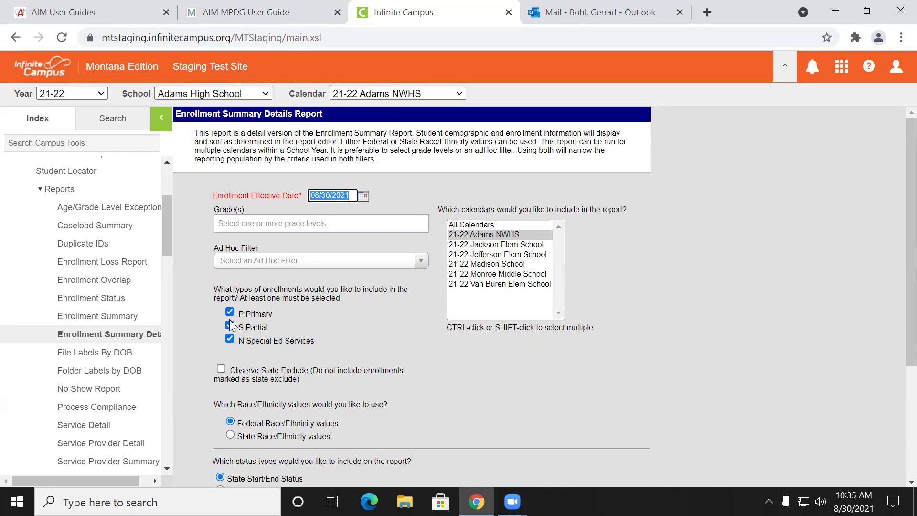
scroll(296, 306, "down", 3)
scroll(305, 293, "down", 1)
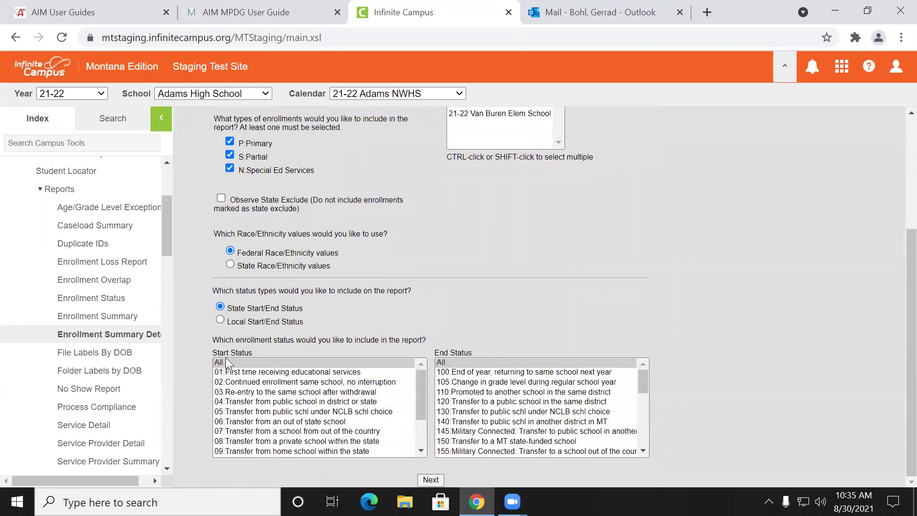
Step: Try start statuses 01 First time receiving educational services and 02 Continued enrollment as report filters, and reset Start Status to All
left_click(251, 373)
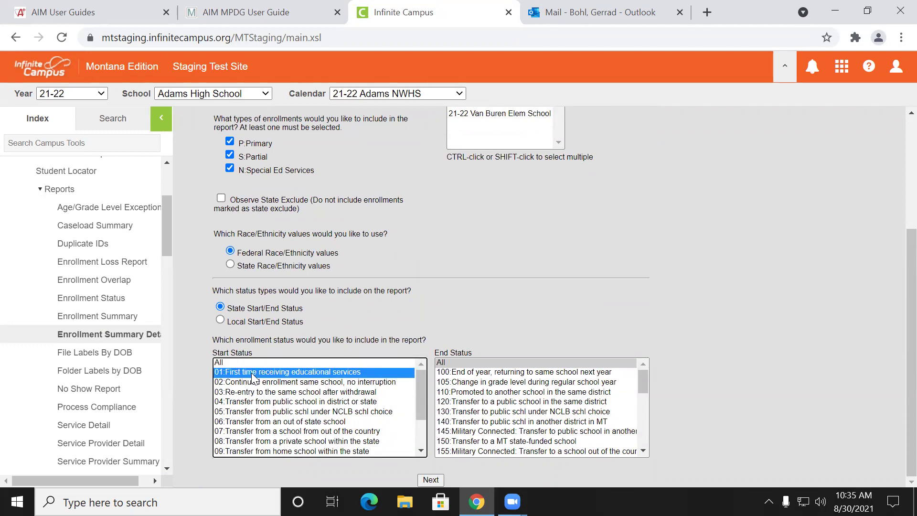
left_click(257, 382)
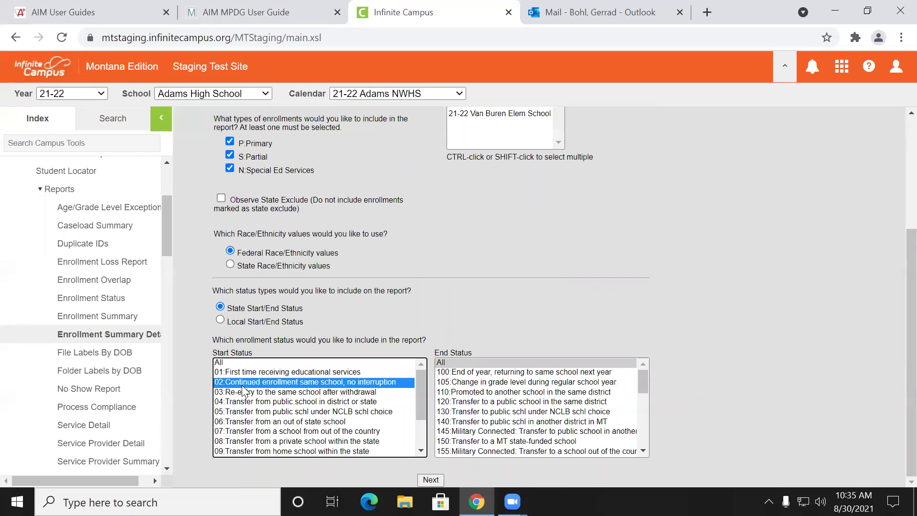
left_click(235, 371)
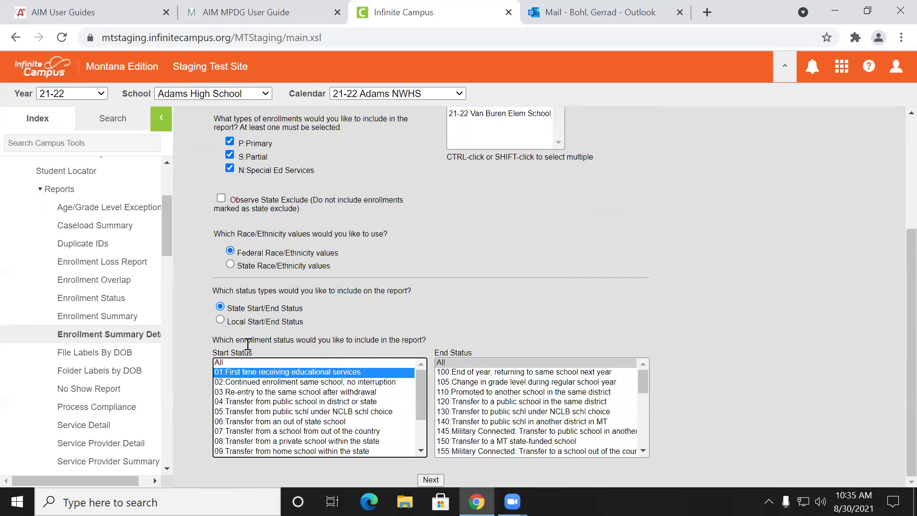
left_click(239, 363)
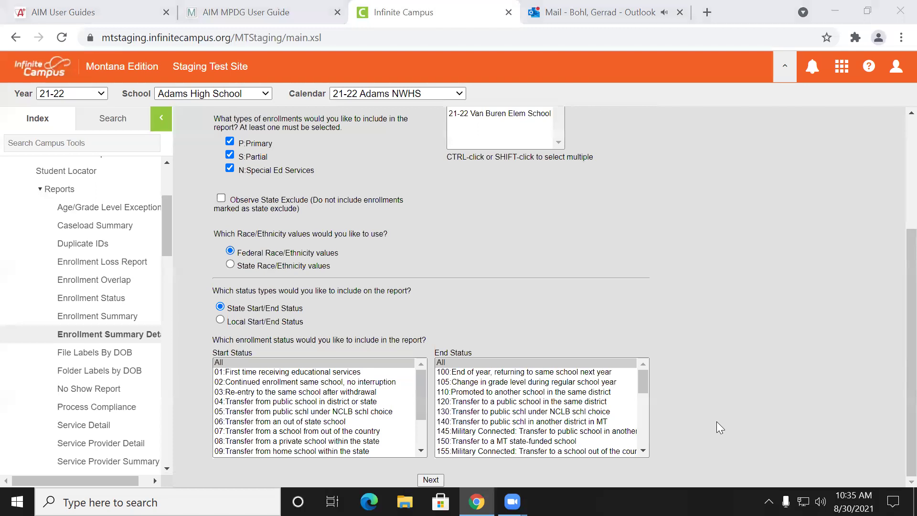
Step: Continue to the report's field options, generate it in PDF format with all fields sorted by Alpha, and inspect its generation date
left_click(431, 480)
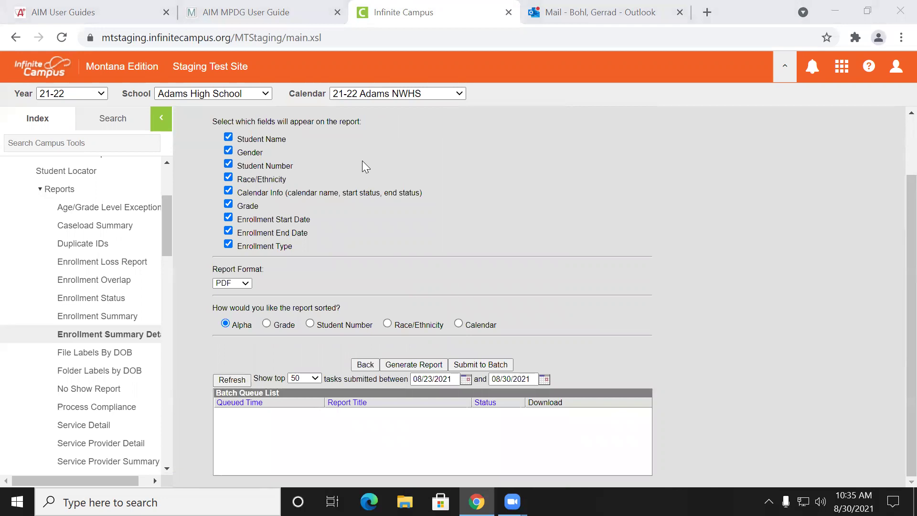
scroll(222, 217, "up", 2)
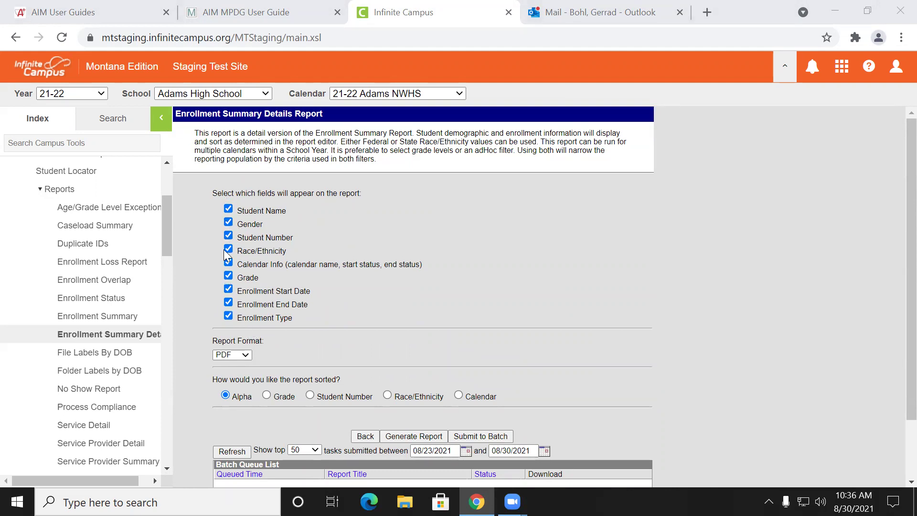
scroll(293, 286, "down", 2)
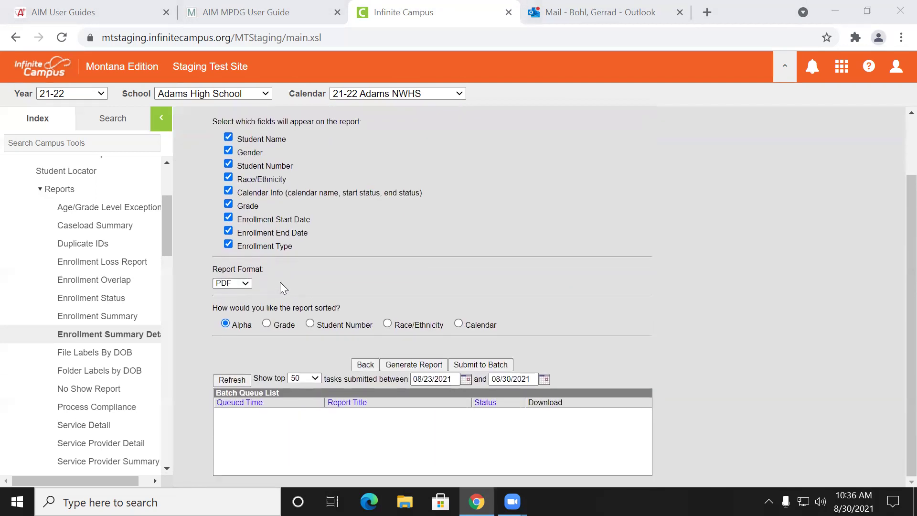
left_click(243, 284)
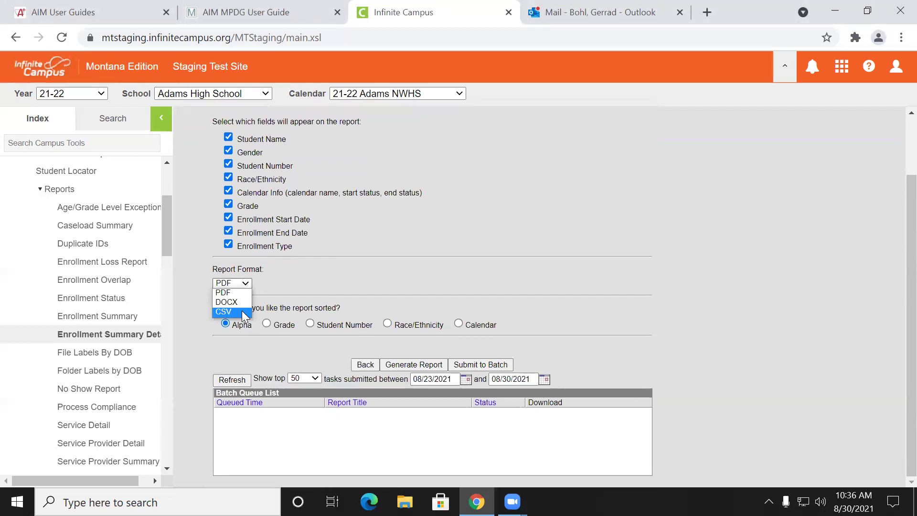
left_click(397, 365)
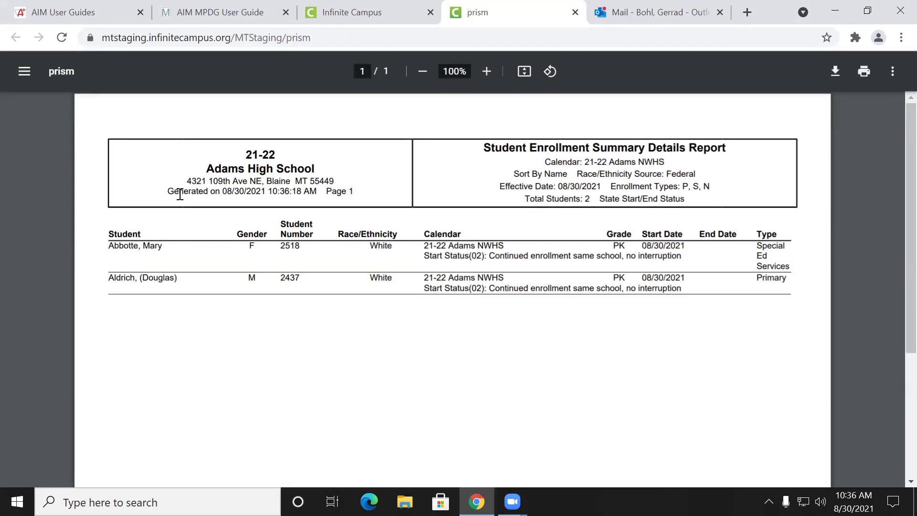
left_click_drag(165, 198, 329, 192)
left_click(475, 168)
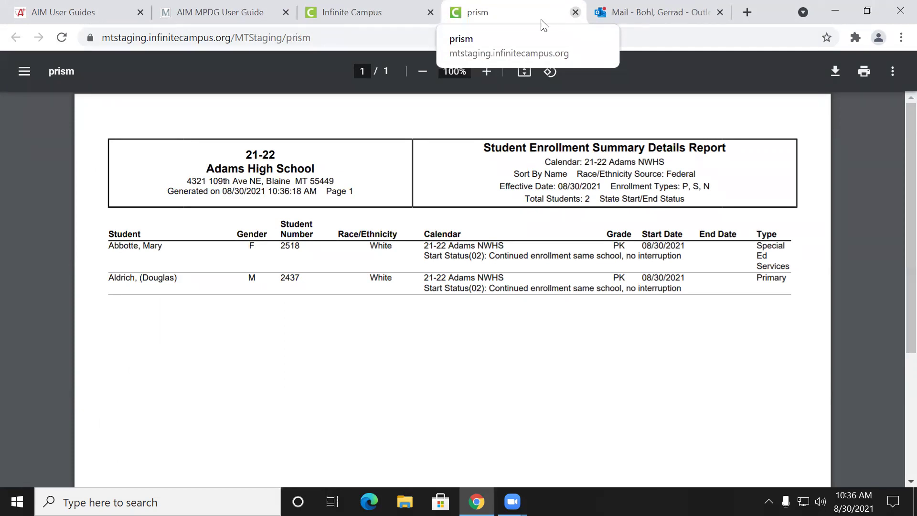
Step: Generate the Enrollment Summary Details report again in CSV format, view the downloaded file in Excel, and close it
left_click(363, 12)
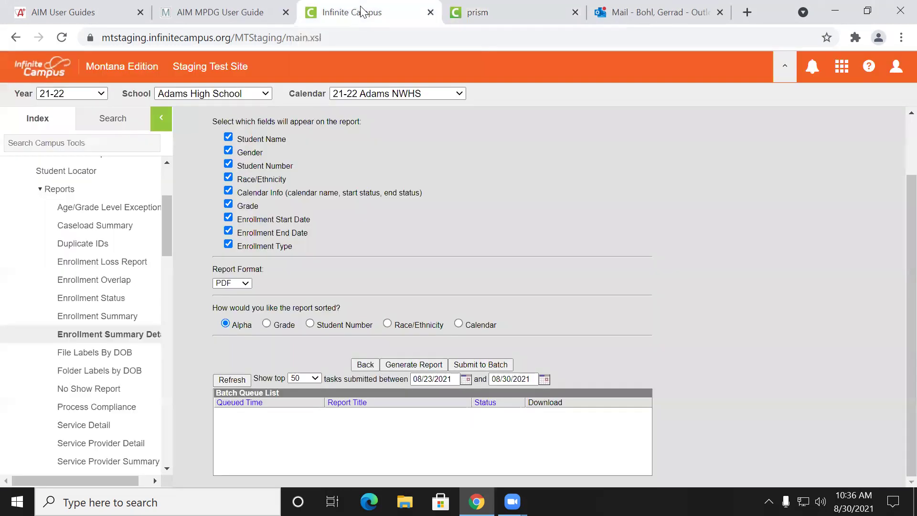
left_click(231, 282)
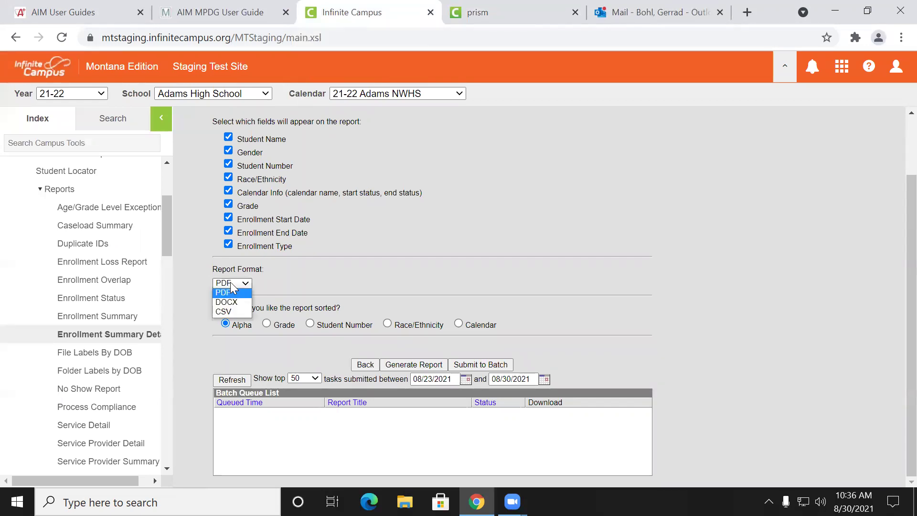
left_click(238, 314)
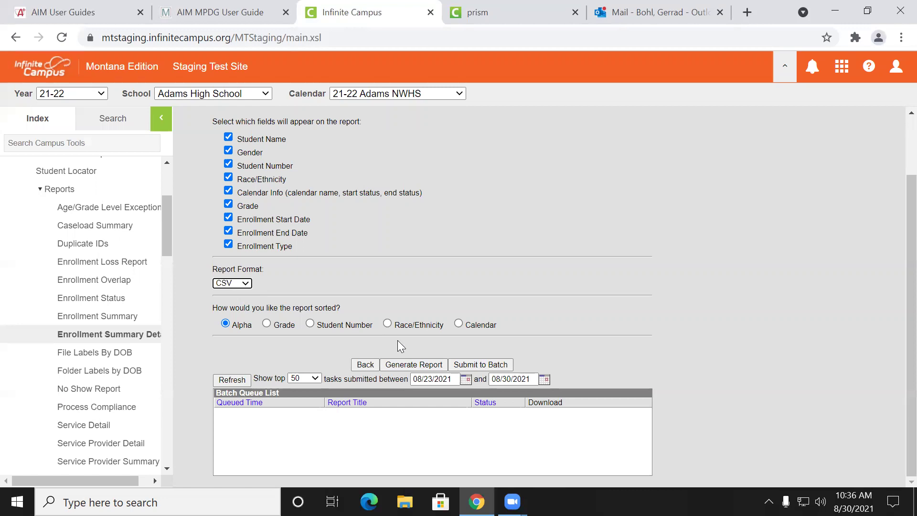
left_click(410, 364)
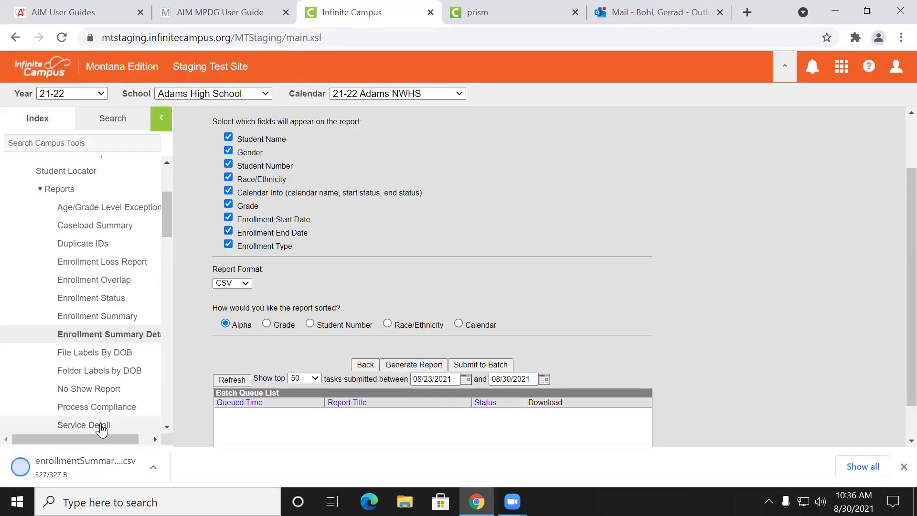
left_click(99, 461)
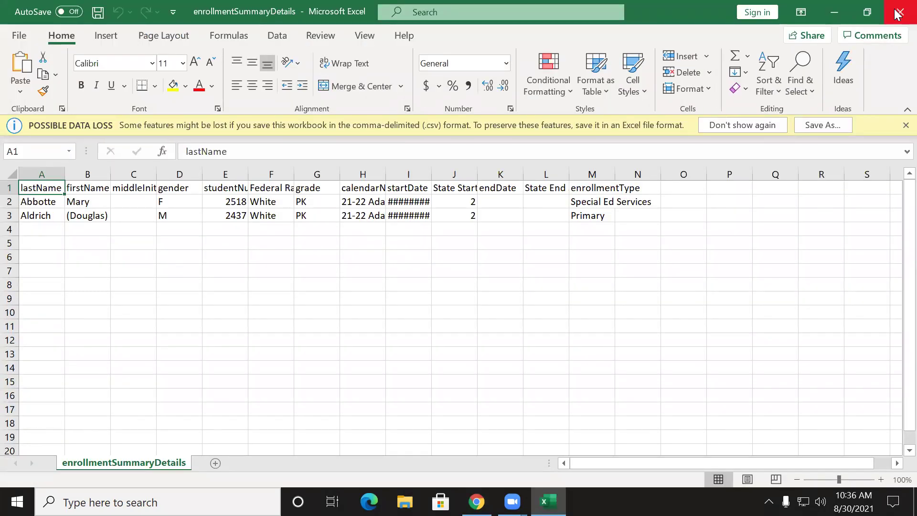
left_click(899, 14)
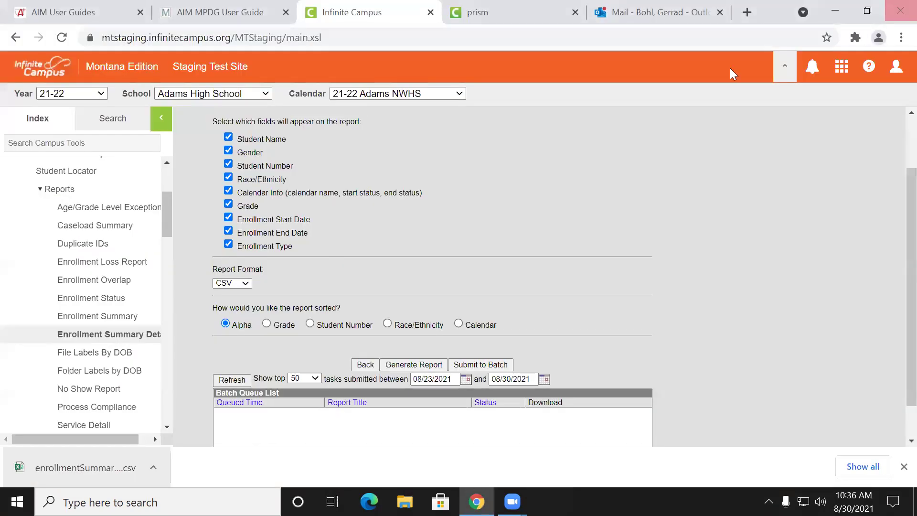
Step: View the generated PDF report again and return to the first page of the AIM MPDG User Guide
left_click(557, 11)
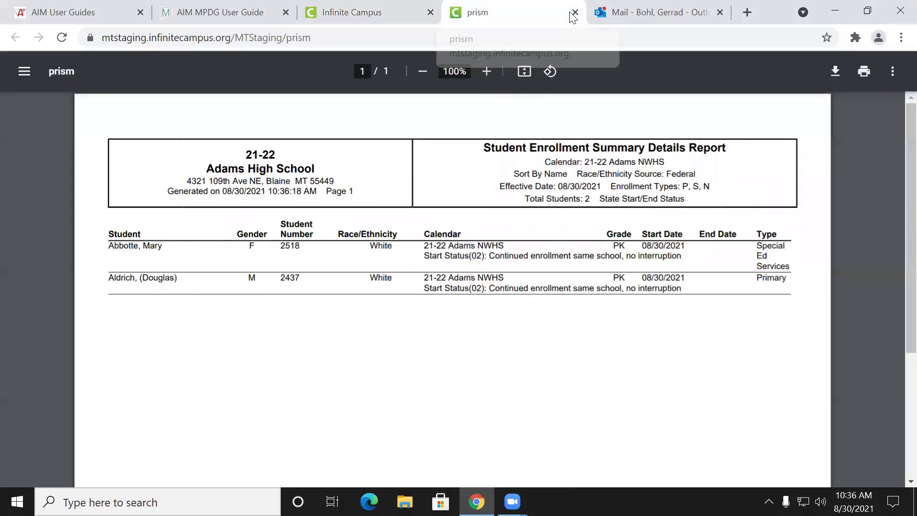
left_click(265, 14)
scroll(382, 168, "up", 10)
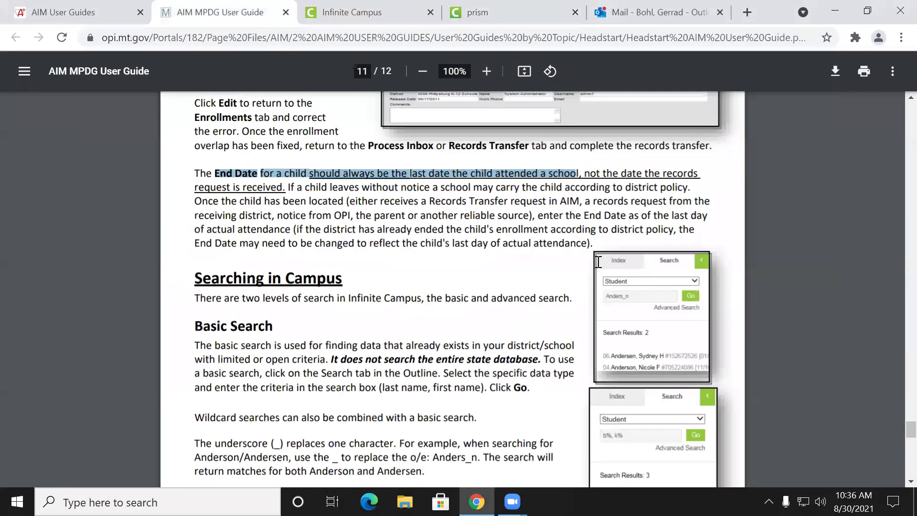
scroll(756, 274, "up", 20)
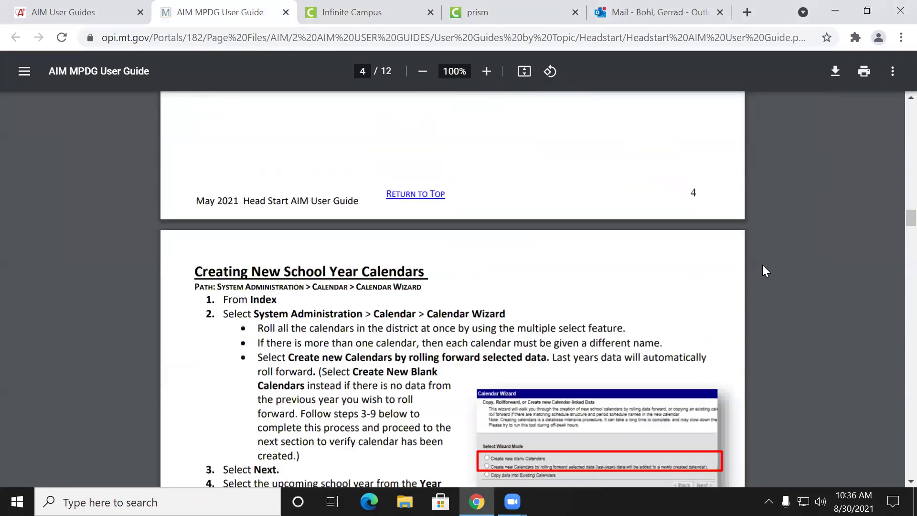
scroll(762, 265, "up", 20)
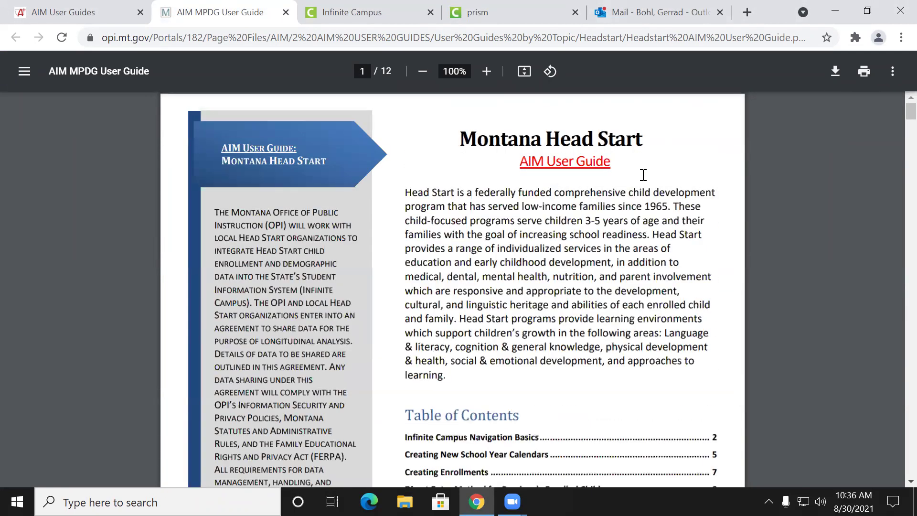
Step: Return to the Enrollment Summary Details Report in Infinite Campus and close the generated prism report
left_click(344, 16)
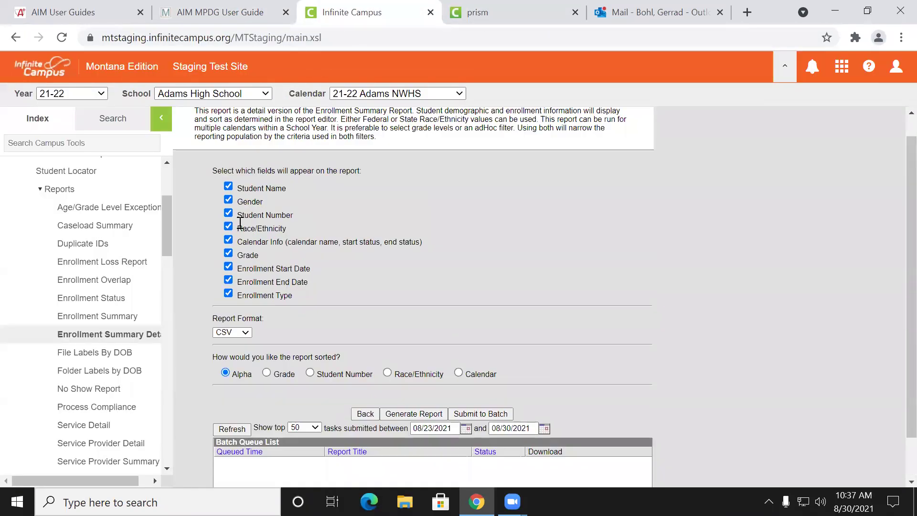
scroll(241, 223, "up", 1)
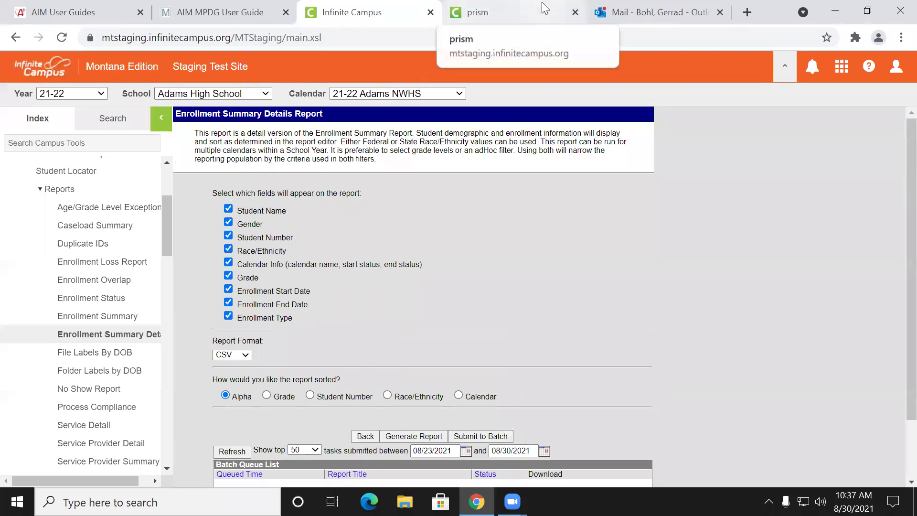
left_click(575, 12)
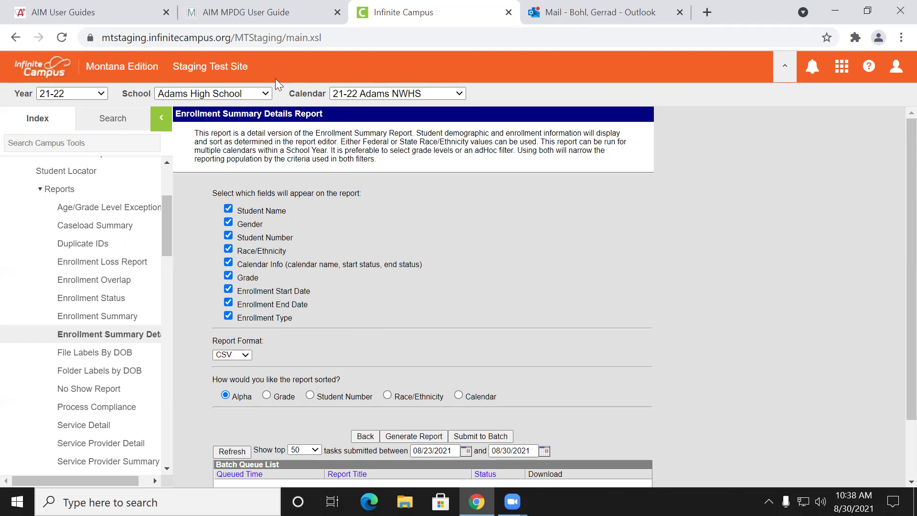
Step: Open the AIM Webinars page from the AIM home page and close the AIM MPDG User Guide
left_click(129, 18)
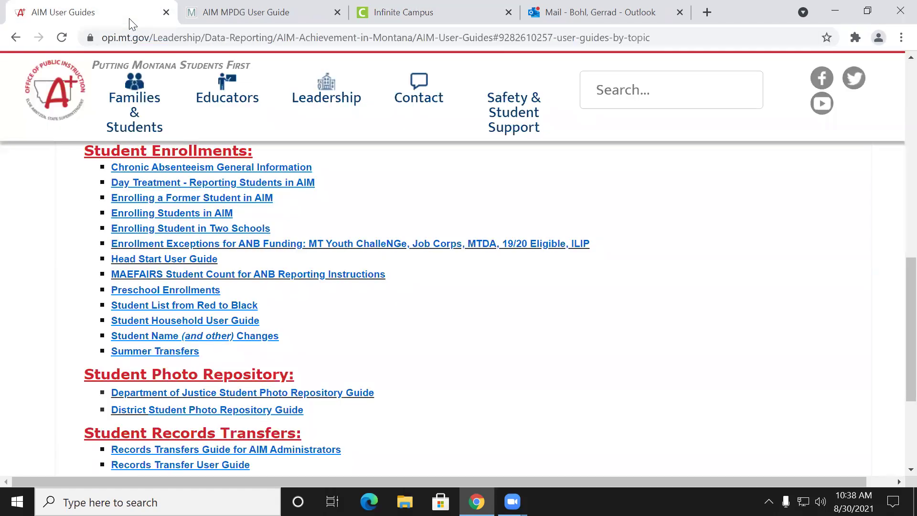
scroll(48, 272, "down", 1)
scroll(48, 271, "down", 3)
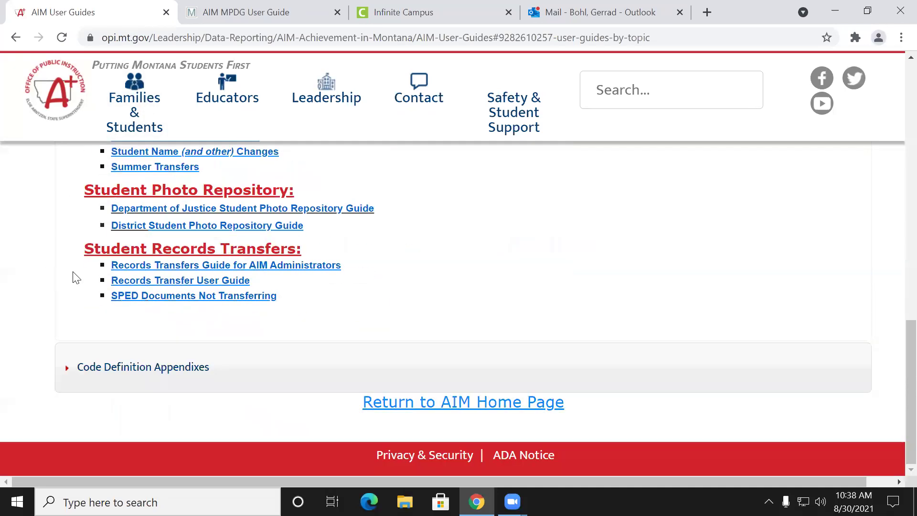
left_click(424, 405)
scroll(467, 313, "down", 12)
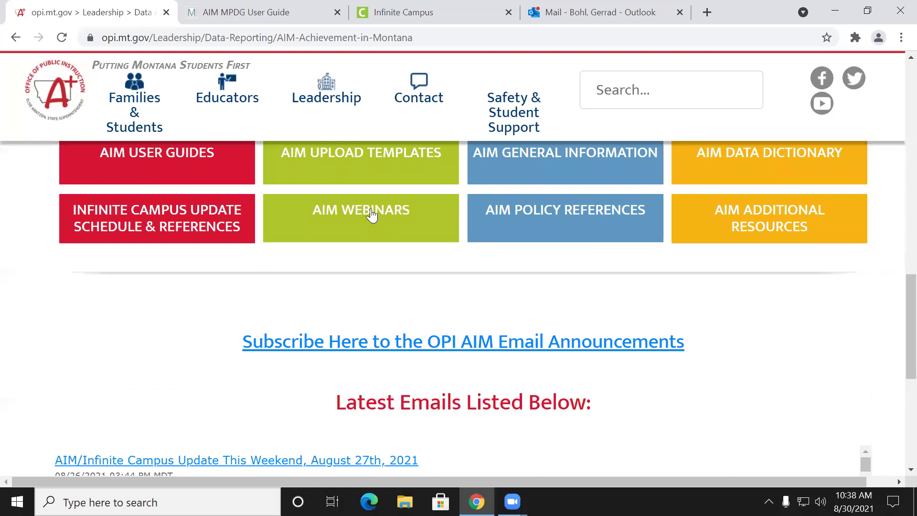
left_click(371, 209)
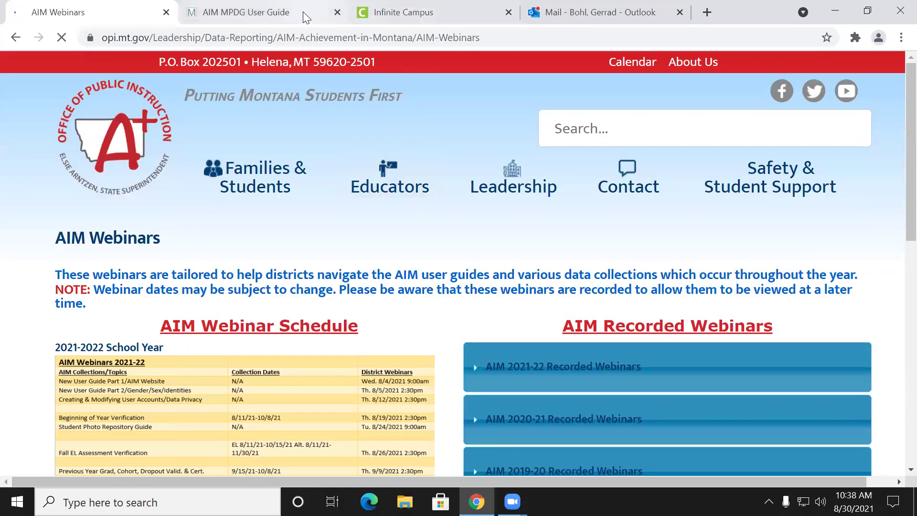
left_click(302, 15)
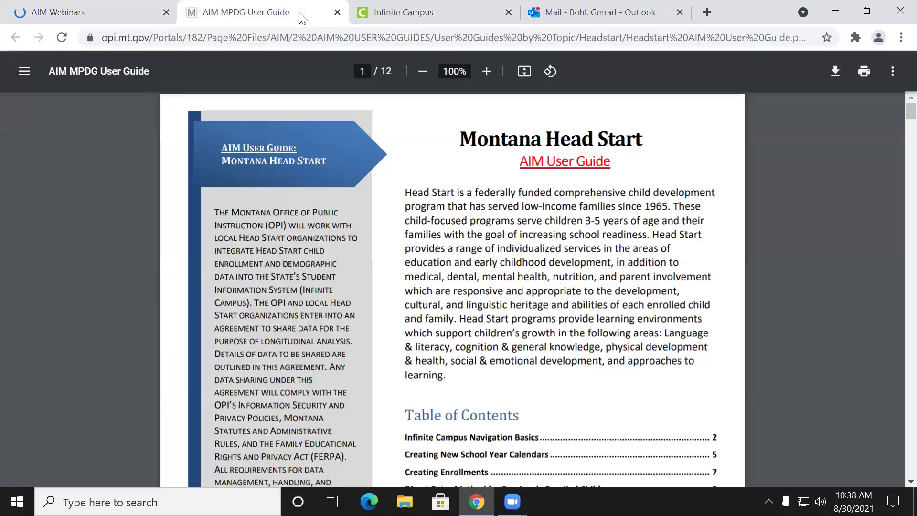
left_click(337, 13)
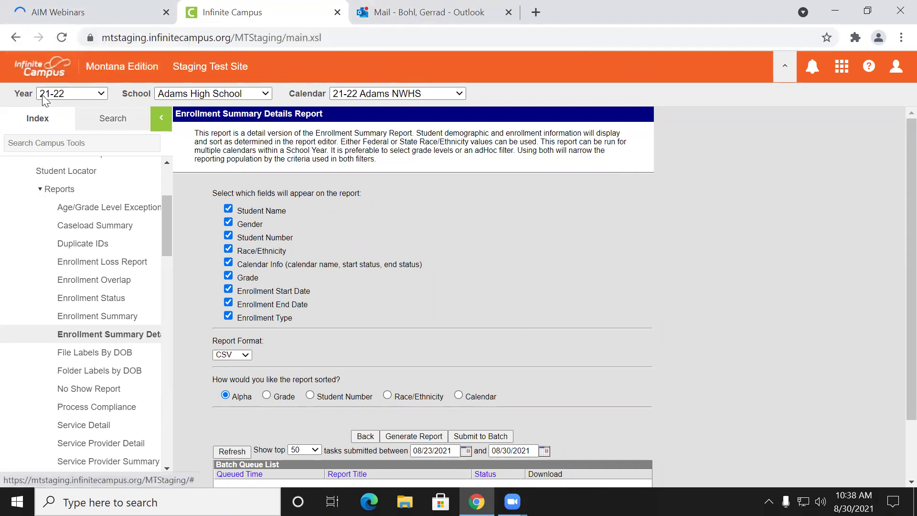
Step: Switch the school year to 20-21 and open the Calendar Wizard under System Administration
left_click(71, 95)
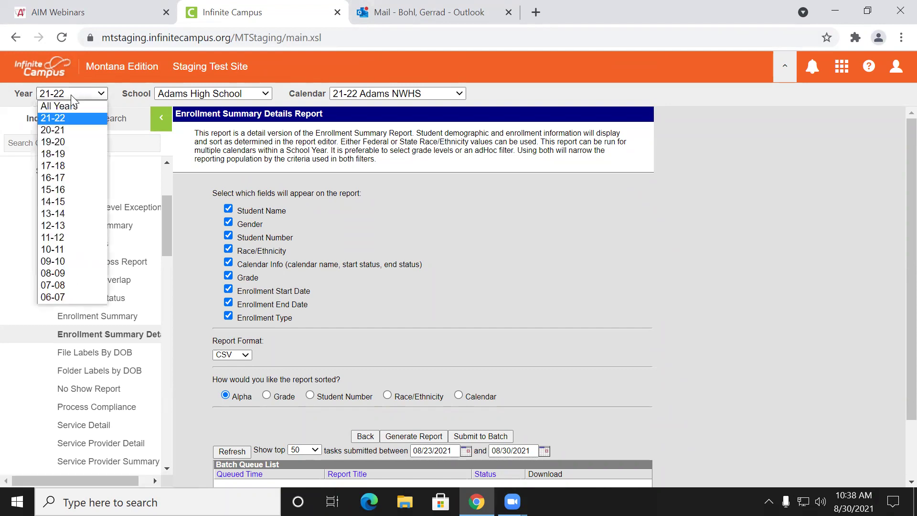
left_click(70, 130)
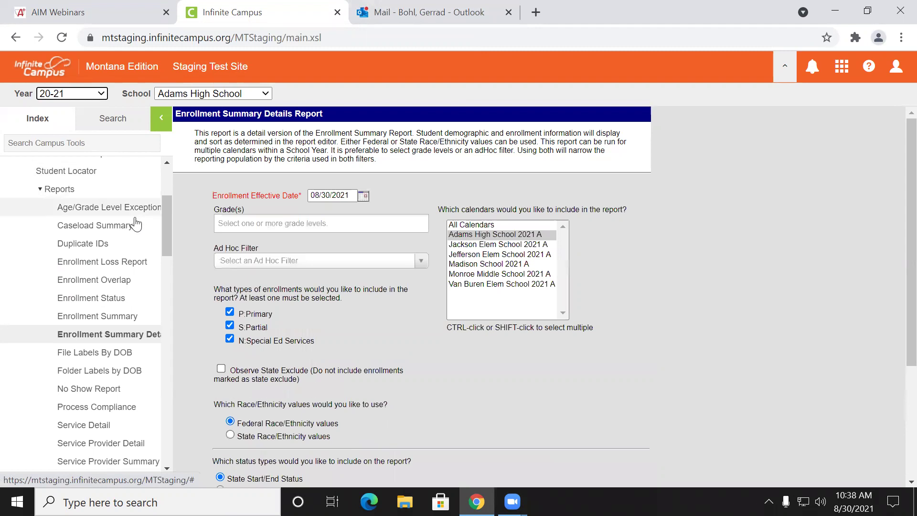
scroll(167, 238, "up", 2)
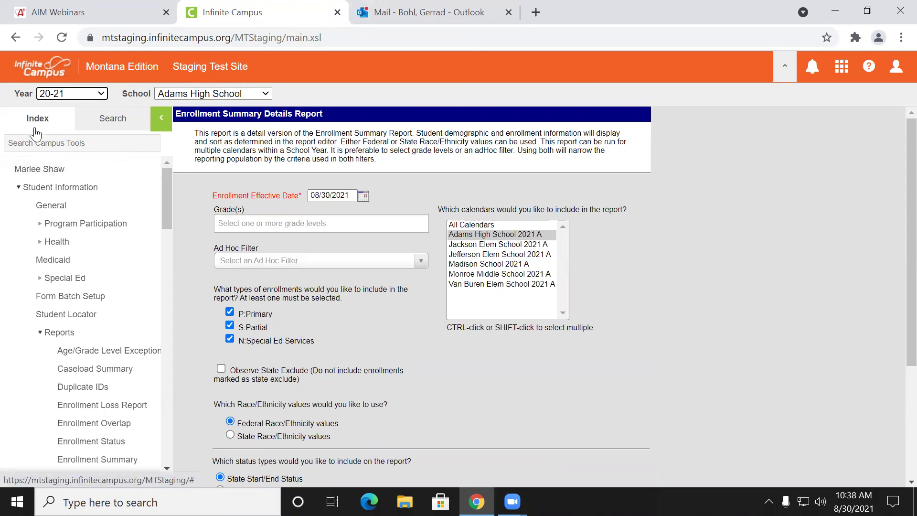
left_click(51, 191)
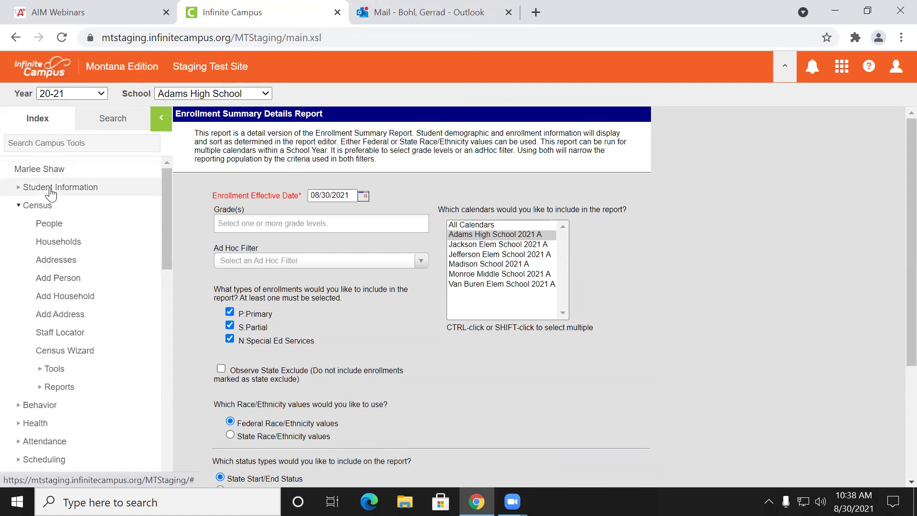
left_click(41, 206)
scroll(81, 338, "down", 5)
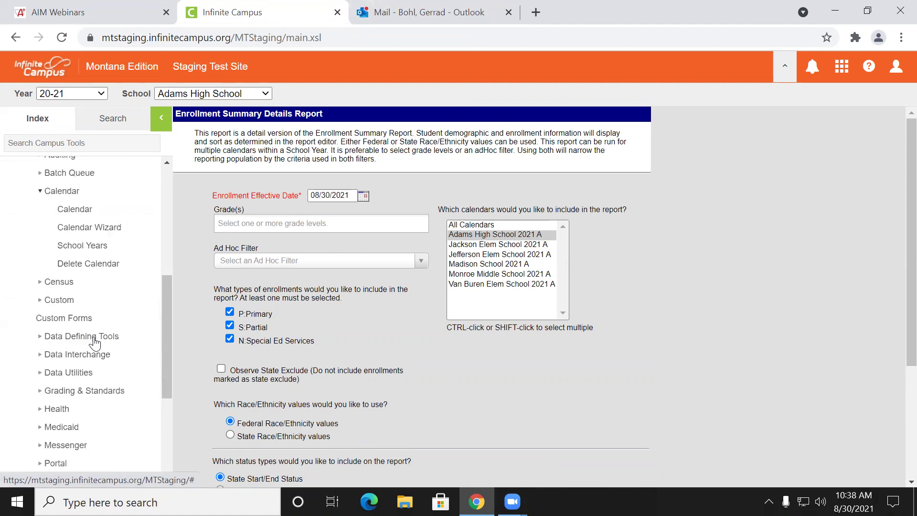
scroll(62, 210, "down", 1)
scroll(61, 212, "up", 6)
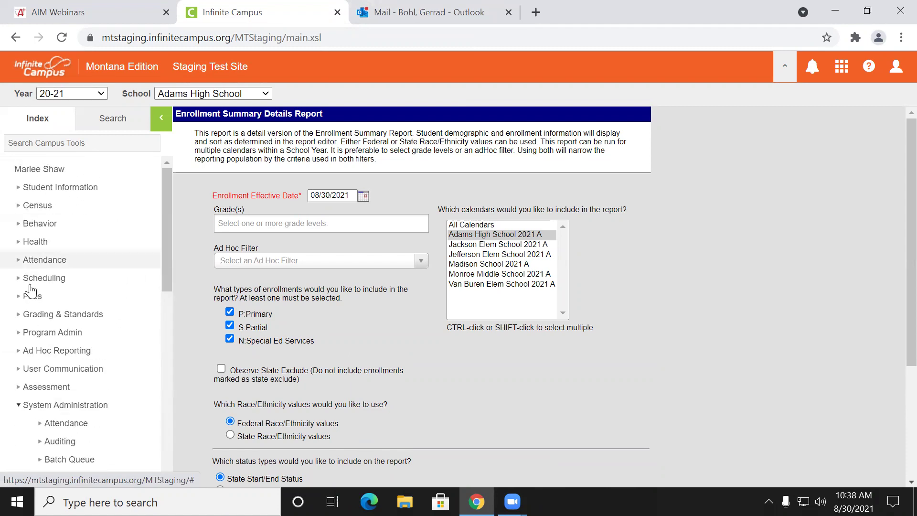
left_click(70, 406)
left_click(69, 406)
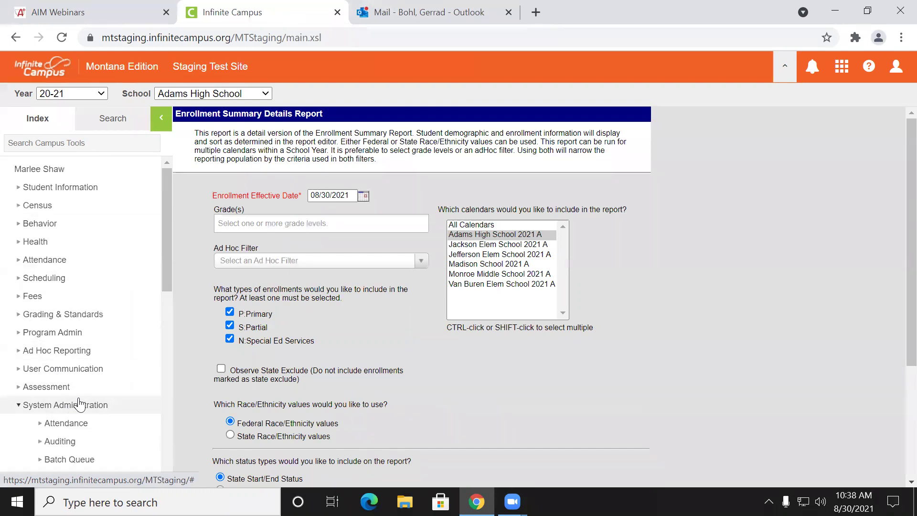
scroll(77, 405, "down", 3)
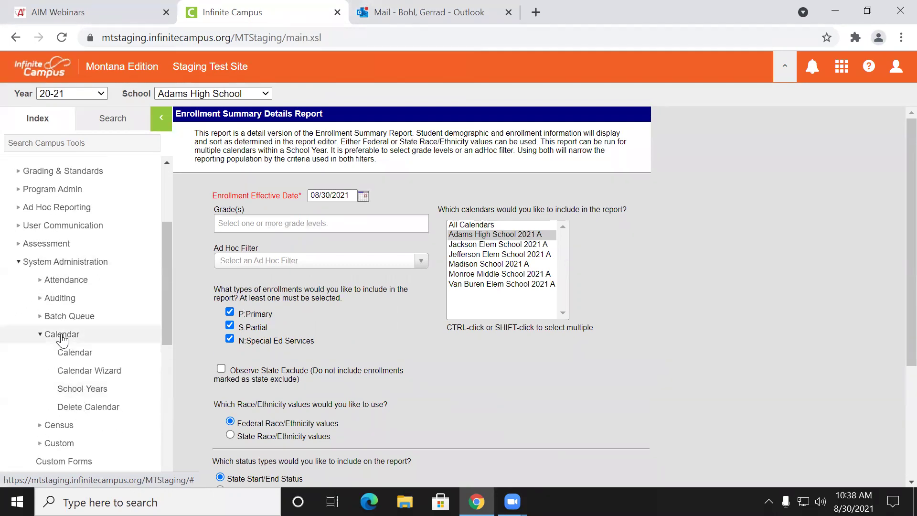
left_click(93, 373)
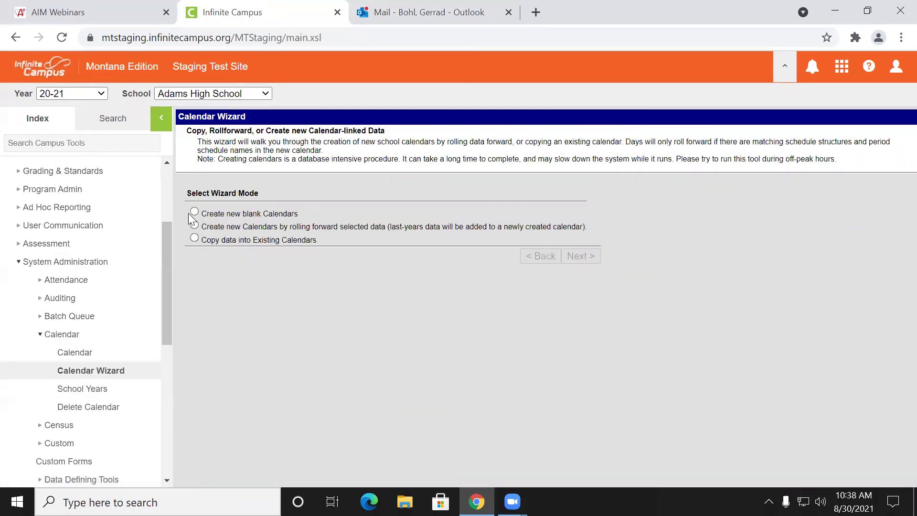
Step: Choose to create new calendars by rolling forward selected data, with number 1, start date 7/1/2021 and end date 6/30/2022
left_click(194, 224)
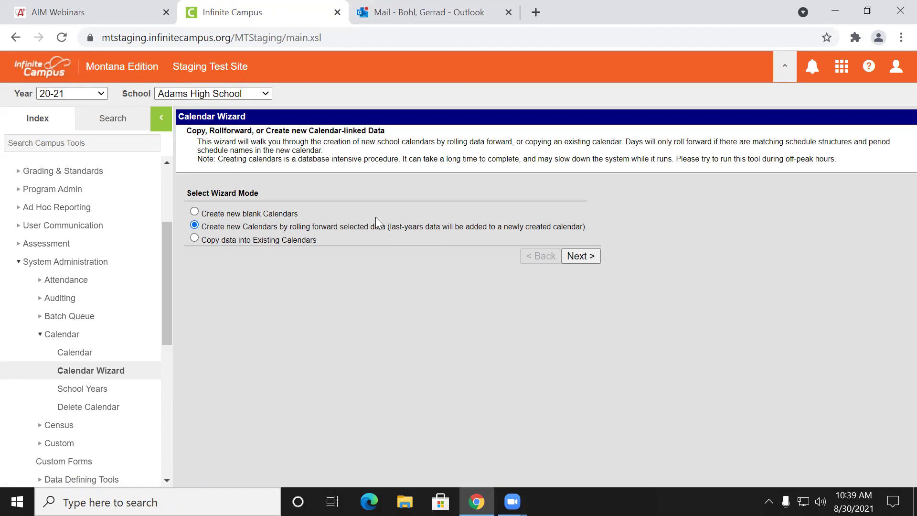
left_click(579, 257)
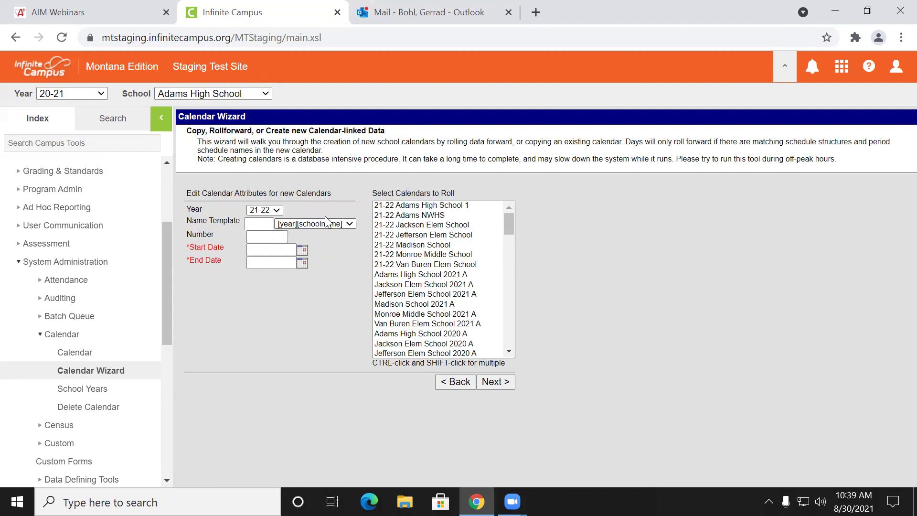
left_click(270, 238)
left_click(265, 257)
left_click(267, 252)
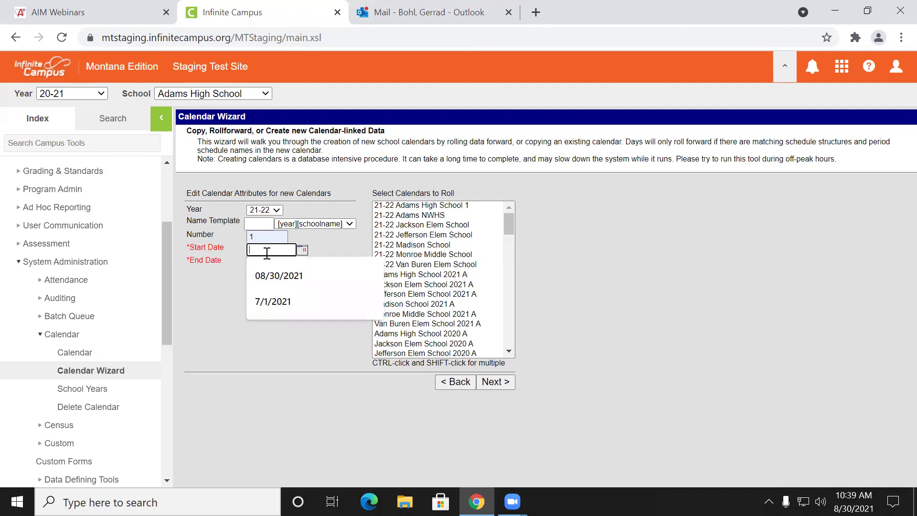
left_click(349, 225)
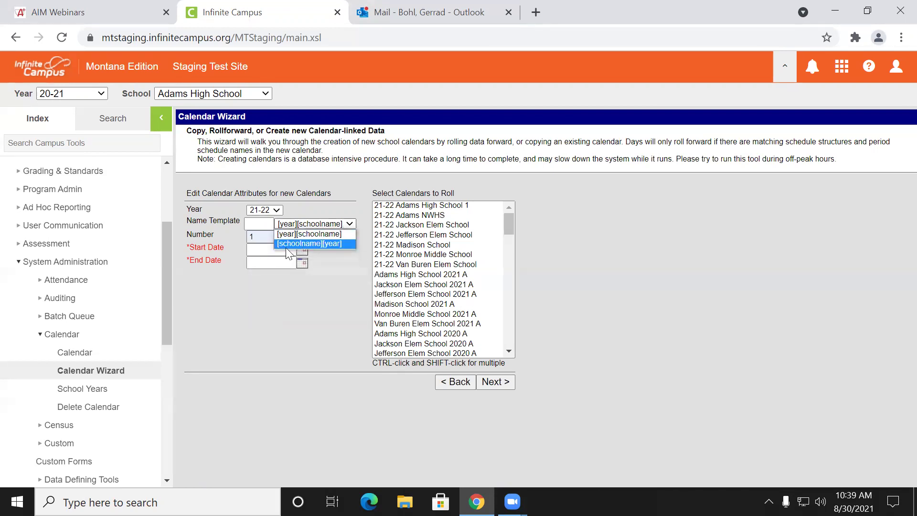
left_click(263, 255)
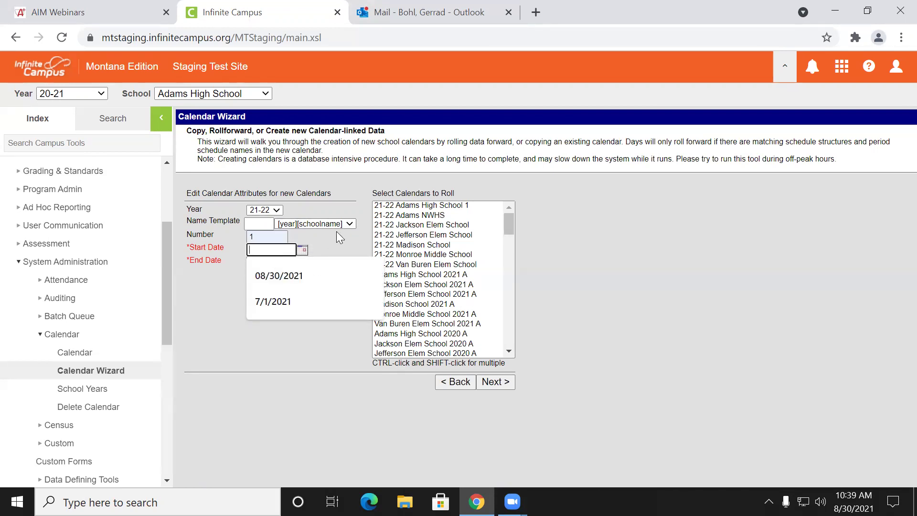
type("7/1/2021")
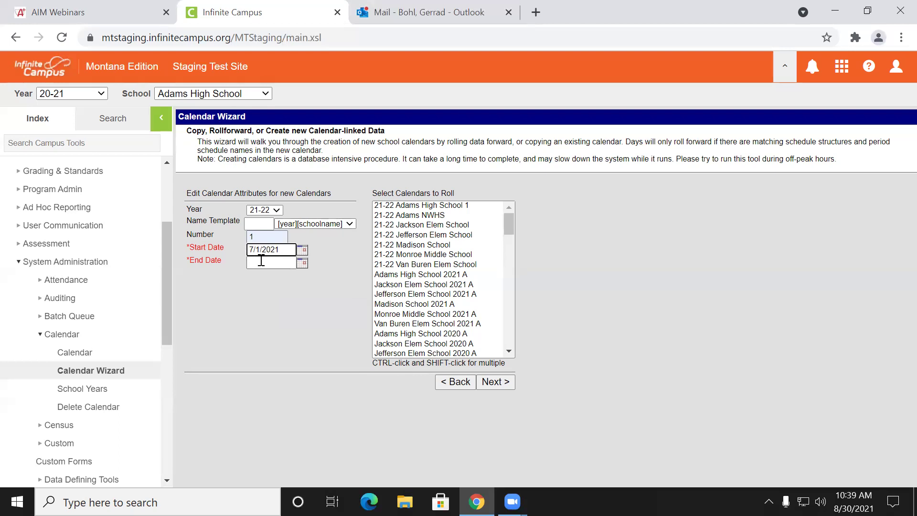
left_click(261, 260)
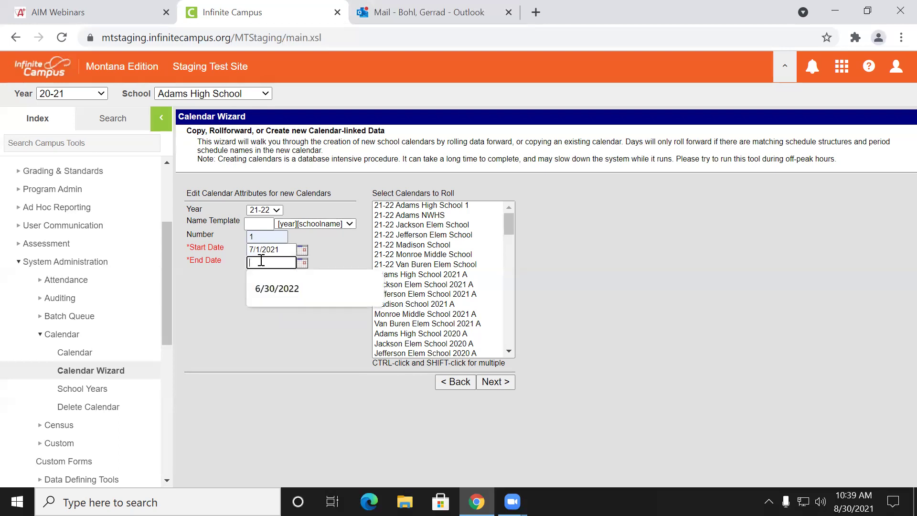
left_click(259, 293)
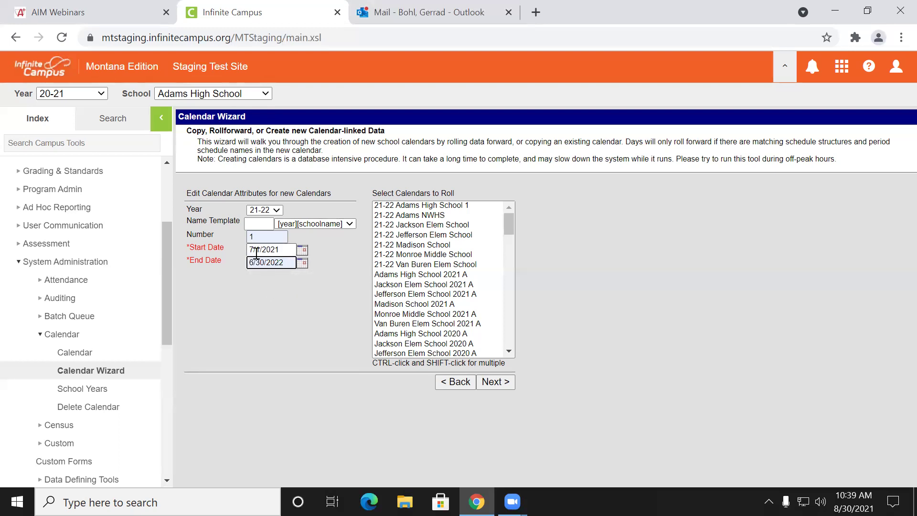
left_click_drag(263, 249, 246, 264)
left_click(277, 248)
left_click(282, 264)
left_click(283, 249)
Step: Select Monroe Middle School 2021 A as the calendar to roll and continue to the data selection
left_click(405, 217)
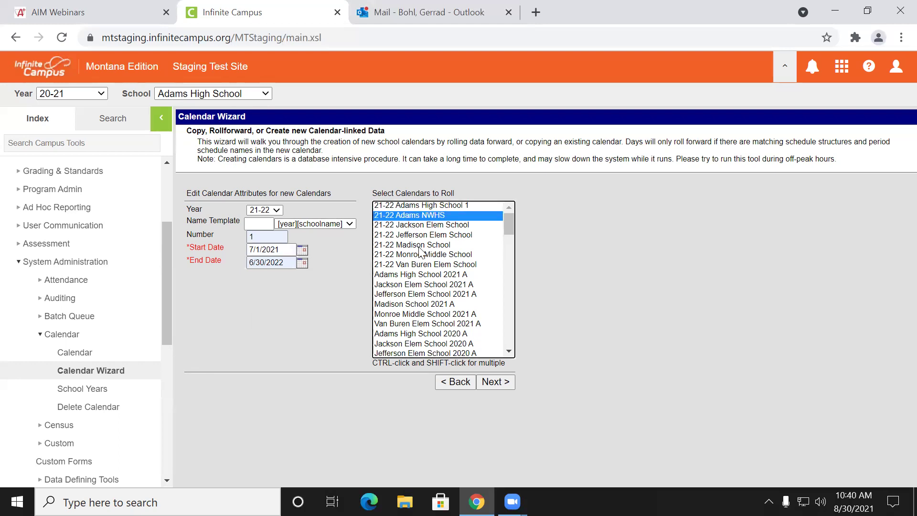
left_click(418, 286)
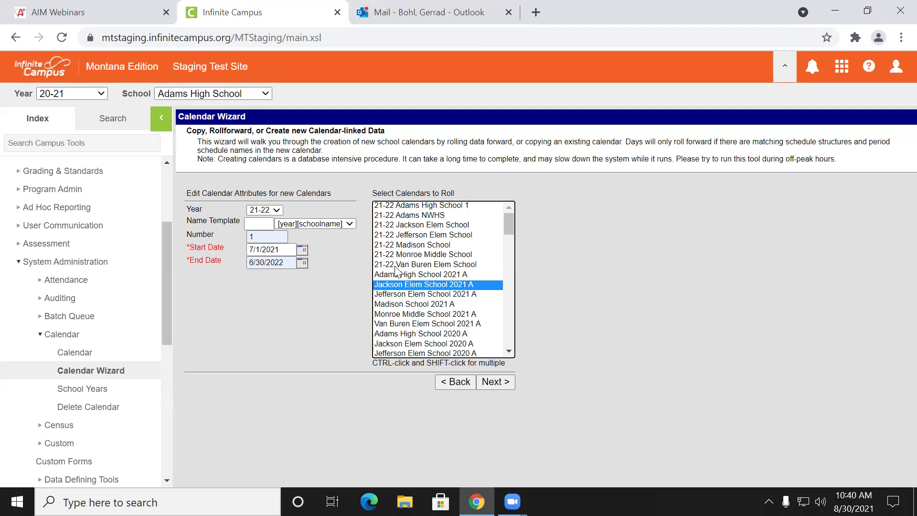
left_click(436, 315)
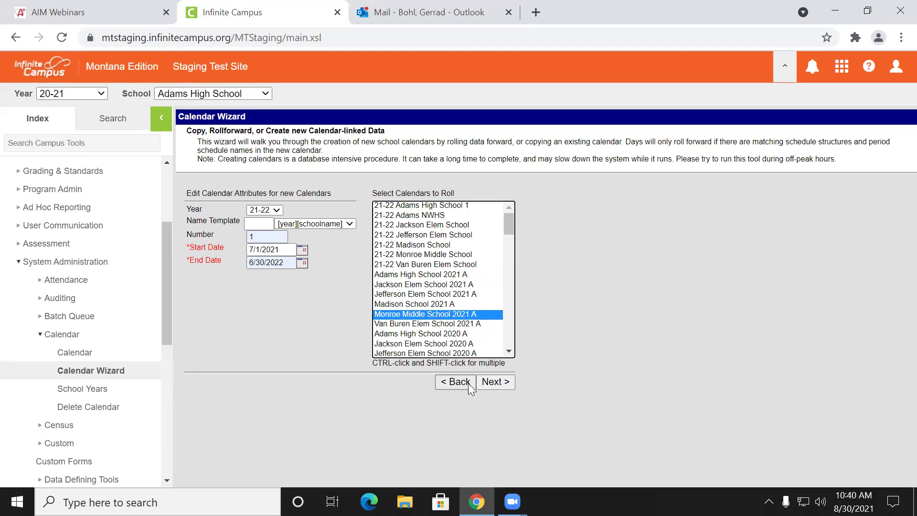
left_click(494, 381)
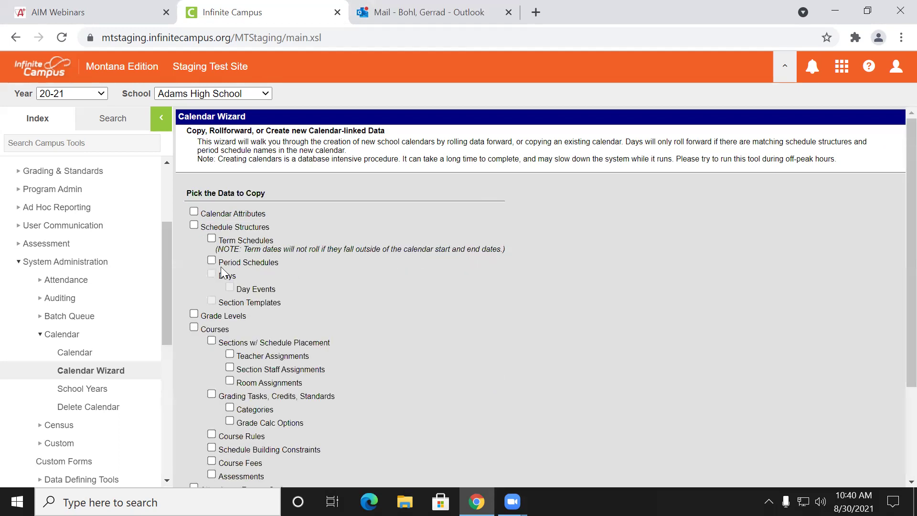
Step: Include calendar attributes, schedule structures, grade levels and courses in the data to copy, with course options through Schedule Building Constraints
left_click(193, 211)
left_click(194, 225)
left_click(212, 239)
left_click(195, 315)
left_click(211, 341)
left_click(230, 354)
left_click(229, 368)
left_click(230, 381)
left_click(212, 394)
left_click(230, 408)
left_click(230, 421)
left_click(212, 435)
left_click(212, 450)
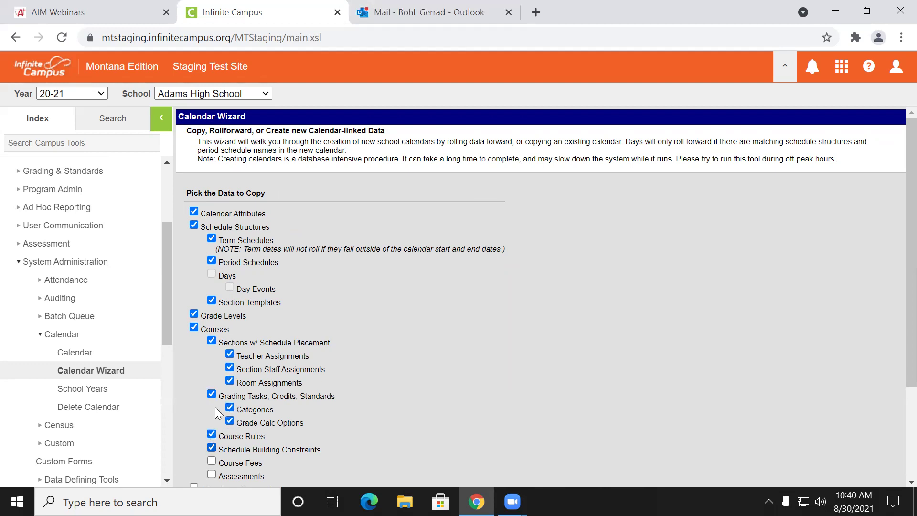
Step: Include Course Fees, Assessments and the remaining data types in the copy, and run the calendar roll-forward
scroll(212, 379, "down", 3)
left_click(211, 336)
left_click(211, 348)
left_click(194, 361)
left_click(194, 374)
left_click(212, 388)
left_click(194, 401)
left_click(193, 415)
left_click(205, 444)
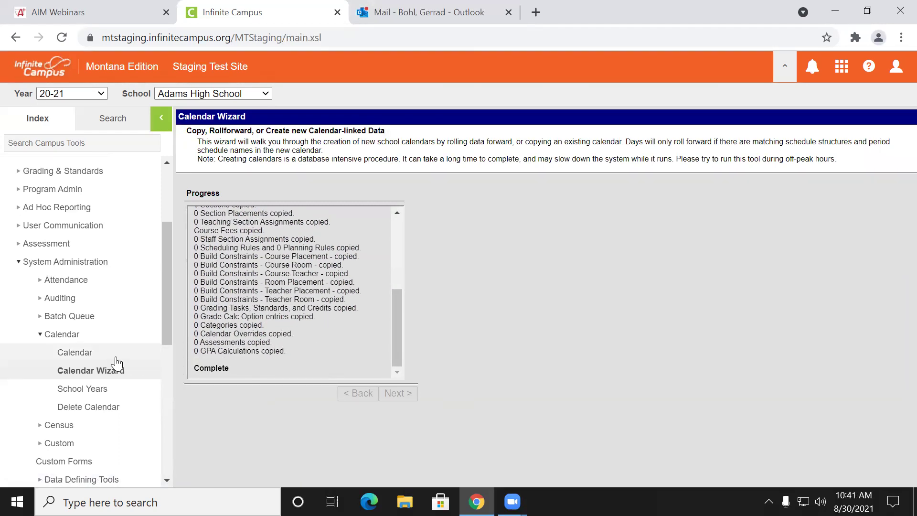
Step: Reload Infinite Campus and switch the school year to 21-22
left_click(61, 38)
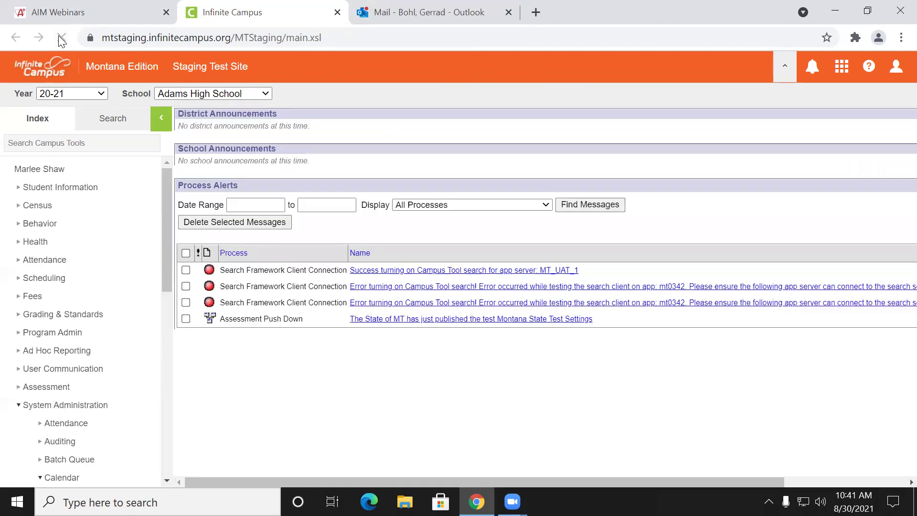
left_click(70, 94)
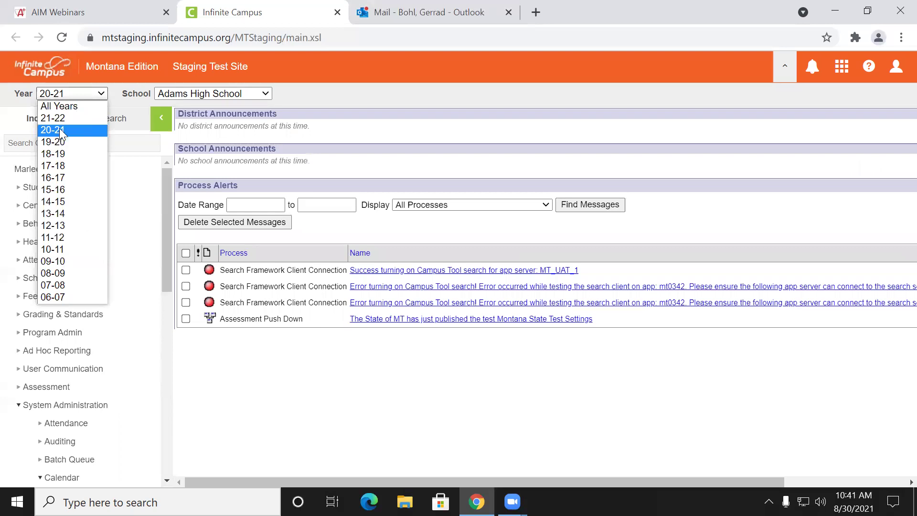
left_click(60, 117)
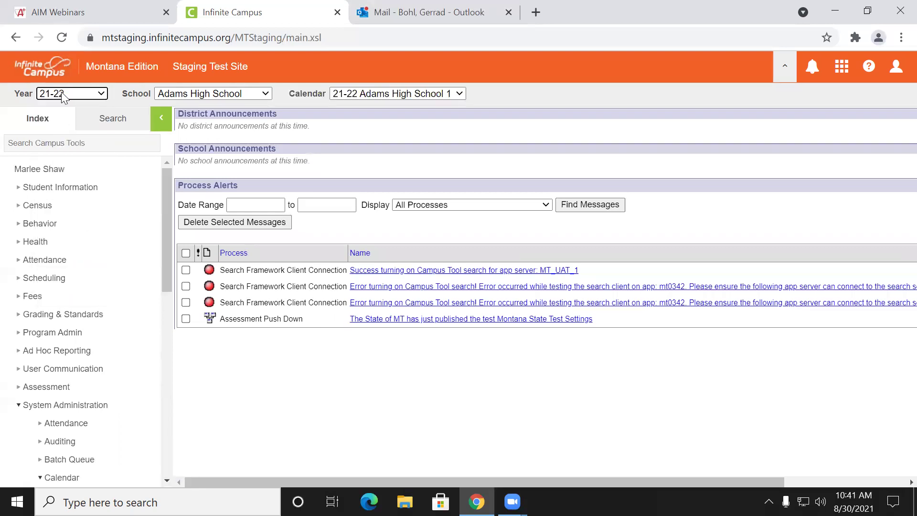
Step: Select the 21-22 Adams High School 1 calendar, open its calendar details and unmark it for deletion
left_click(374, 94)
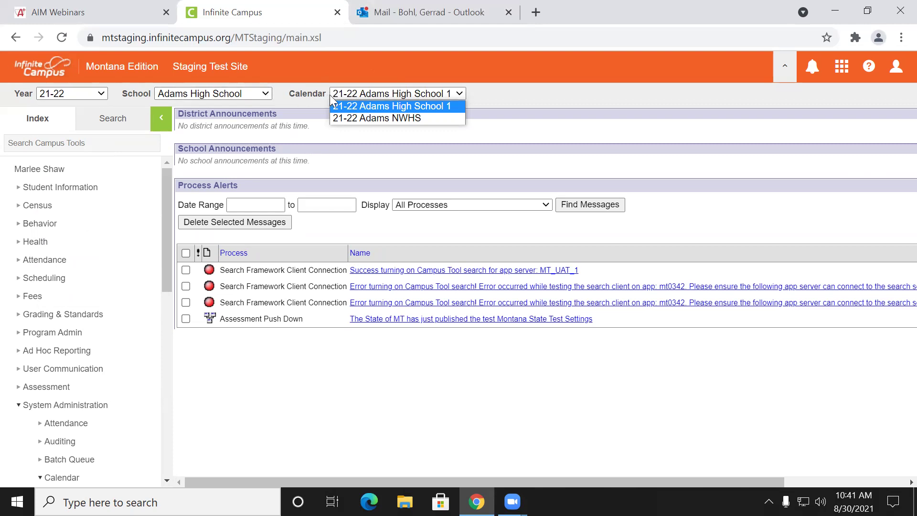
left_click(353, 97)
left_click(354, 98)
left_click(371, 107)
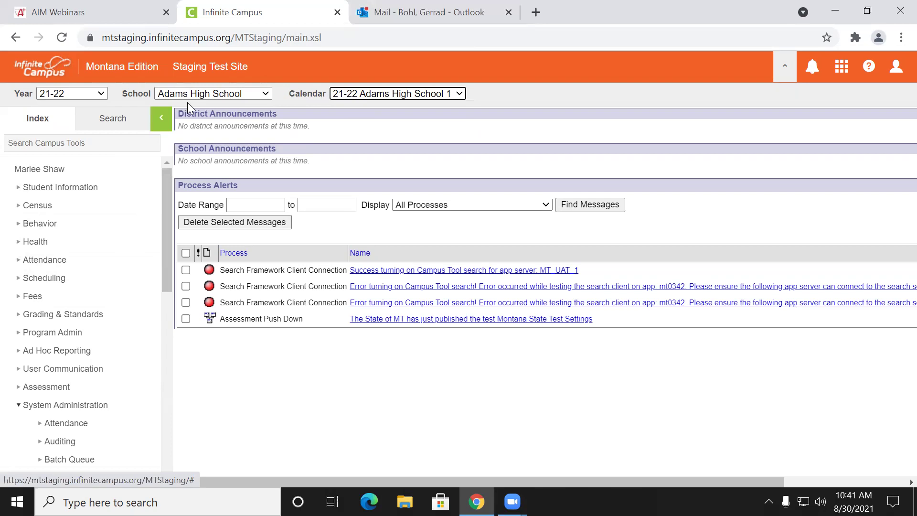
scroll(28, 230, "down", 3)
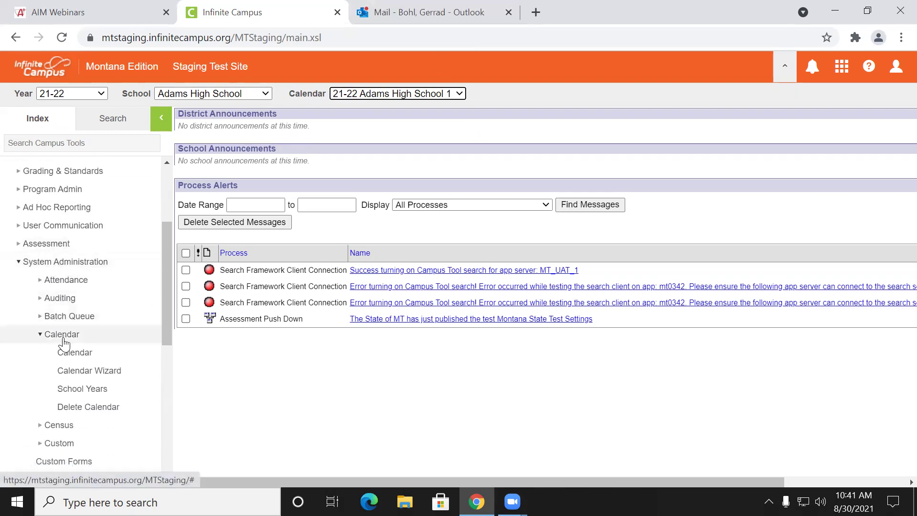
left_click(79, 356)
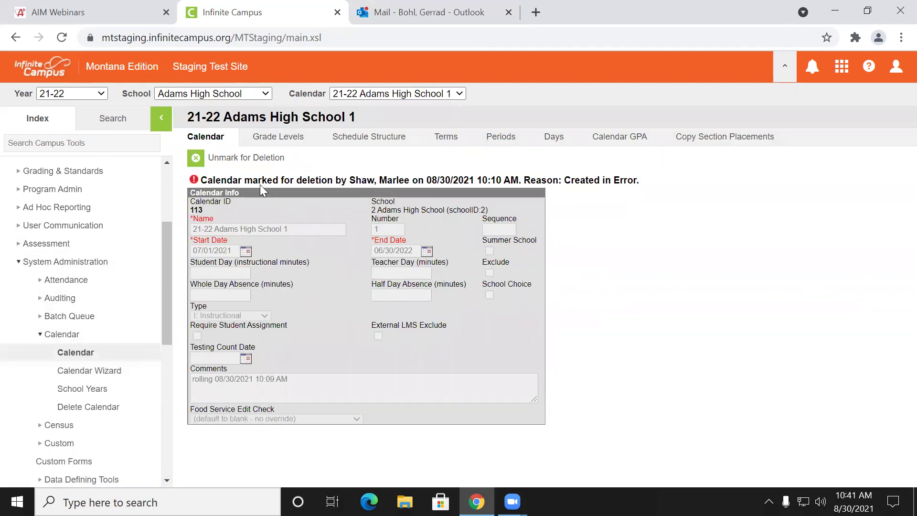
left_click(231, 158)
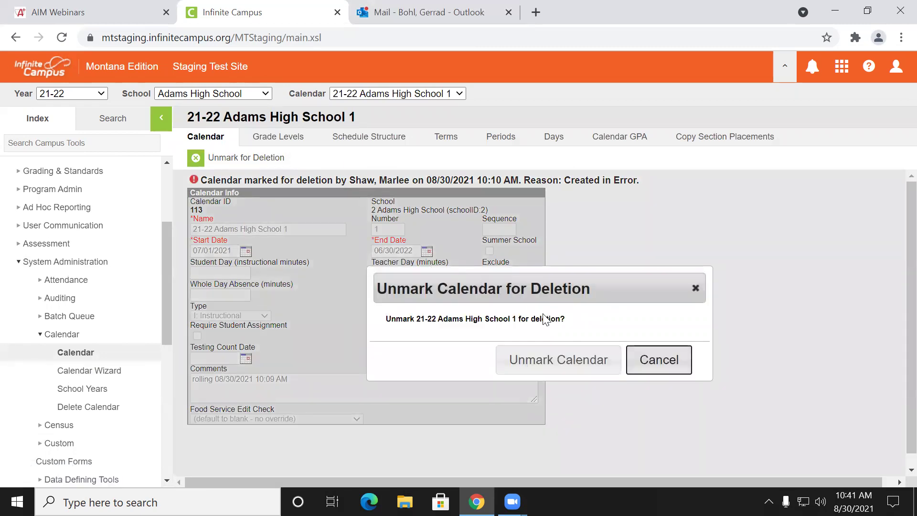
left_click(557, 361)
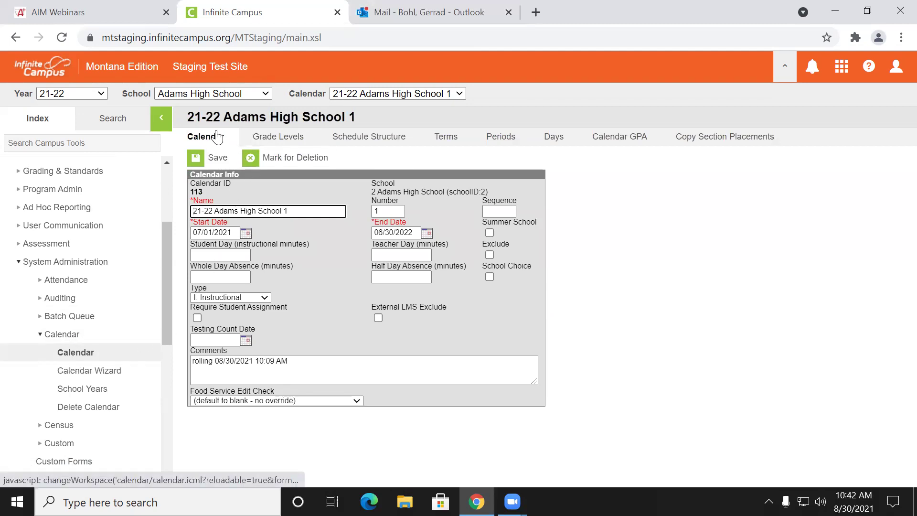
Step: Check the calendar's start and end dates, rename the calendar to 21-22 Adams Head Start and save it
left_click(234, 231)
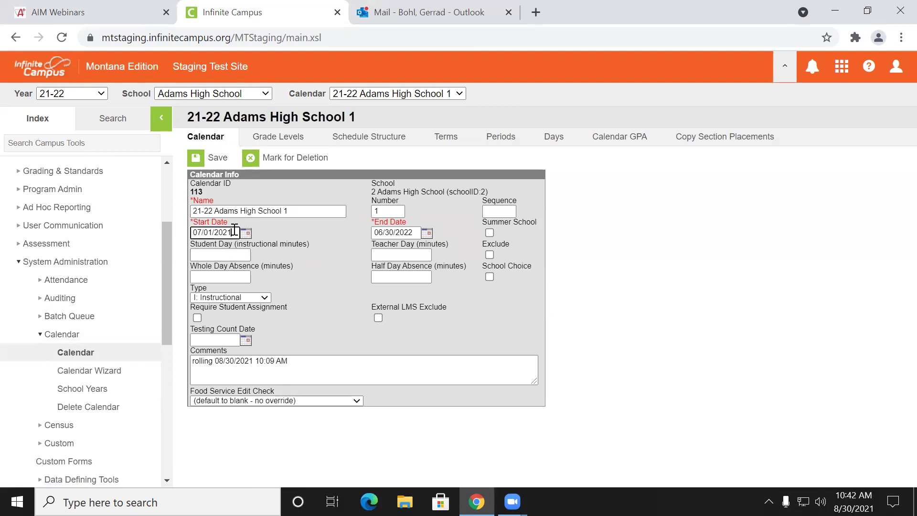
left_click(386, 232)
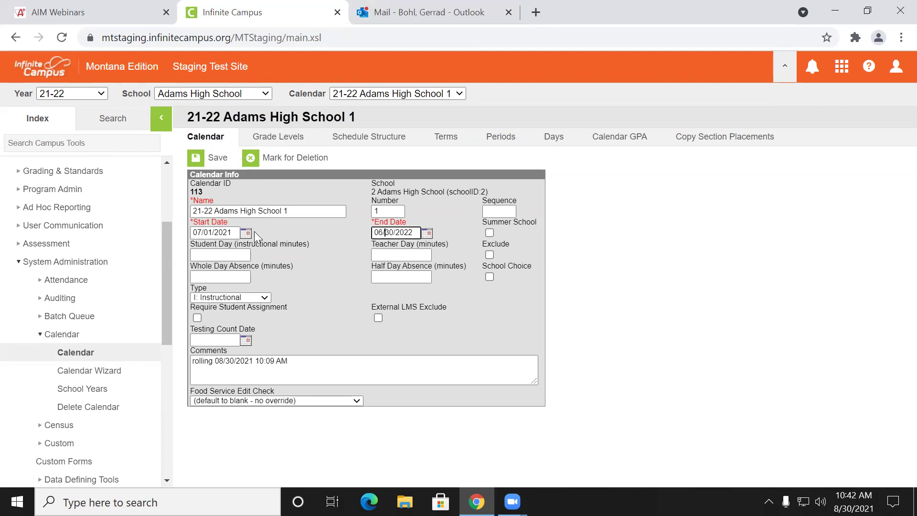
left_click_drag(307, 211, 262, 215)
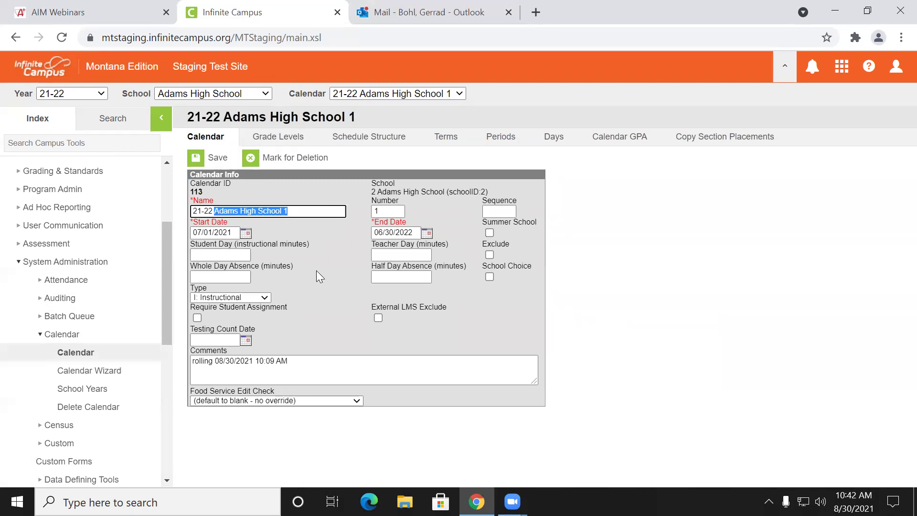
type("Admas")
key("BackSpace")
key("BackSpace")
key("BackSpace")
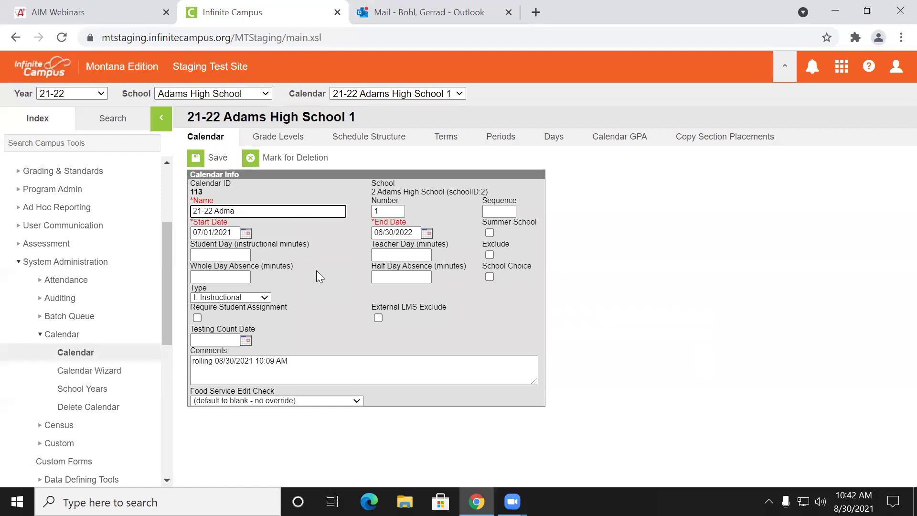
type("ams ")
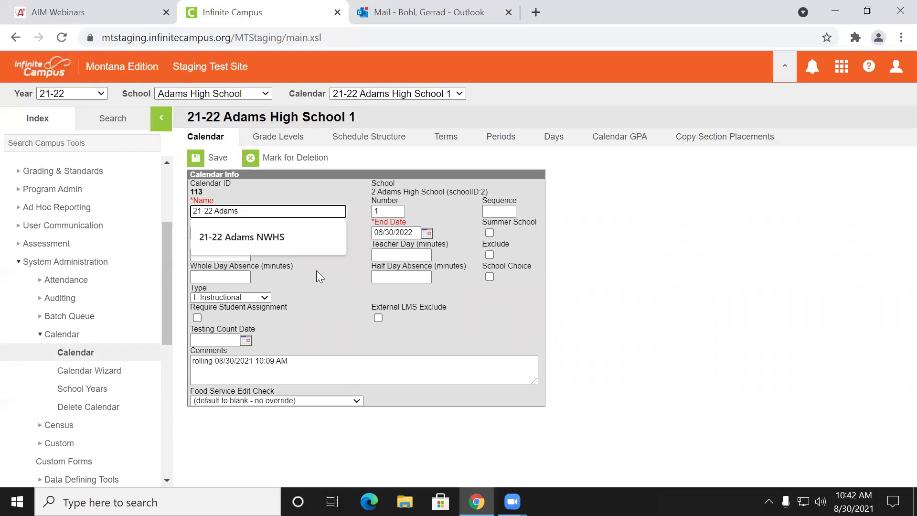
type("Head Start")
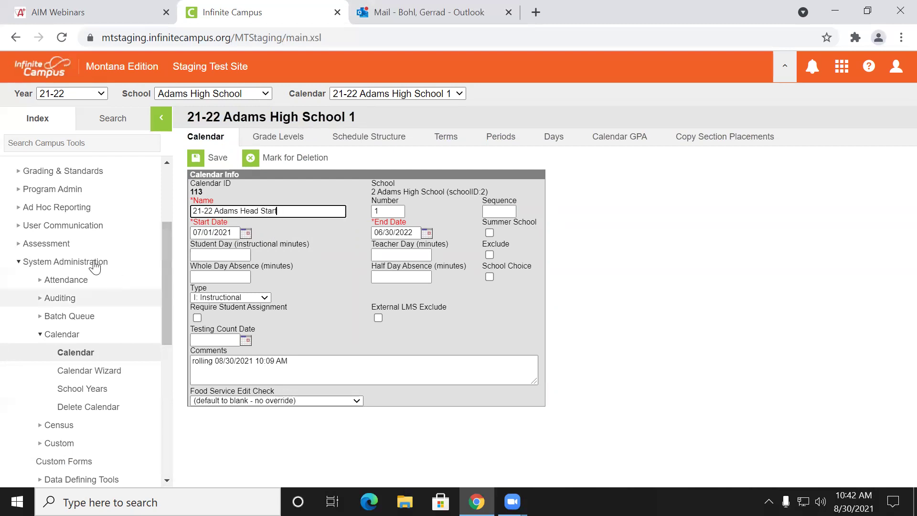
left_click(212, 210)
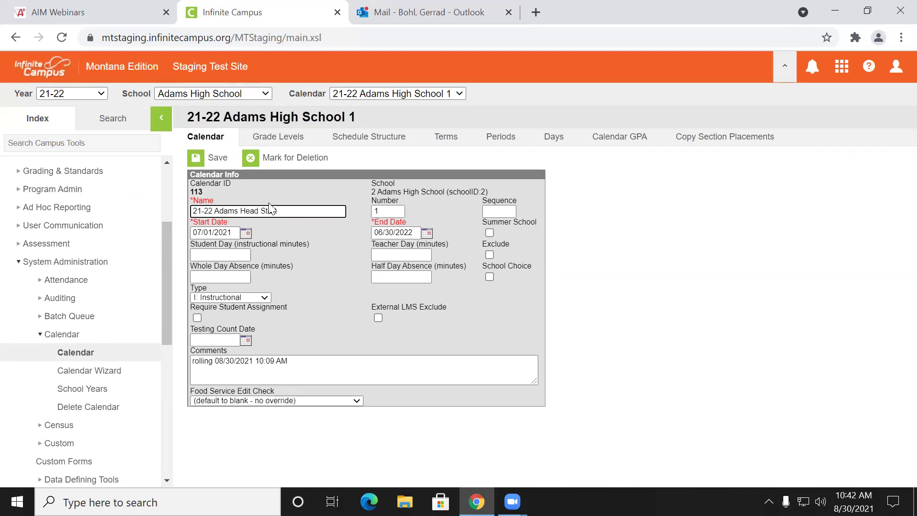
left_click(220, 162)
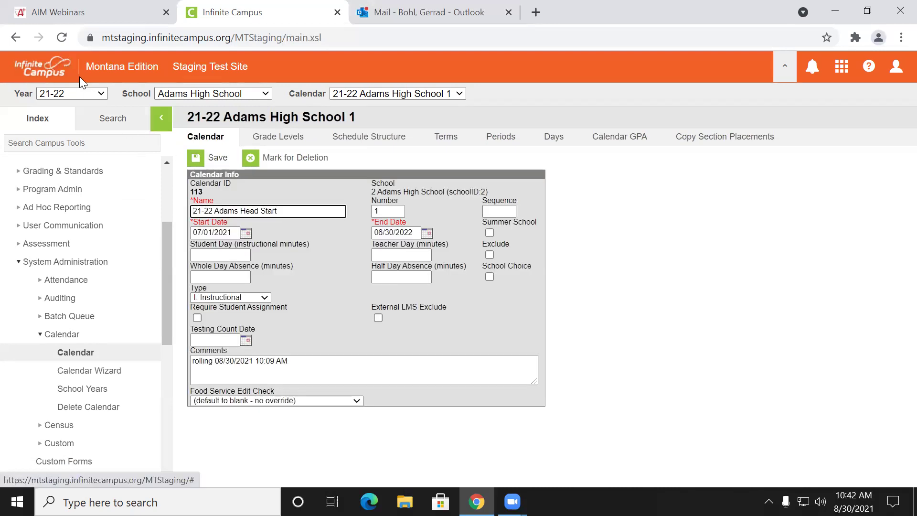
Step: Reload Infinite Campus and reopen the calendar details of 21-22 Adams Head Start
left_click(63, 40)
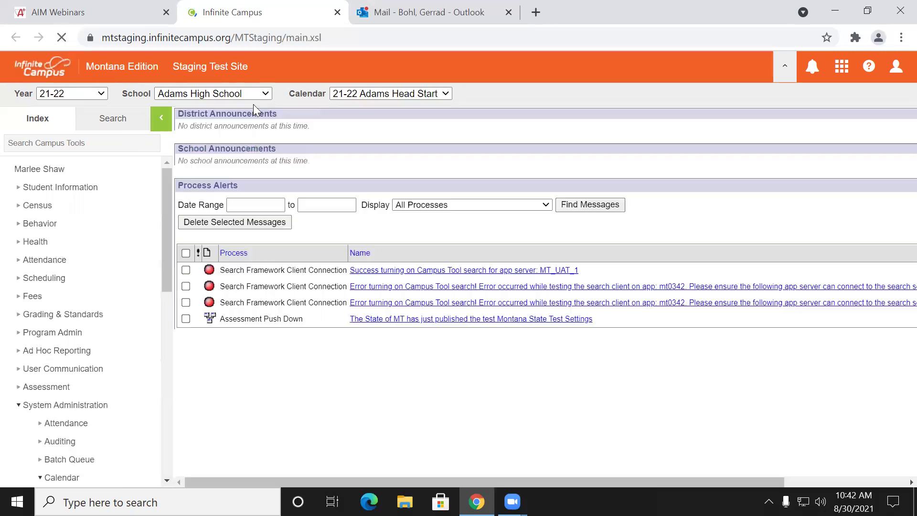
left_click(364, 97)
left_click(364, 96)
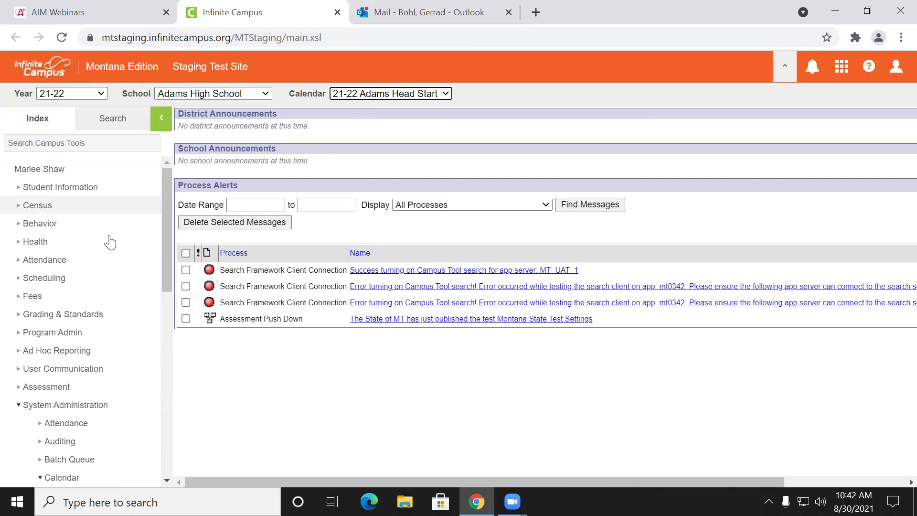
scroll(112, 287, "down", 3)
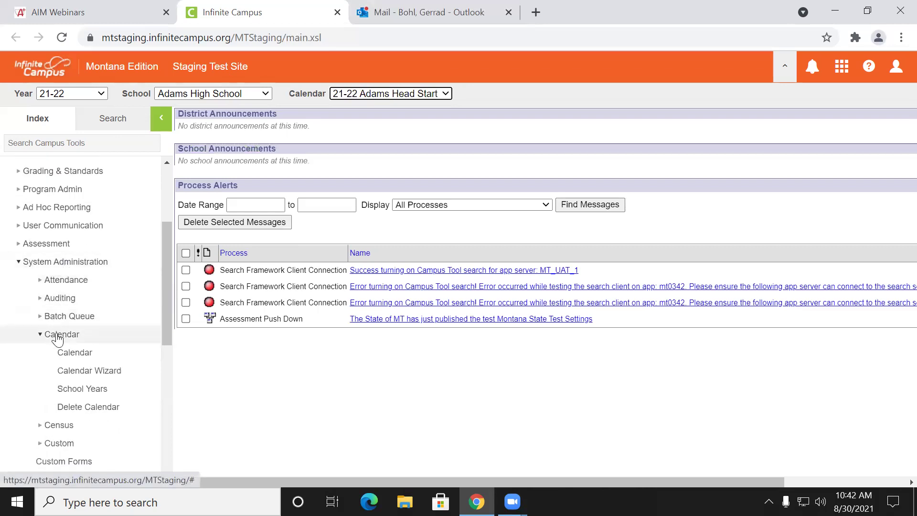
left_click(70, 353)
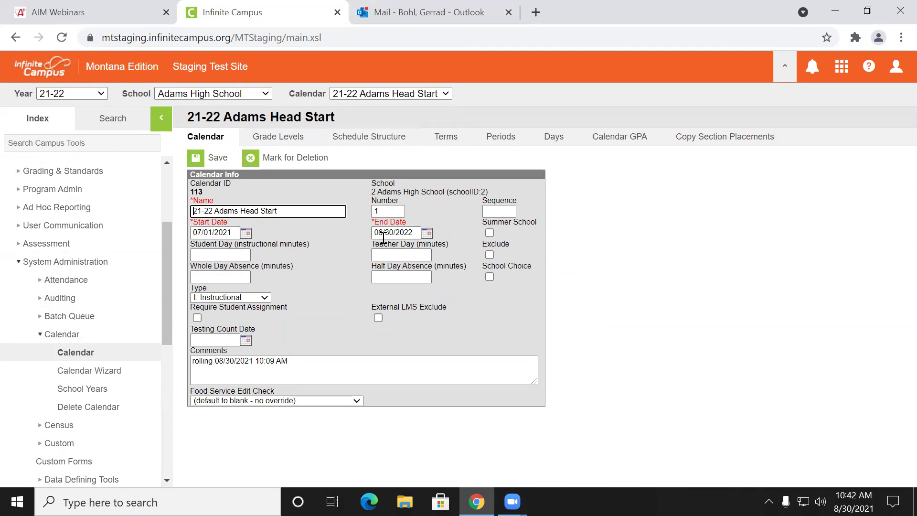
Step: Add and save a grade level named PK with sequence number 0 and state grade level code PK: Pre-kindergarten
left_click(268, 140)
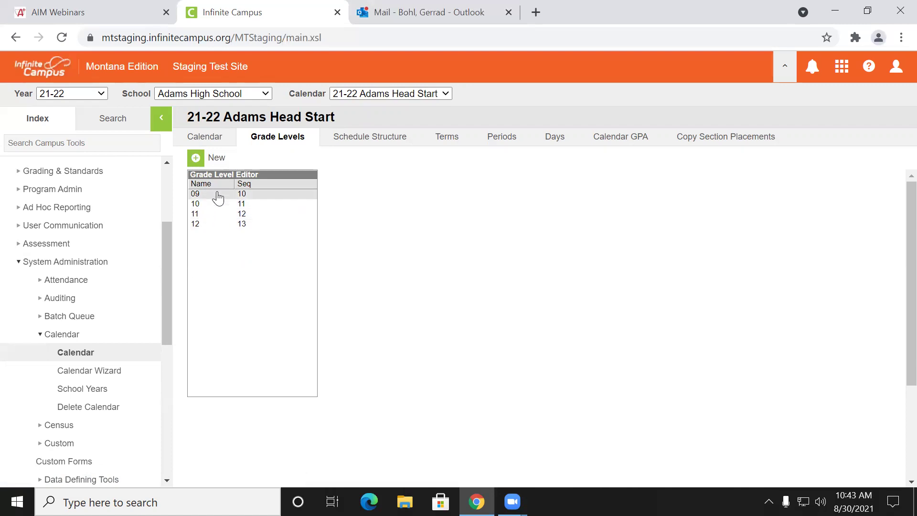
left_click(217, 161)
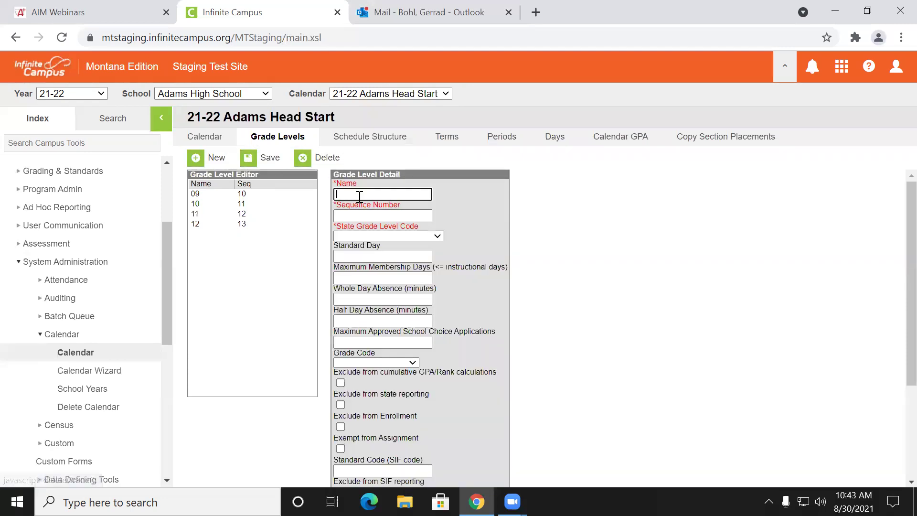
type("PK")
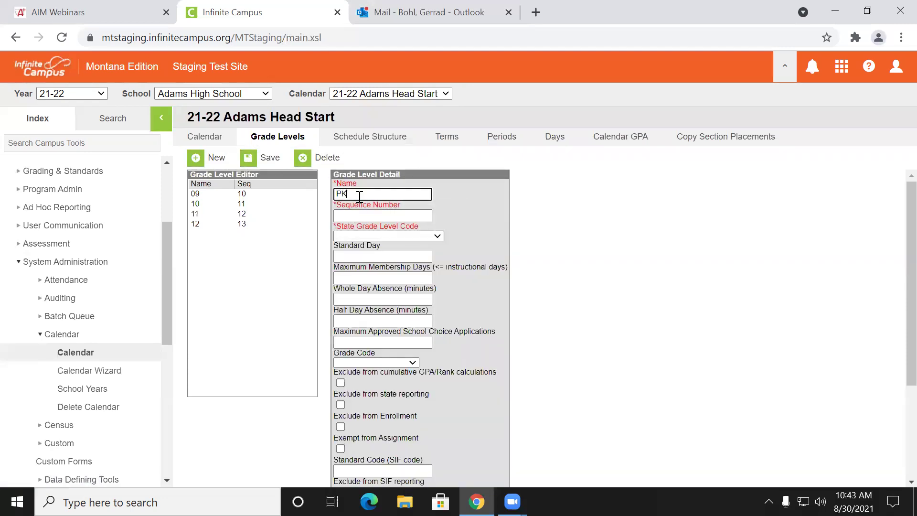
left_click(362, 214)
type("0")
left_click(371, 235)
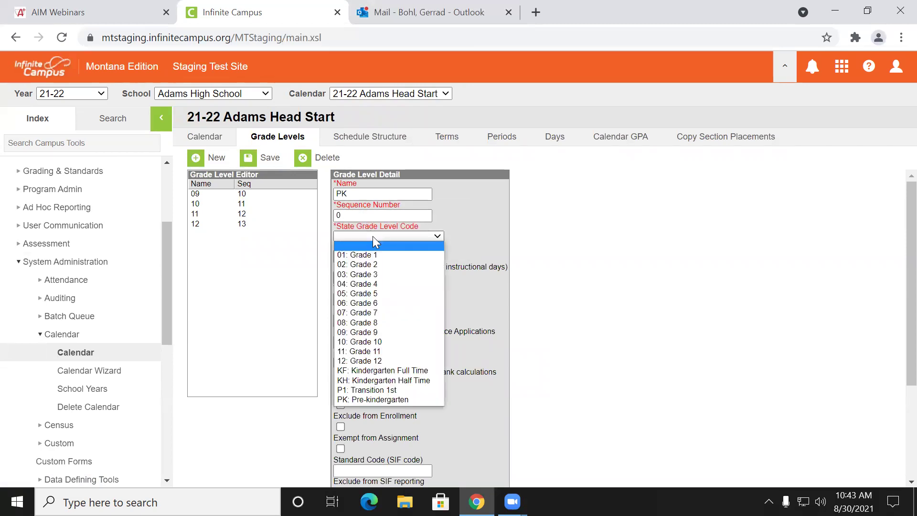
left_click(377, 399)
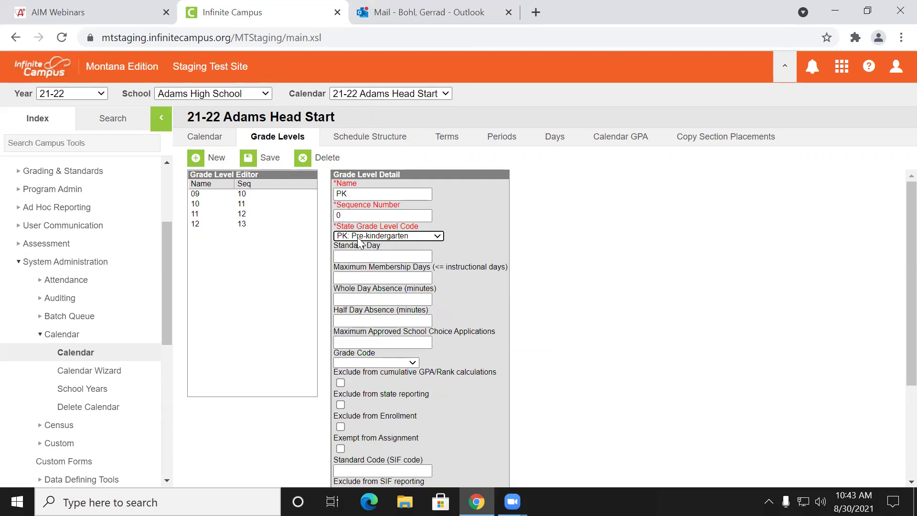
left_click(271, 159)
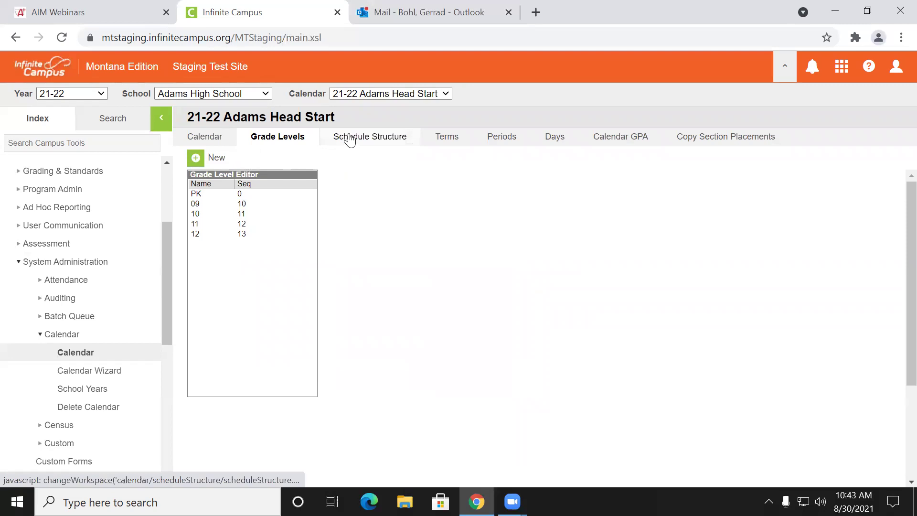
Step: Review the calendar's schedule structure and try to create a Full Year (1 term) term schedule
left_click(350, 138)
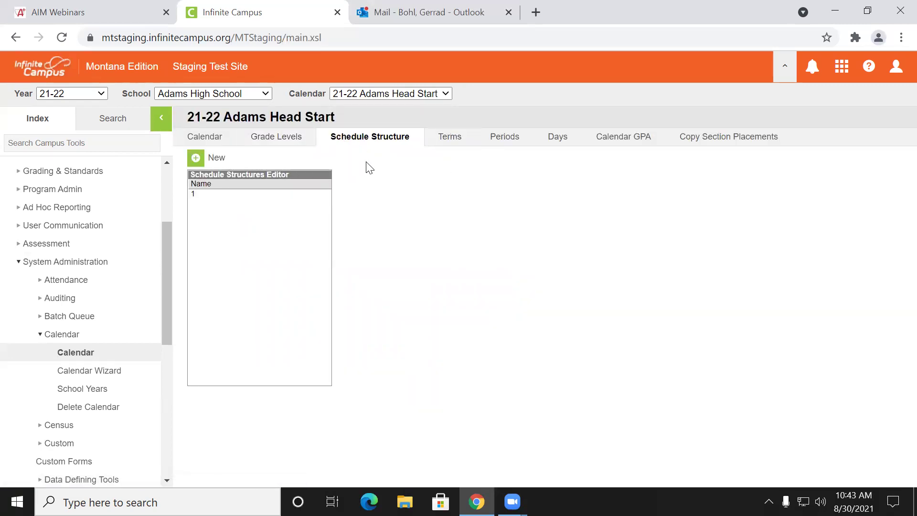
left_click(451, 138)
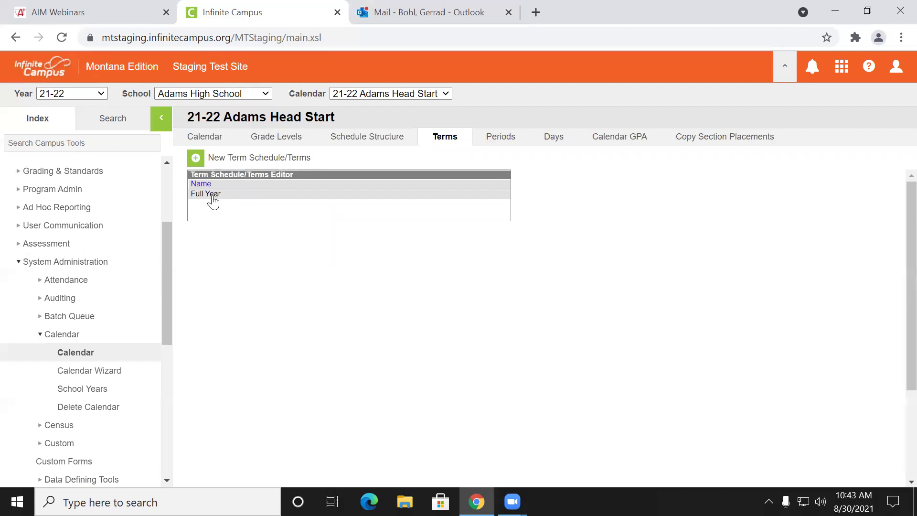
left_click(236, 157)
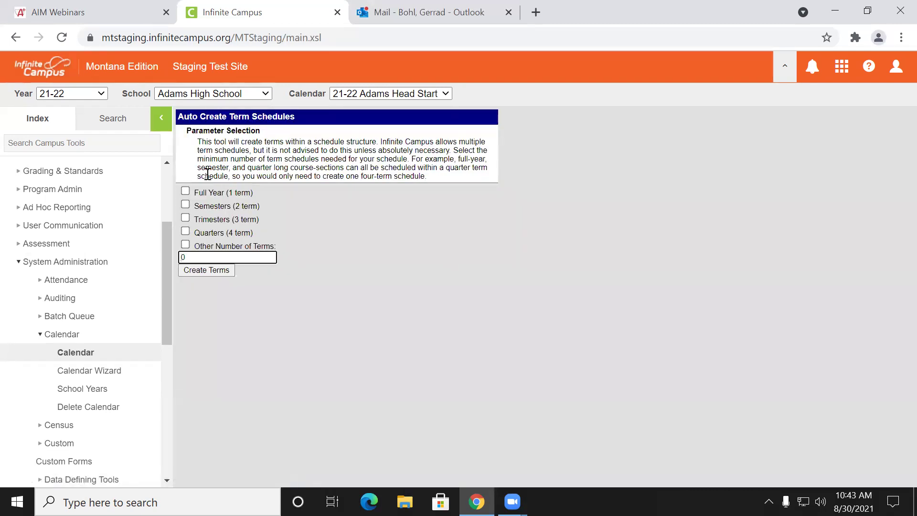
left_click(187, 192)
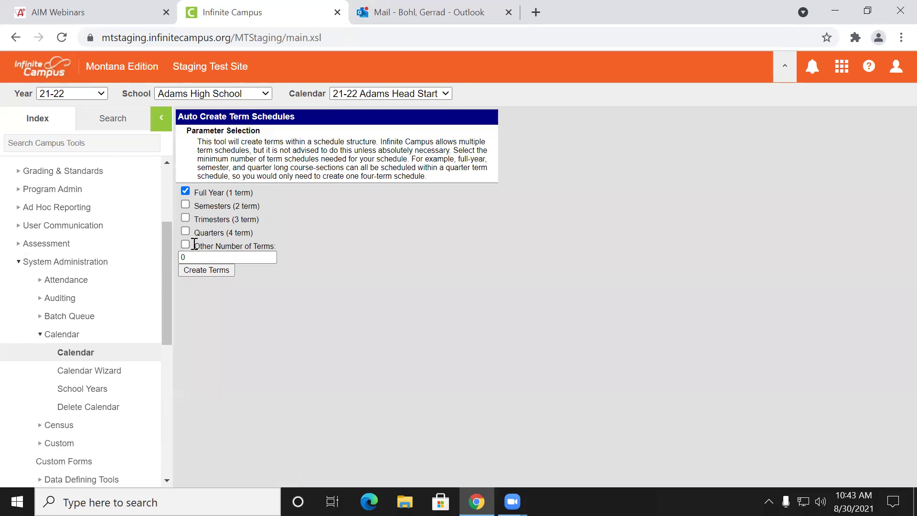
left_click(224, 271)
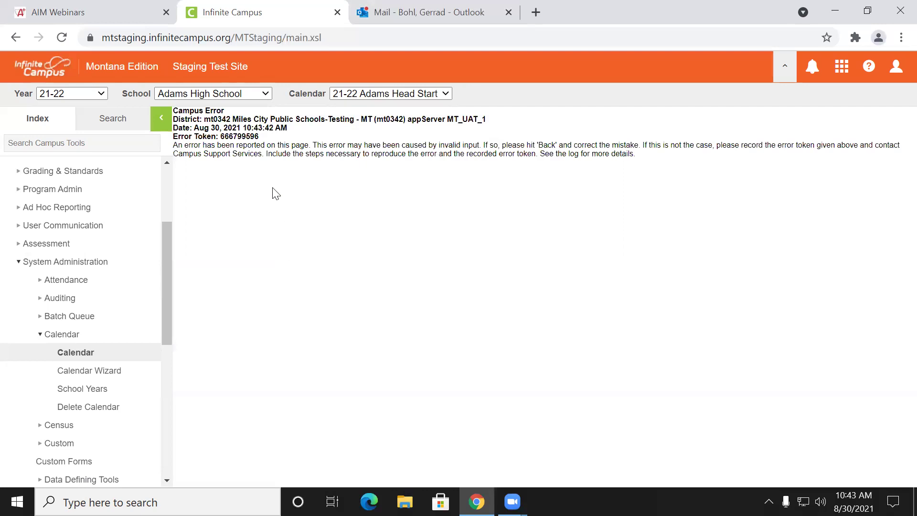
Step: Inspect the Full Year term schedule's start and end date fields and return to the calendar details
left_click(85, 352)
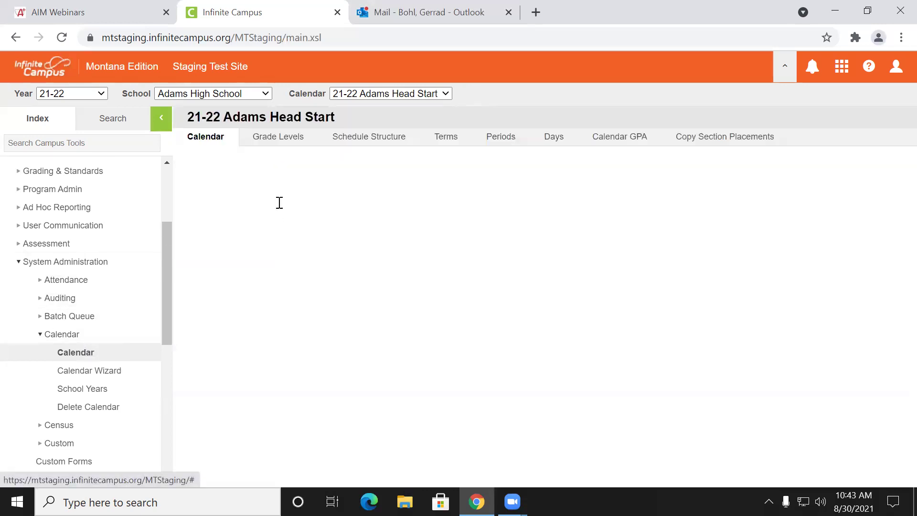
left_click(440, 138)
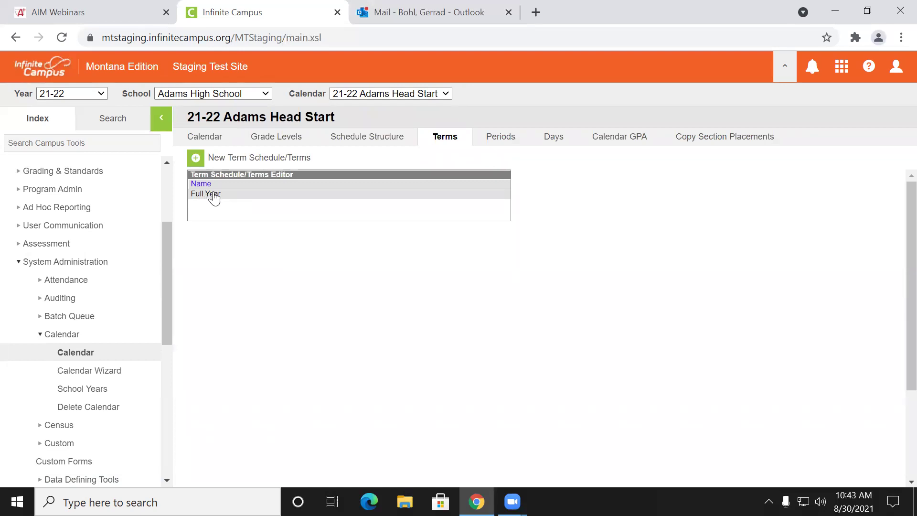
left_click(214, 197)
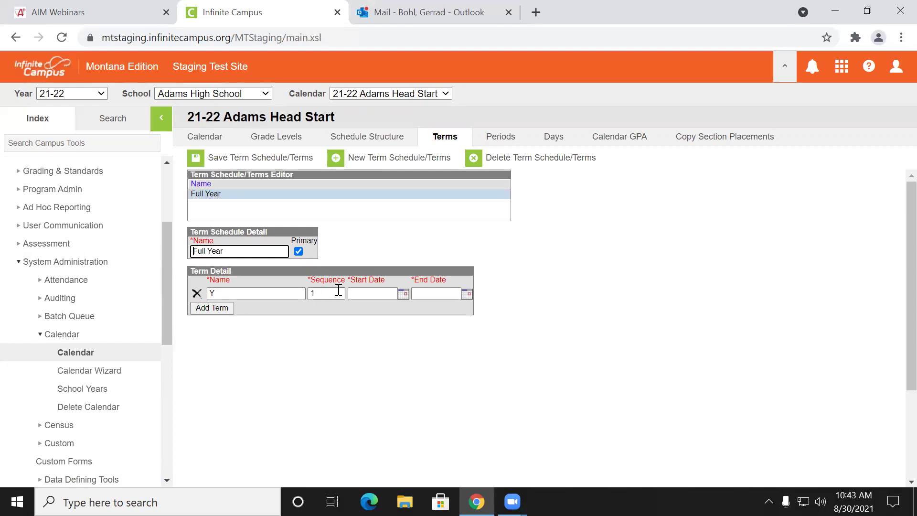
left_click(430, 292)
left_click(377, 294)
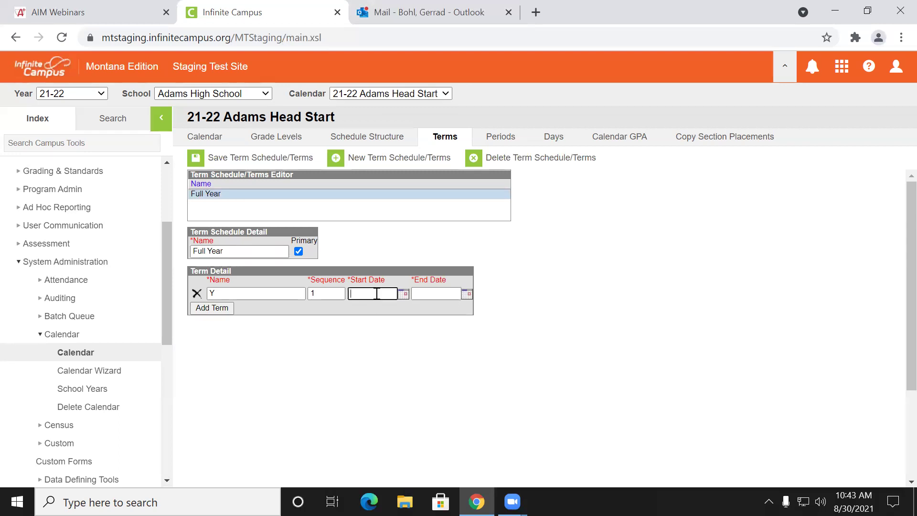
left_click(429, 293)
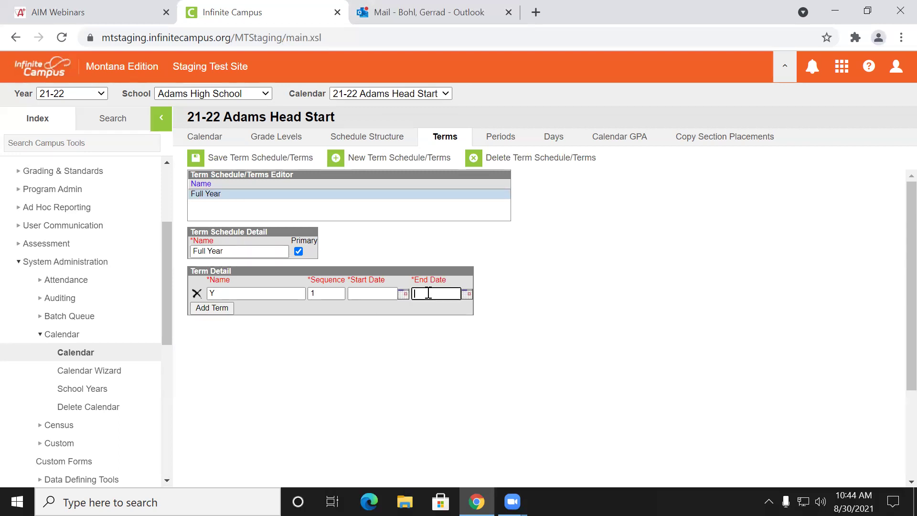
left_click(194, 140)
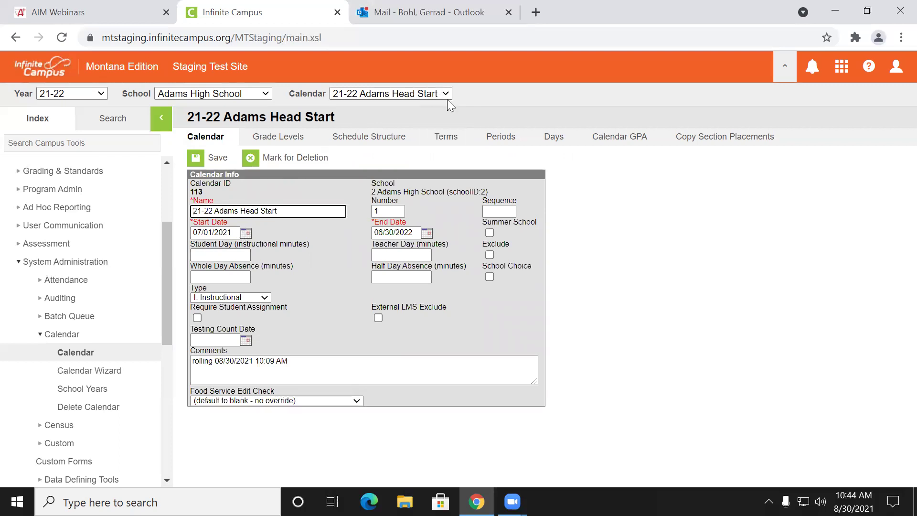
Step: Reopen the Full Year term schedule and check where term Y's start and end dates are entered
left_click(447, 139)
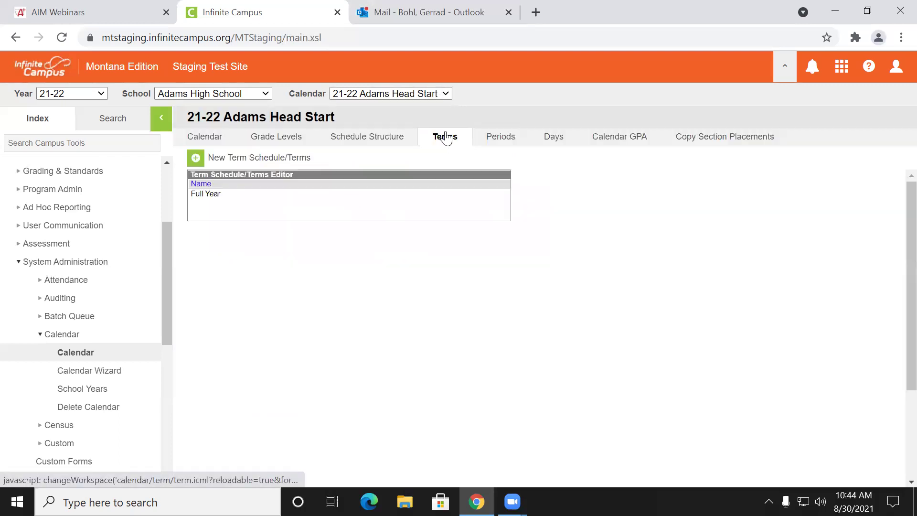
left_click(208, 196)
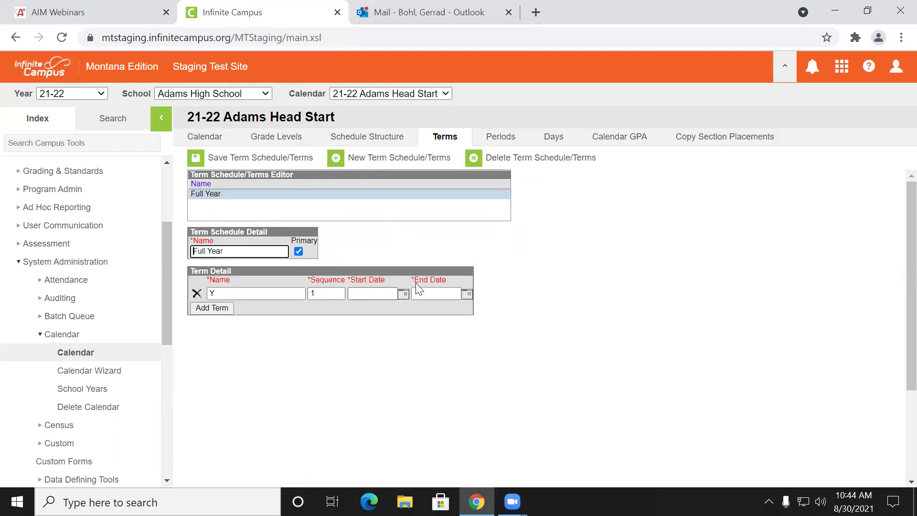
left_click(366, 294)
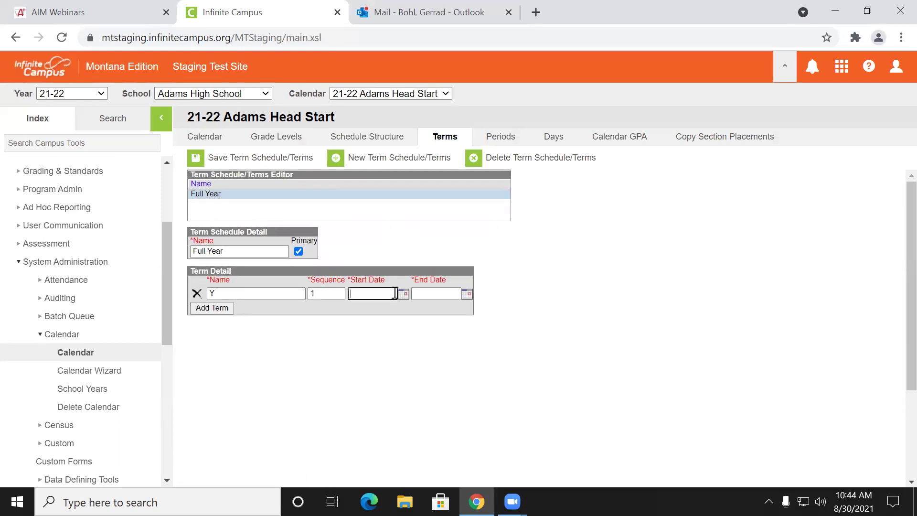
left_click(416, 293)
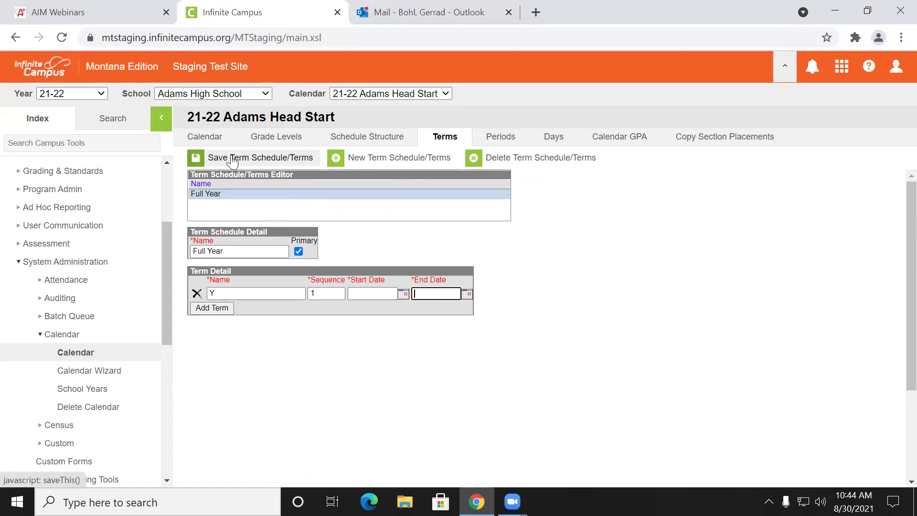
left_click(118, 129)
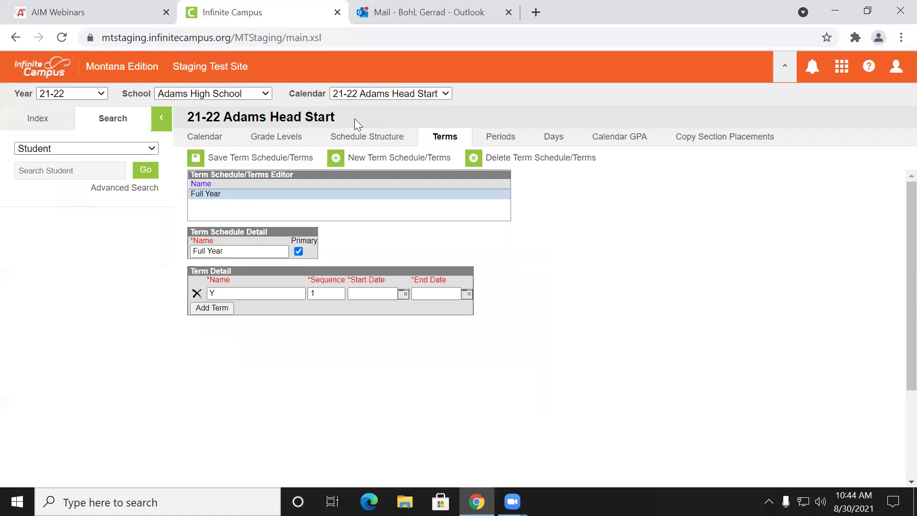
left_click(37, 124)
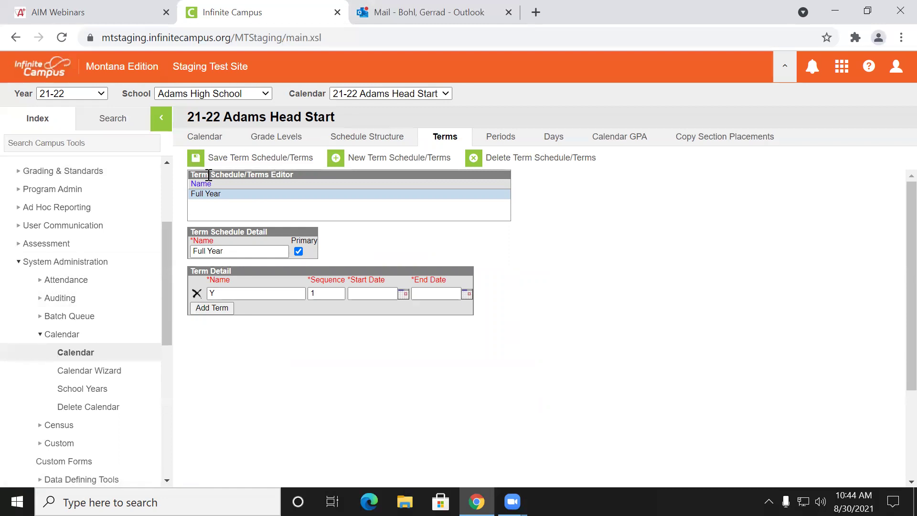
scroll(115, 215, "up", 3)
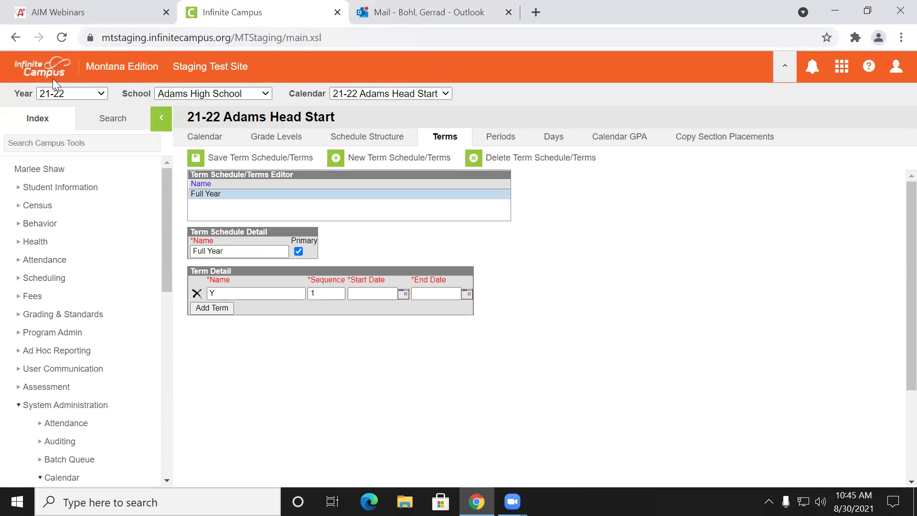
Step: Switch to the AIM Webinars page, point out the AIM 2021-22 Recorded Webinars section, and return to Infinite Campus
left_click(42, 22)
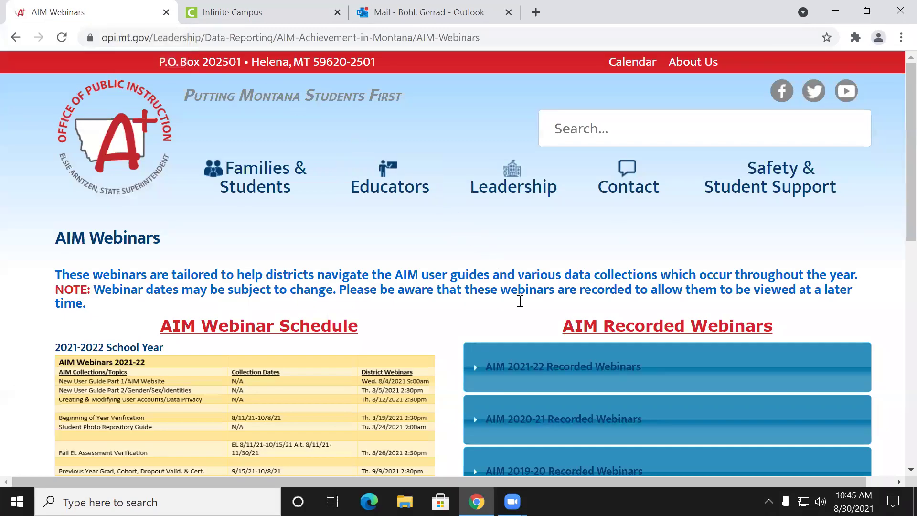
left_click(511, 366)
left_click(529, 366)
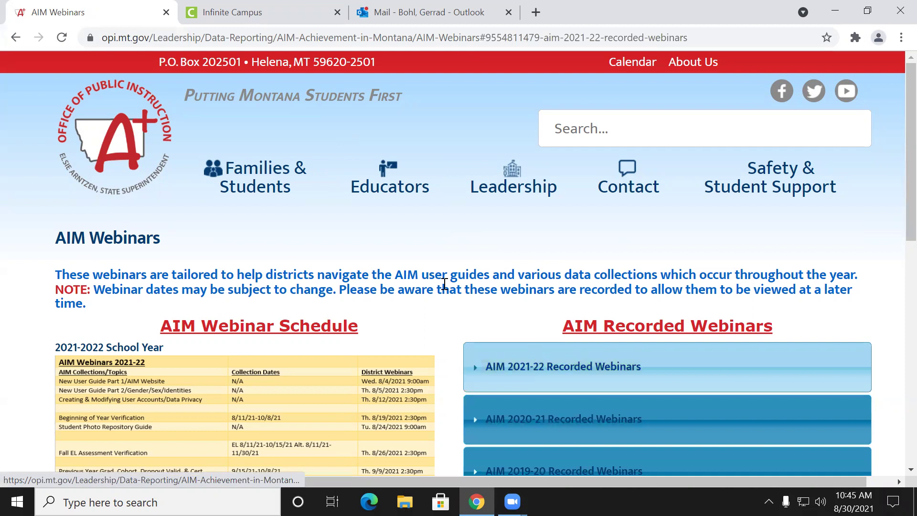
left_click(286, 14)
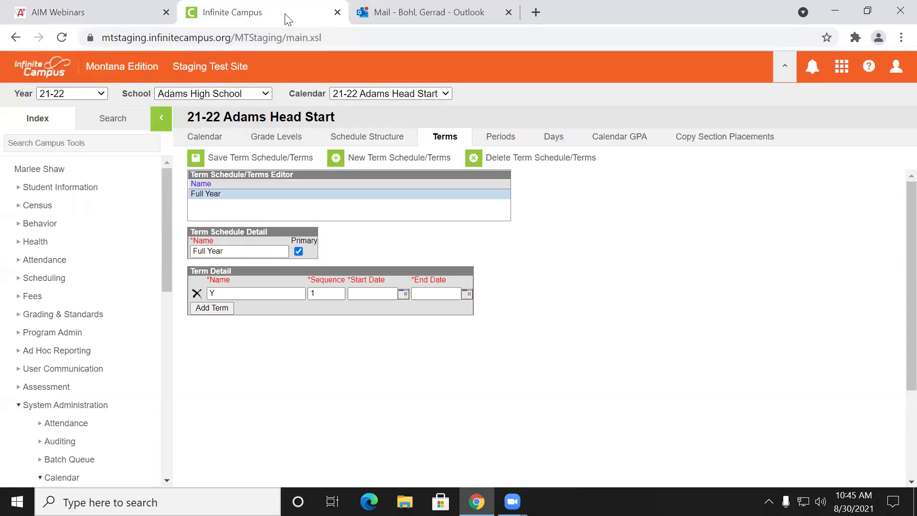